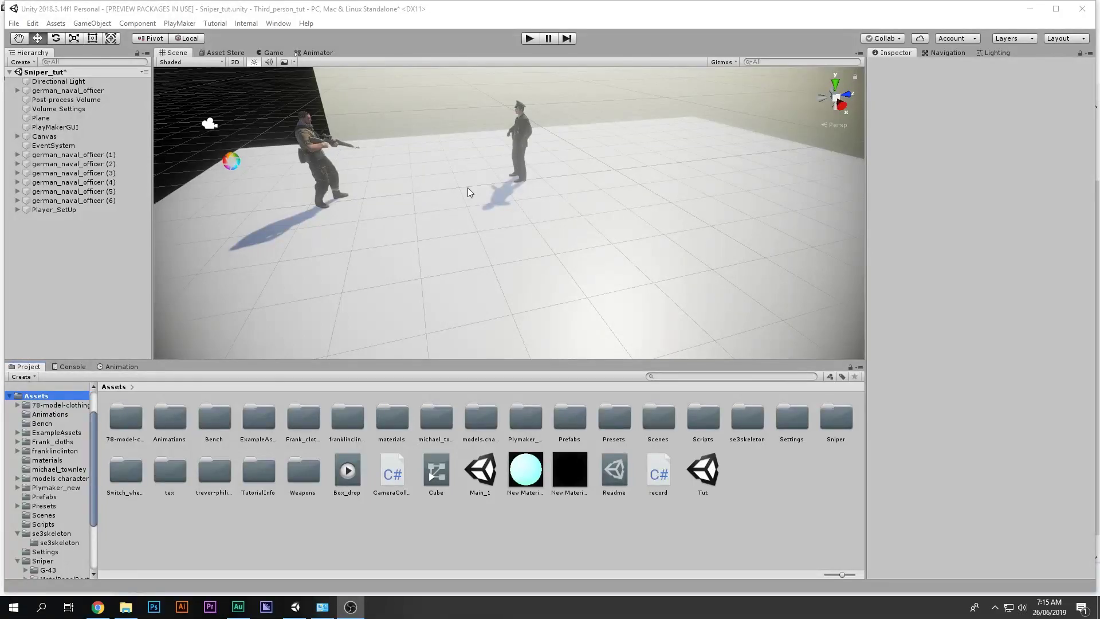
- Maximize the Game view and start play mode for the sniper scene
right_click_drag(561, 175, 538, 129)
left_click(280, 52)
key("shift+space")
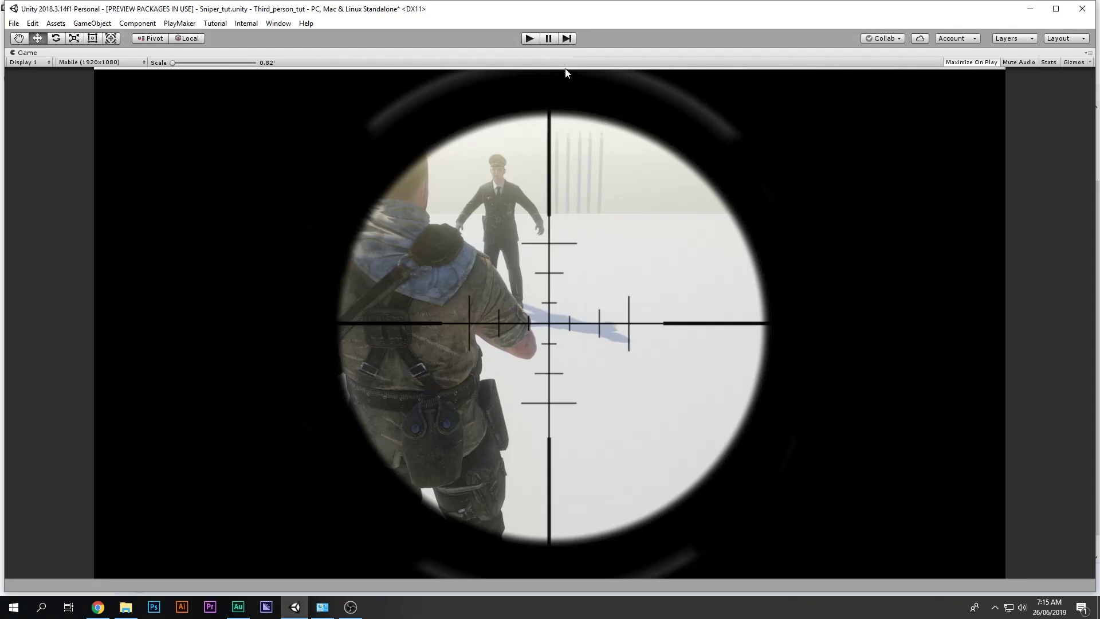
left_click(529, 38)
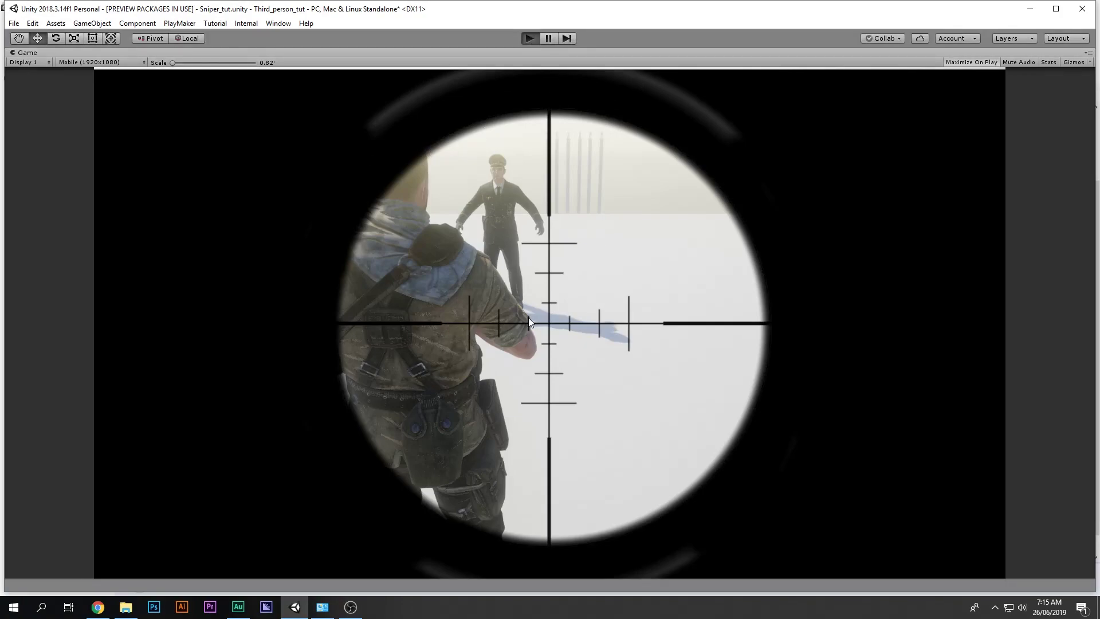
- Playtest the sniper's walking and scope aiming at the naval officers, and stop play mode
right_click(442, 290)
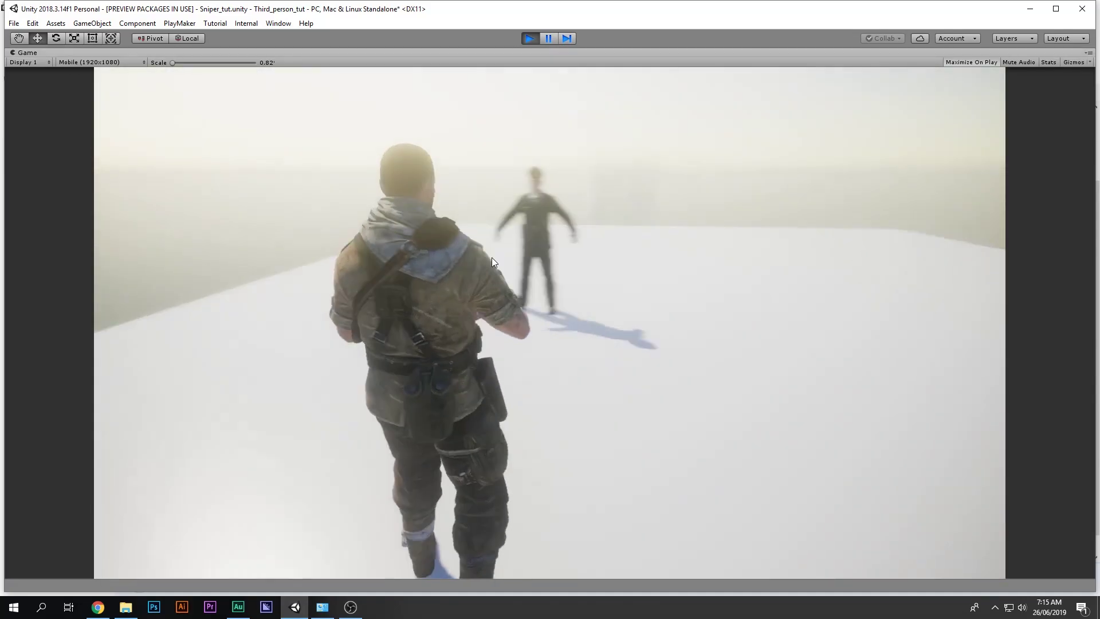
key("w")
key("a")
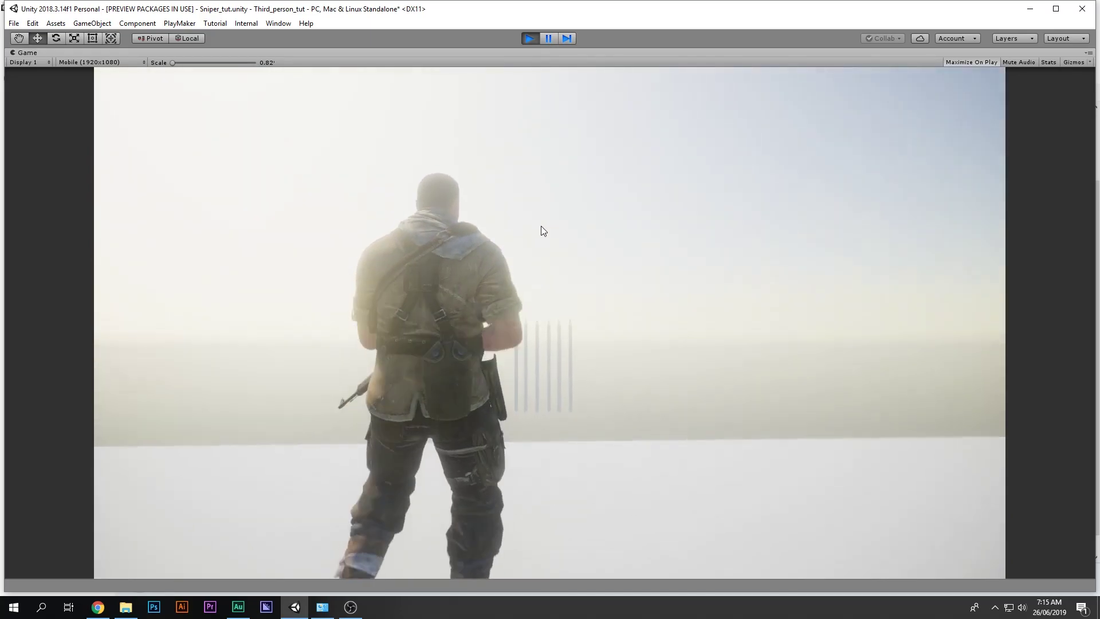
right_click(541, 225)
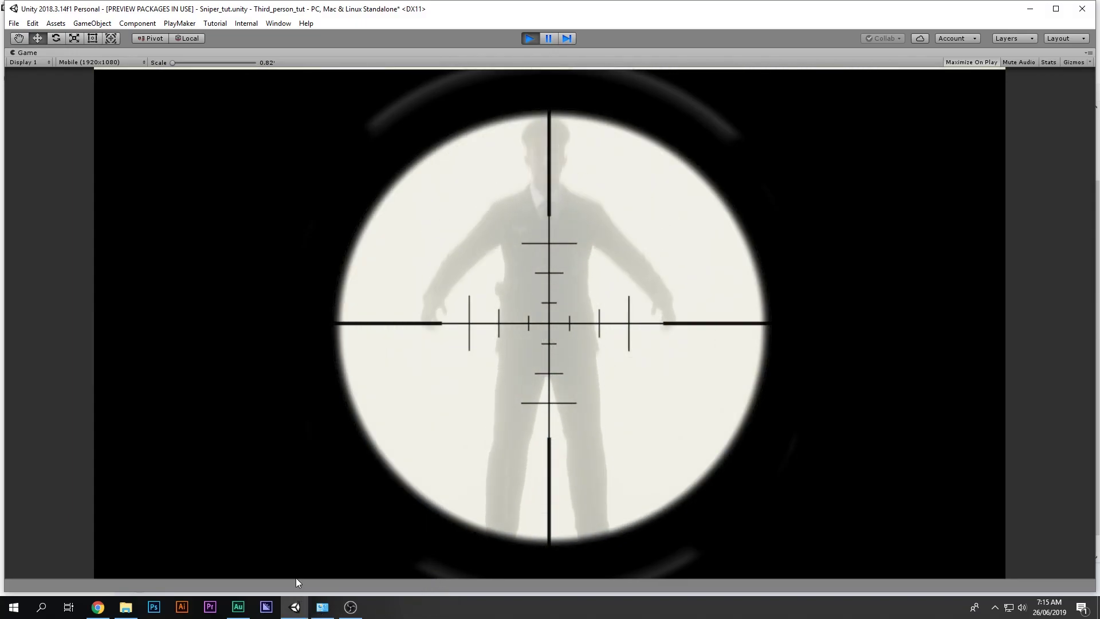
right_click(294, 568)
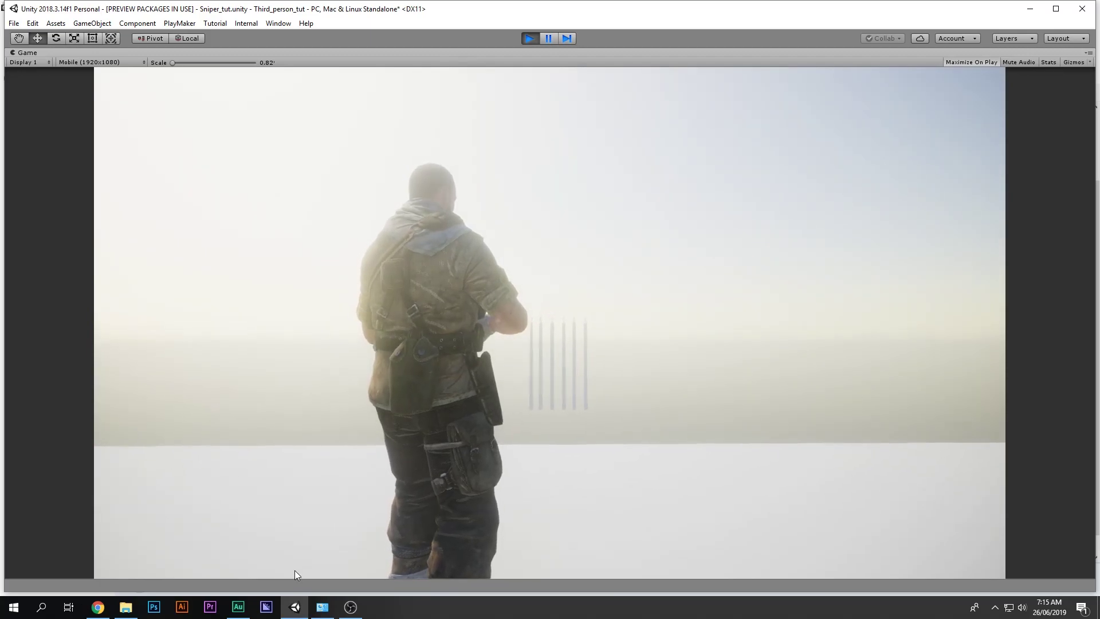
right_click(297, 570)
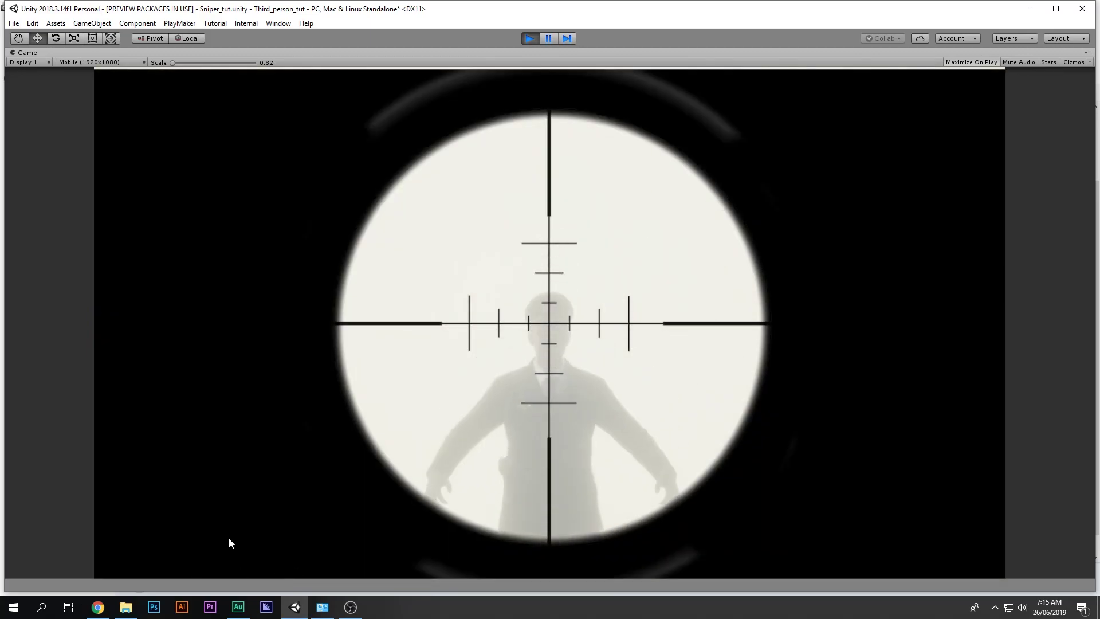
right_click(222, 583)
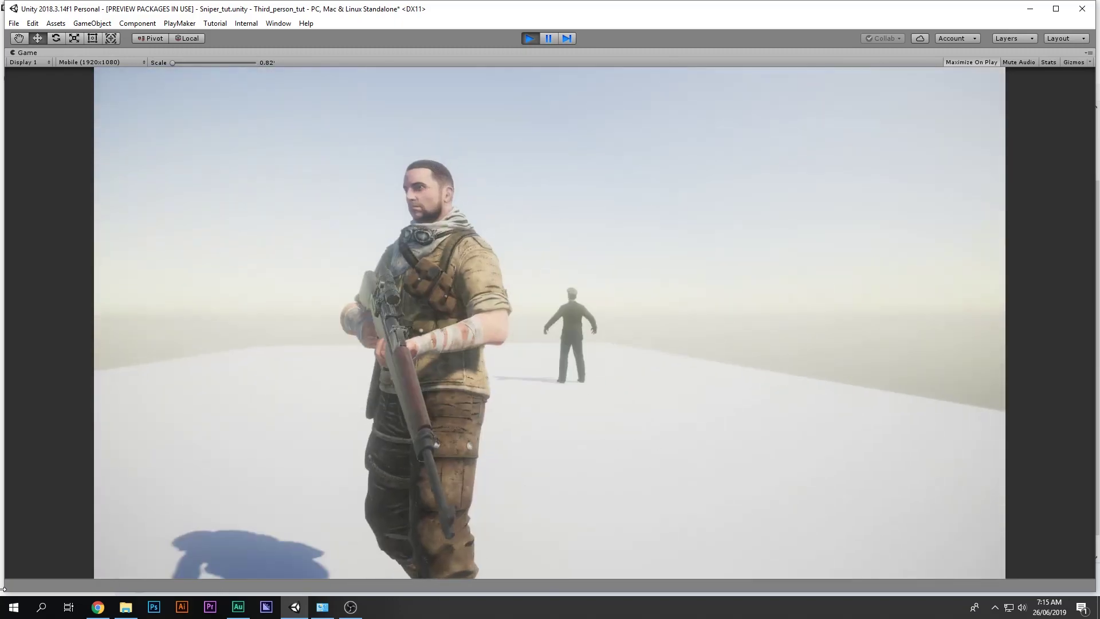
key("w")
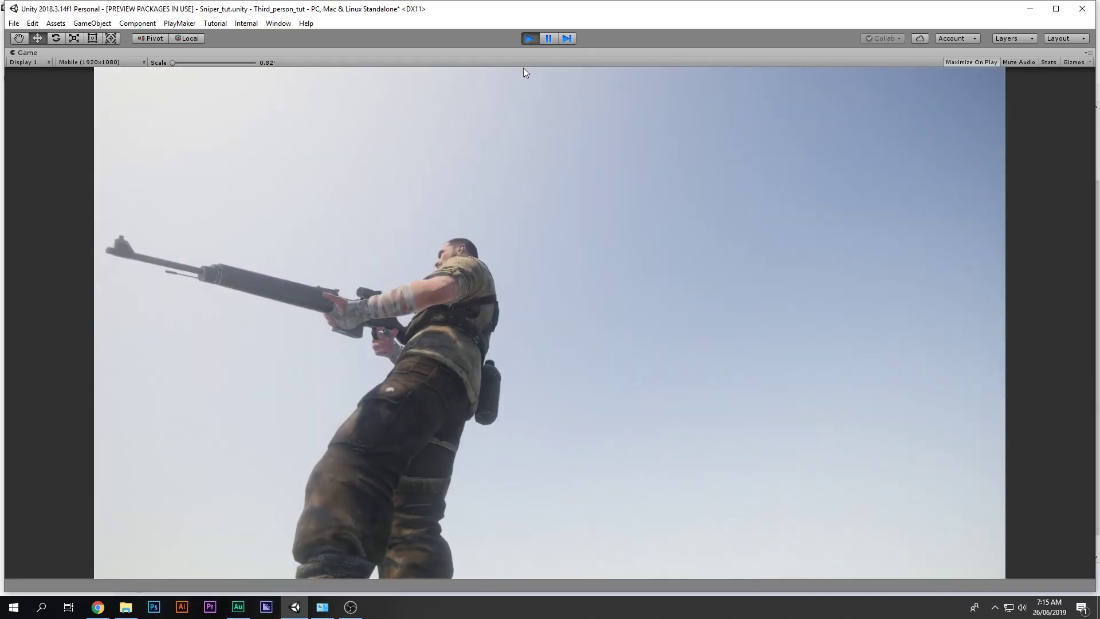
left_click(529, 39)
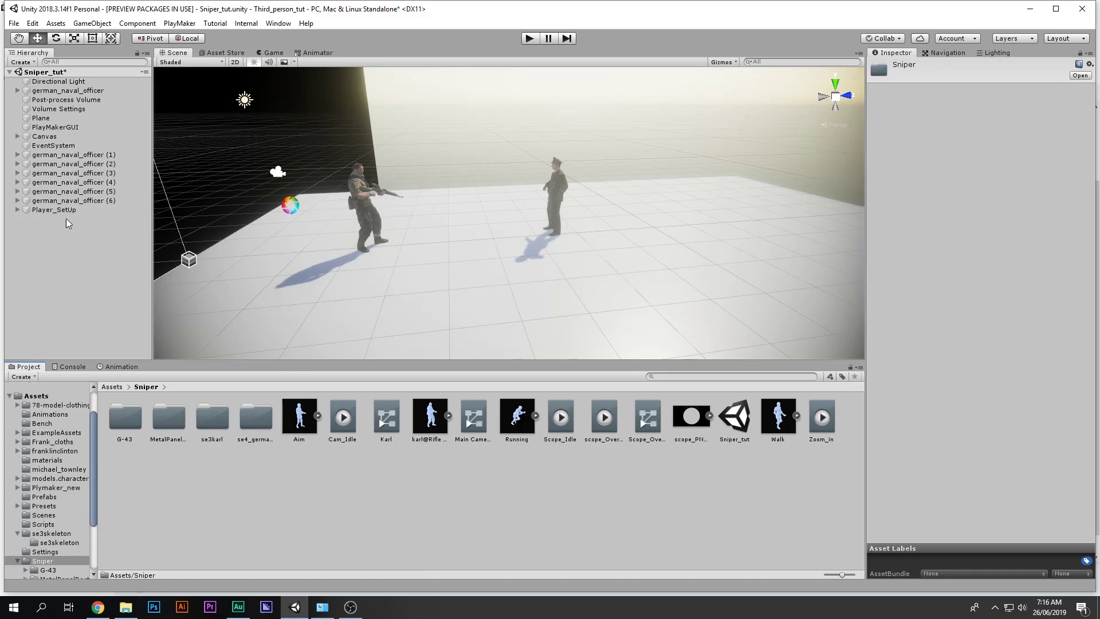
- Switch to Mixamo in Chrome and examine the Walk Crouching Forward preview on Karl and the "Crouch rifle walk" search results
scroll(424, 265, "down", 2)
scroll(375, 230, "up", 3)
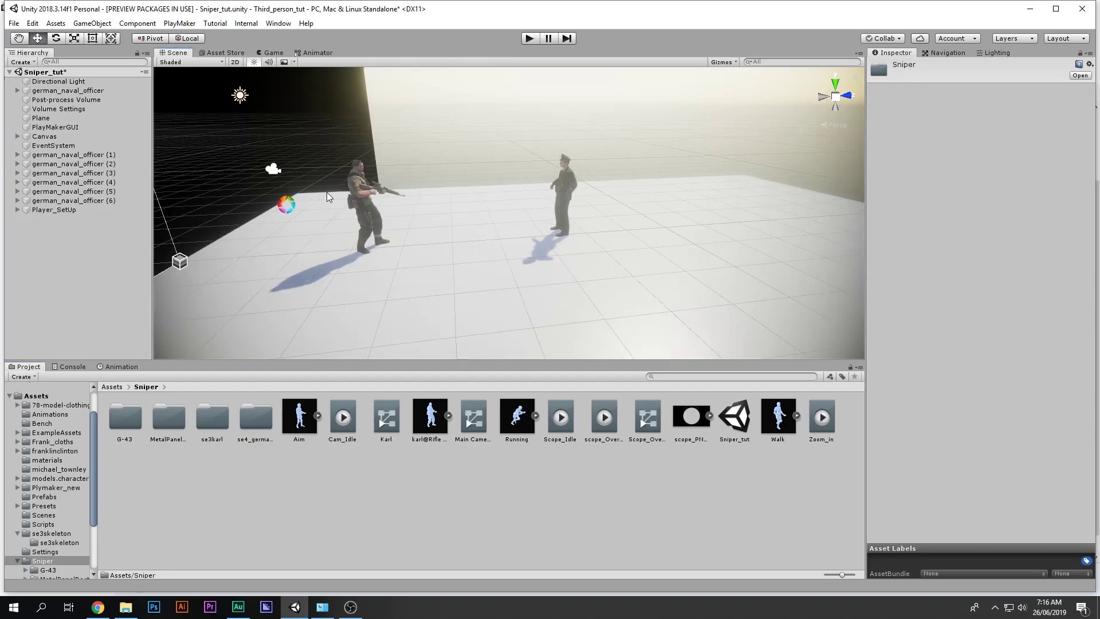
left_click(98, 607)
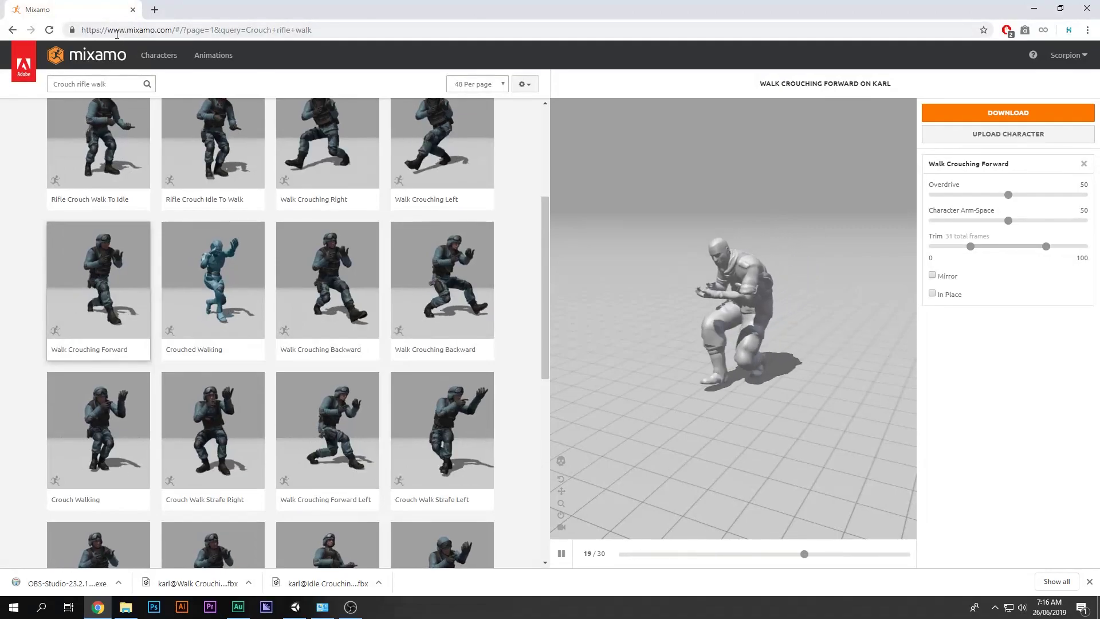
double_click(174, 31)
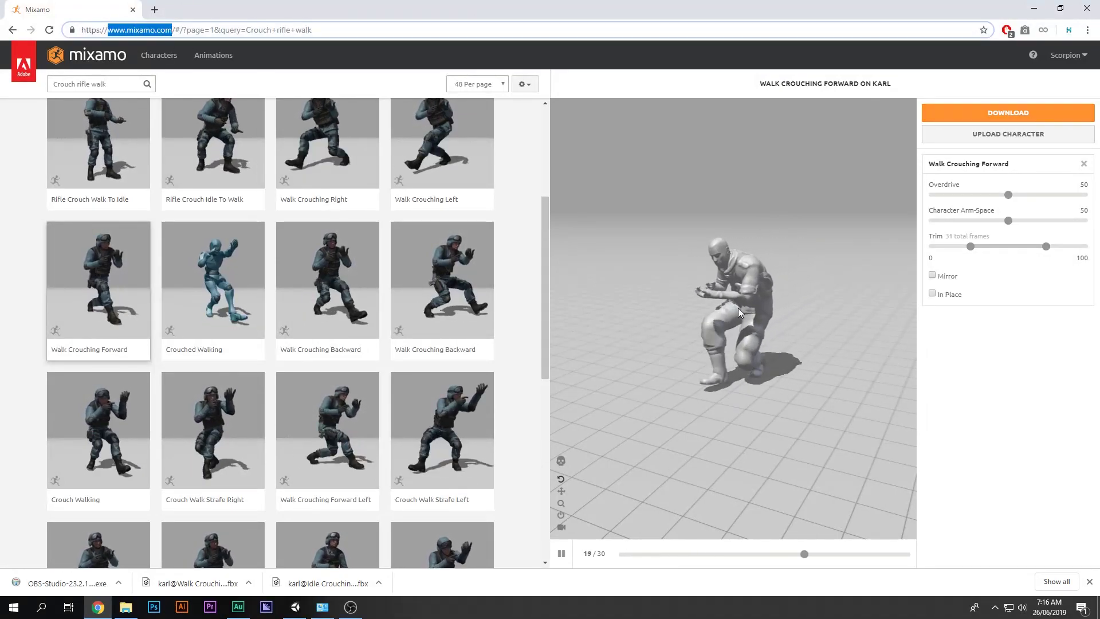
left_click(561, 553)
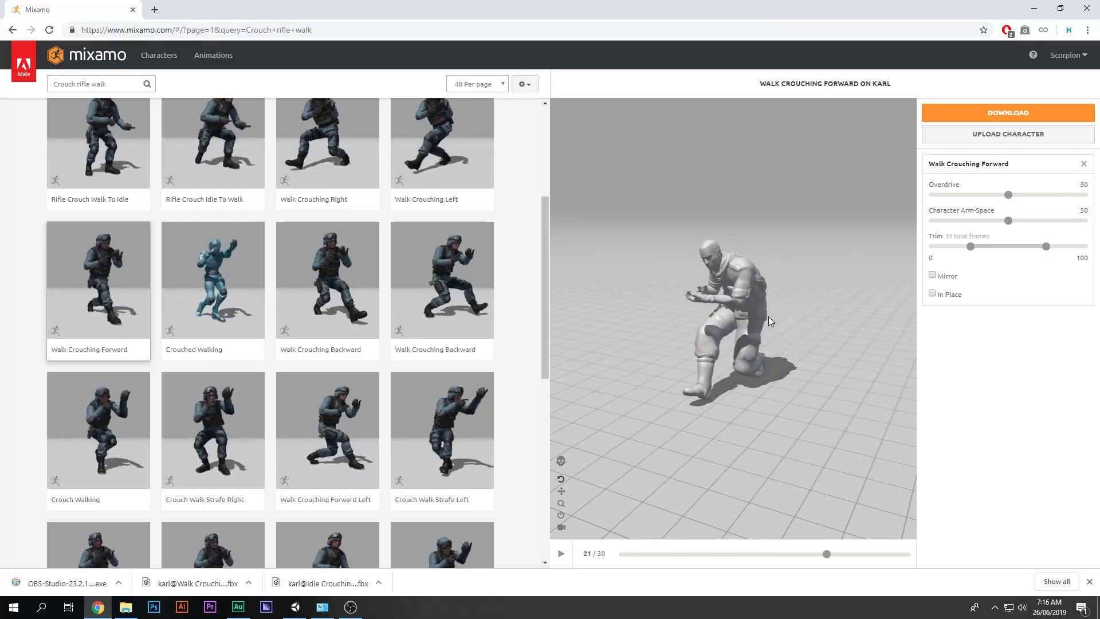
left_click_drag(703, 340, 528, 244)
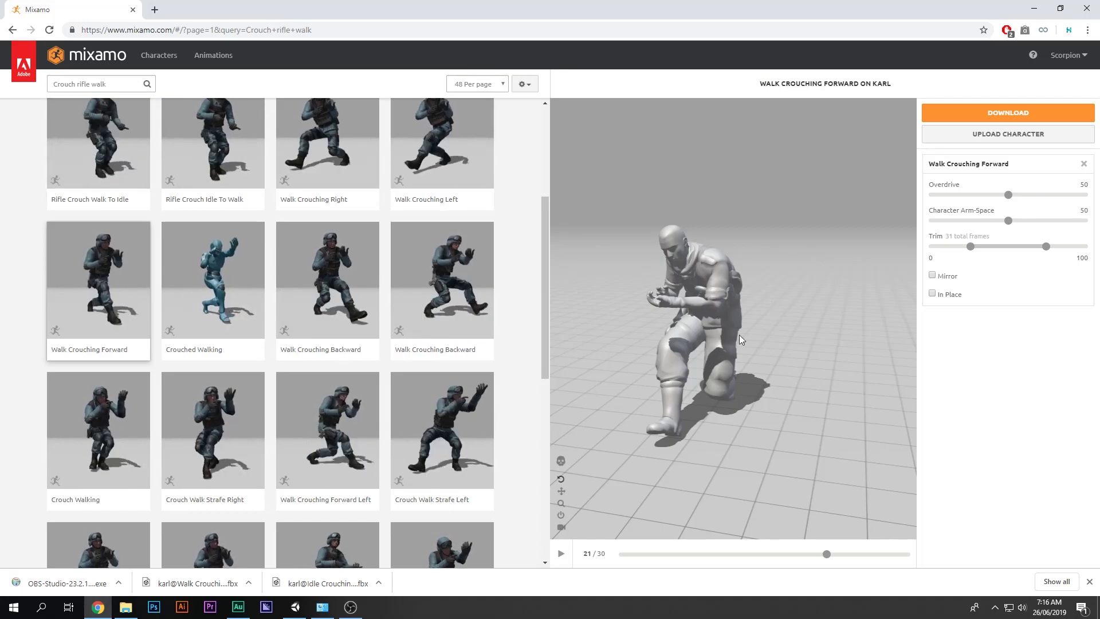
left_click(109, 86)
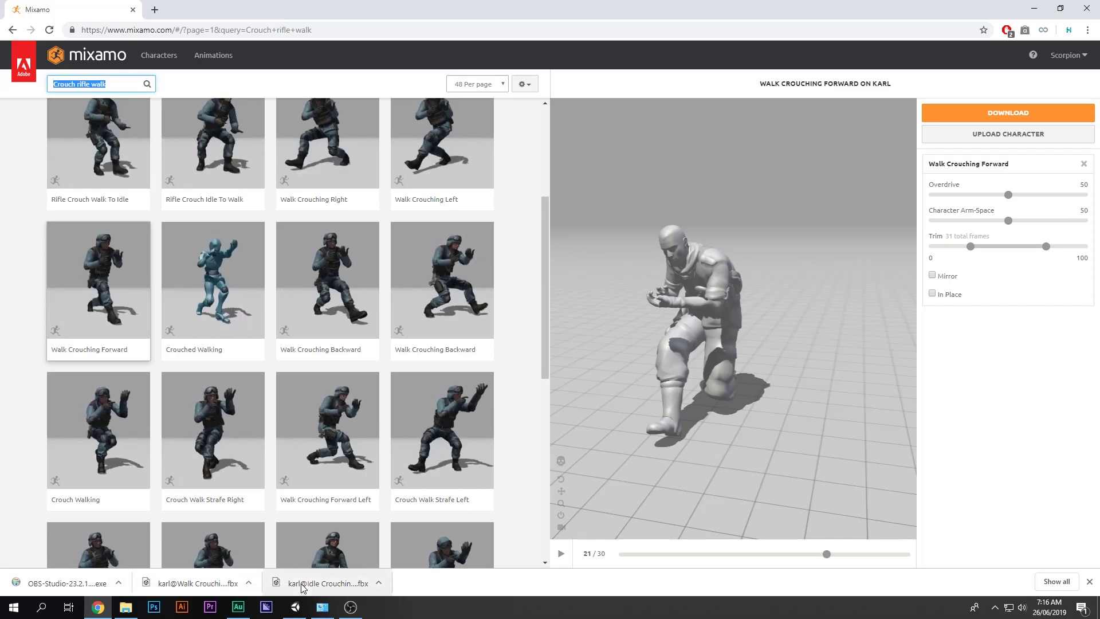
scroll(138, 231, "up", 4)
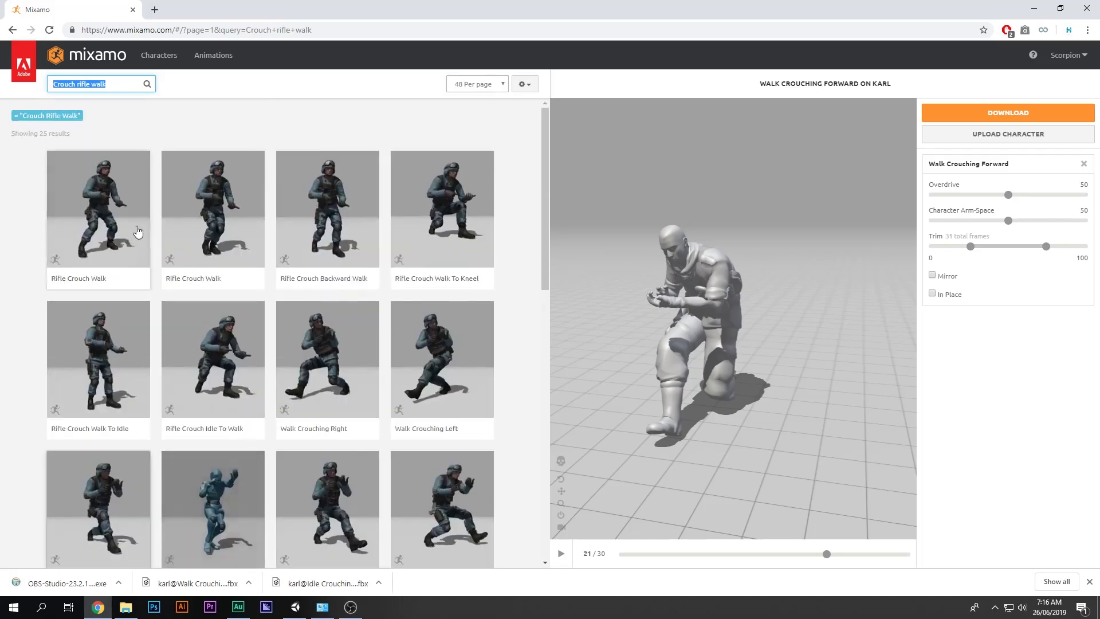
scroll(238, 277, "down", 6)
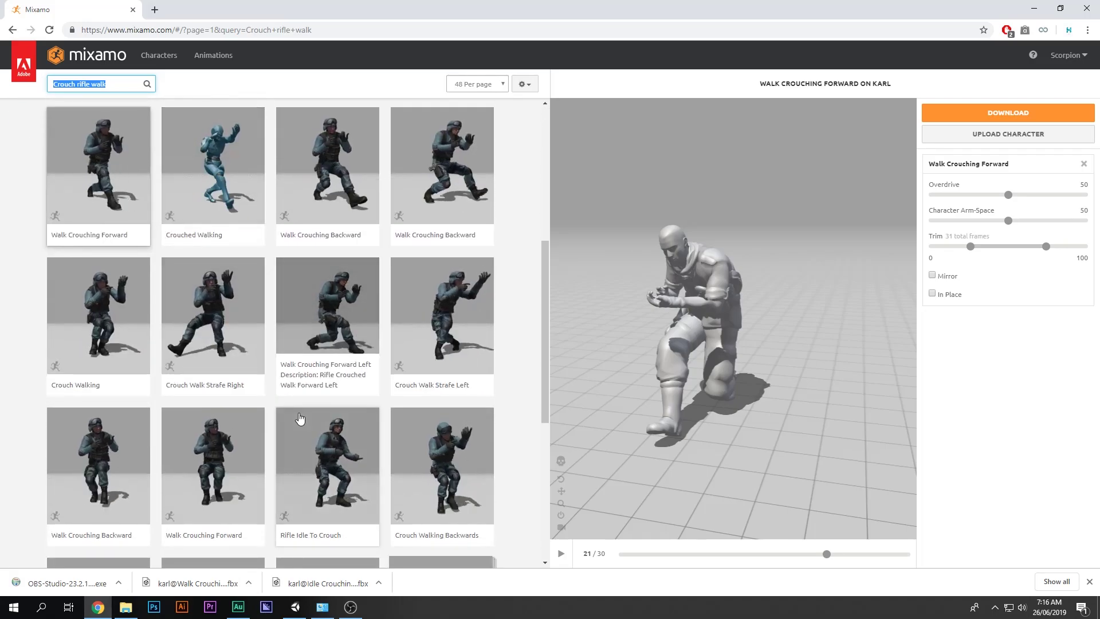
scroll(299, 418, "up", 4)
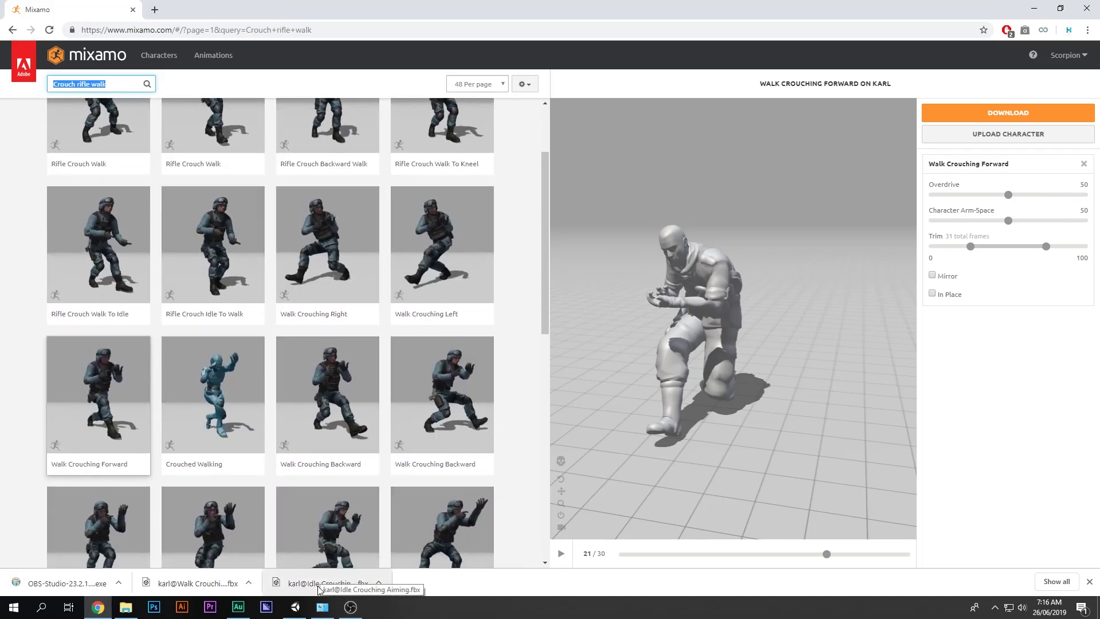
- Import the downloaded karl@Idle Crouching Aiming.fbx and karl@Walk Crouching Forward.fbx into the Sniper folder in Unity
left_click(295, 606)
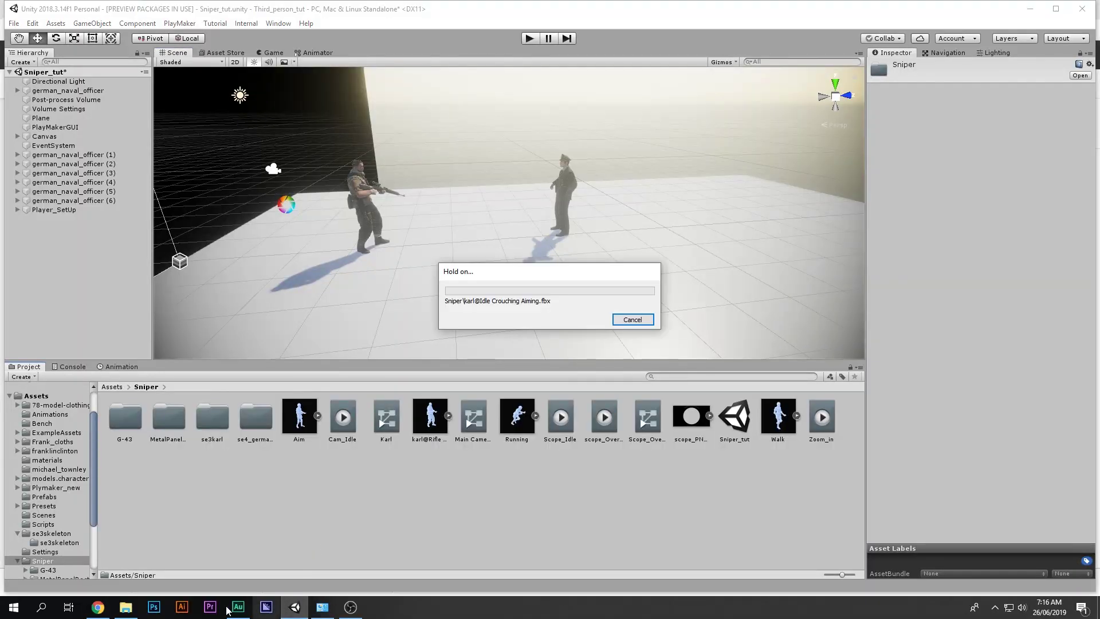
left_click(98, 612)
left_click_drag(196, 581, 356, 512)
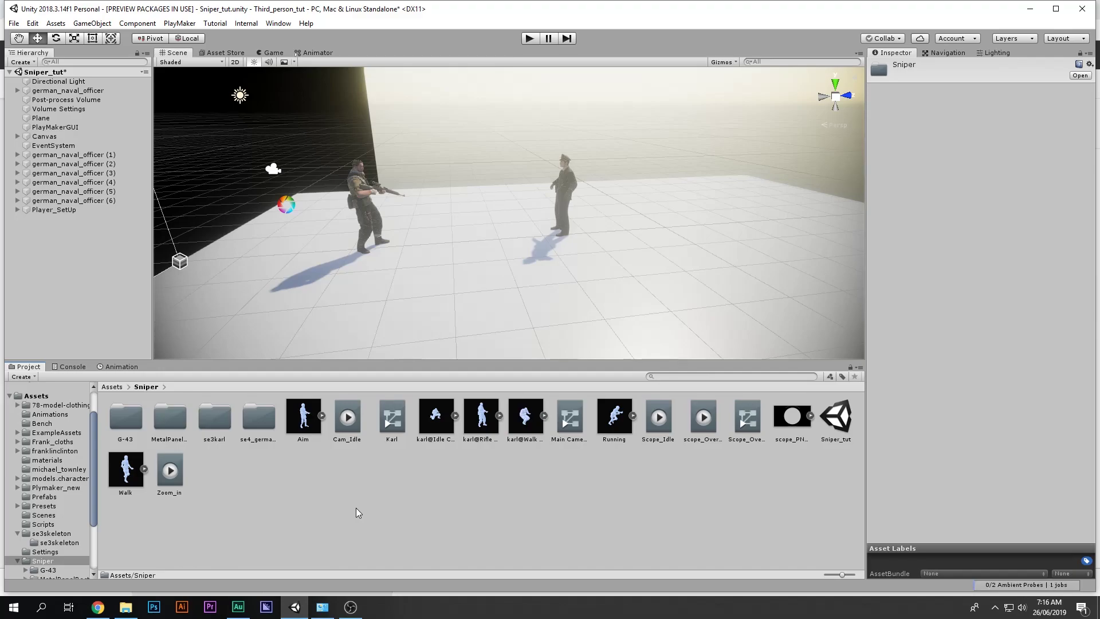
- Set the animation type of both imported crouching FBX files to Humanoid and apply the rig change
left_click(446, 427)
left_click(524, 421)
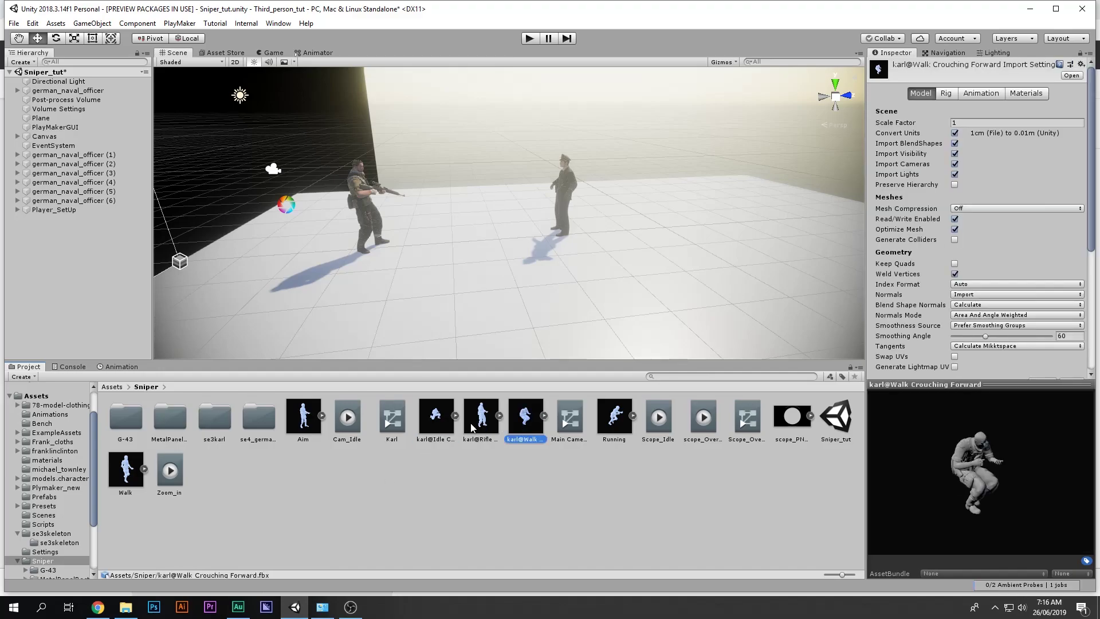
left_click(446, 426)
left_click(524, 423)
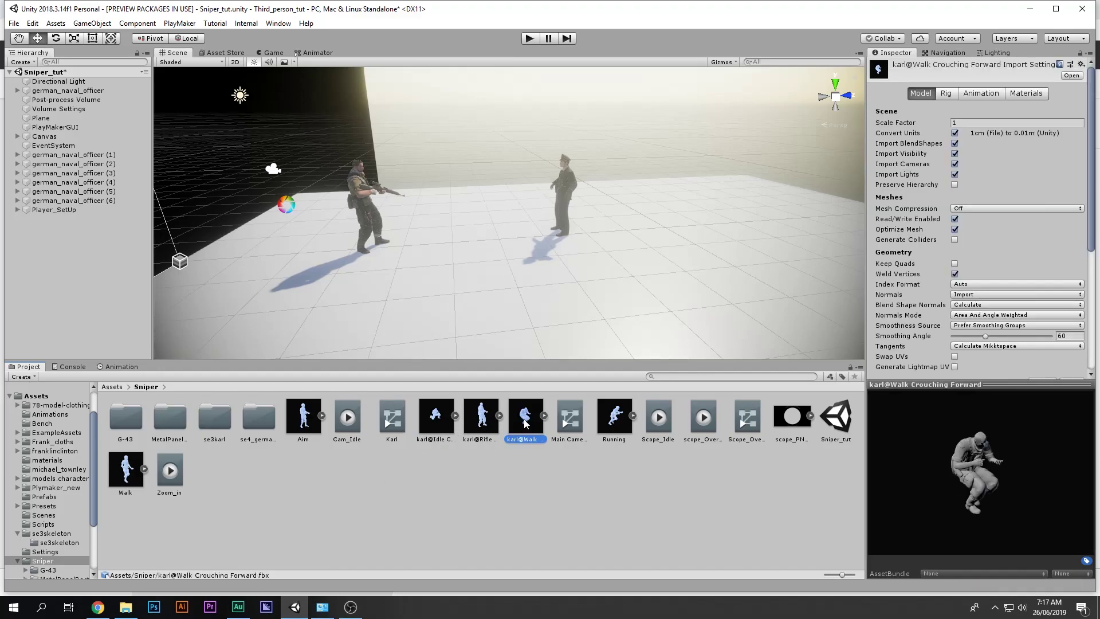
left_click(442, 422, "ctrl")
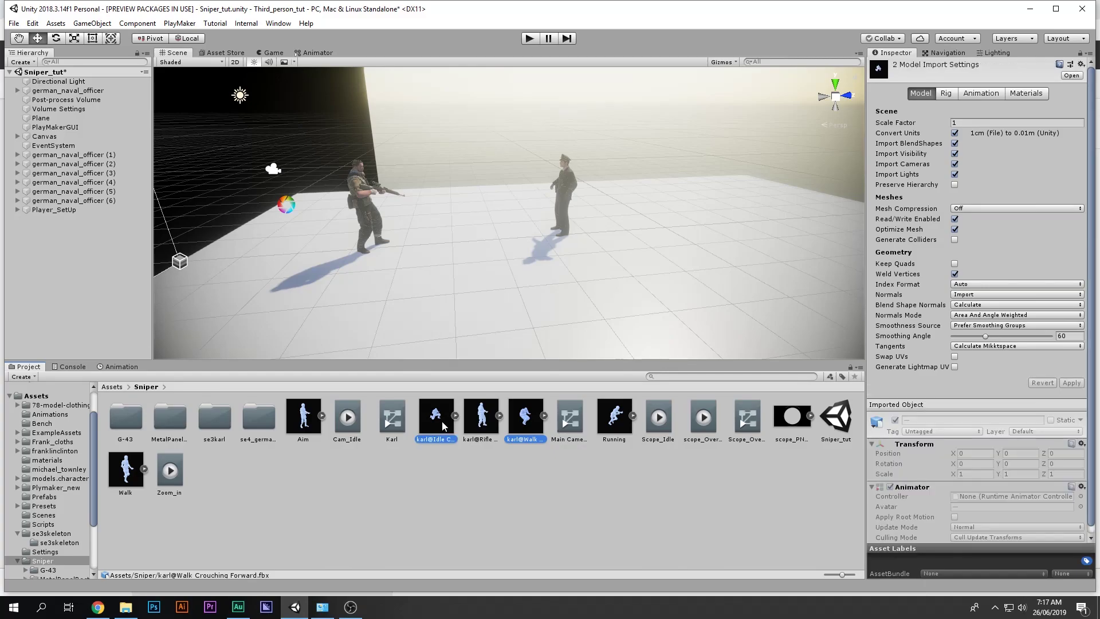
left_click(950, 94)
left_click(970, 109)
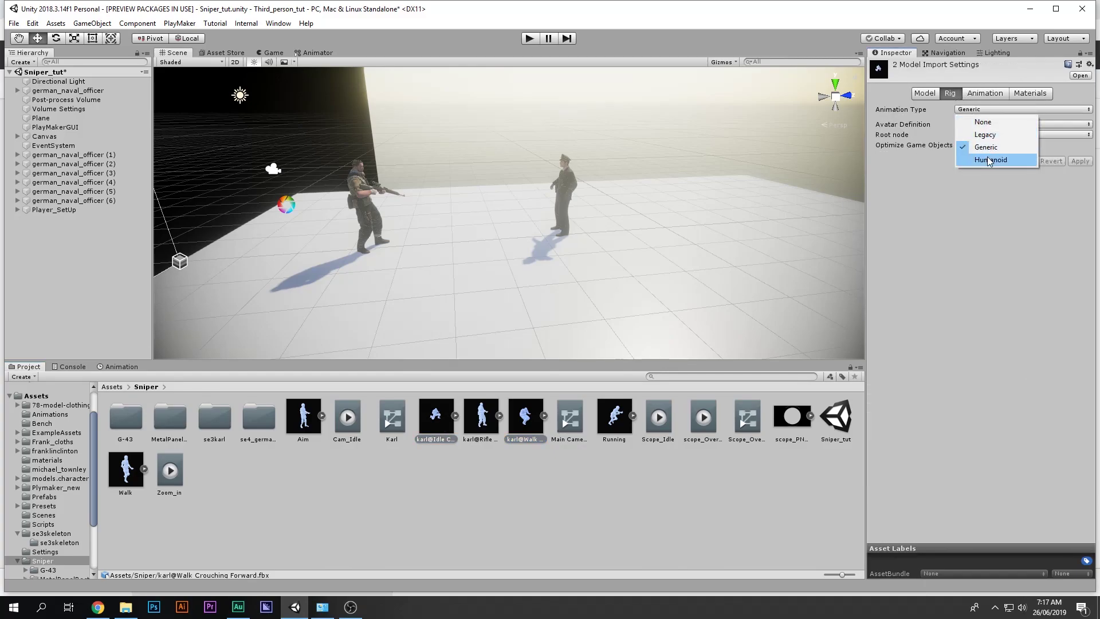
left_click(991, 159)
left_click(1080, 168)
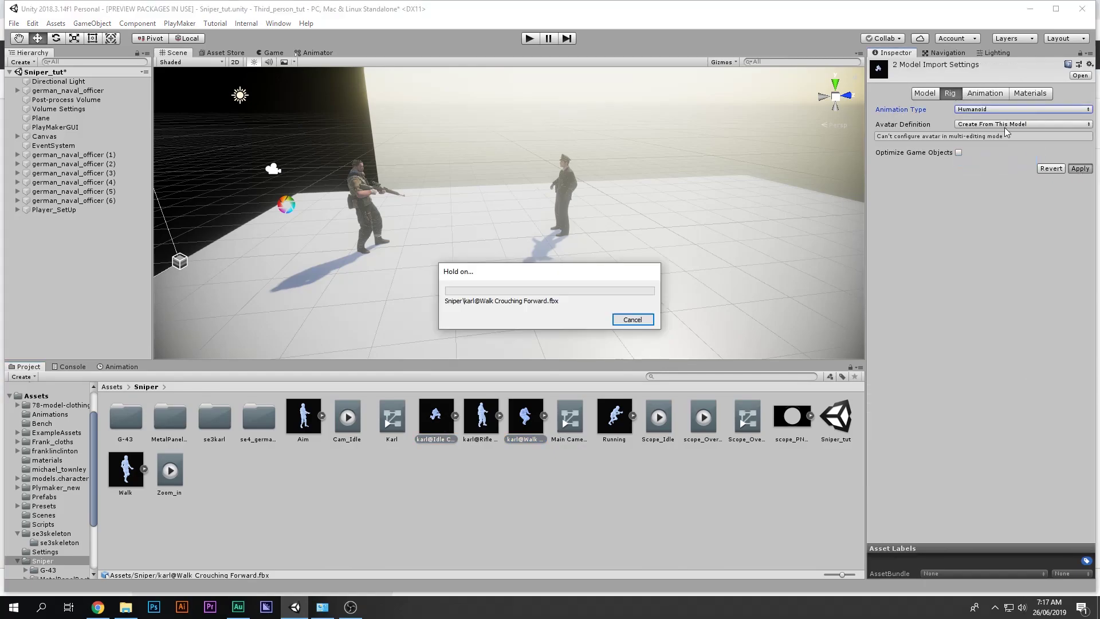
- Enable Loop Time and Bake Into Pose for root rotation, Y and XZ position on the Idle Crouching Aiming clip
left_click(1002, 96)
left_click(455, 437)
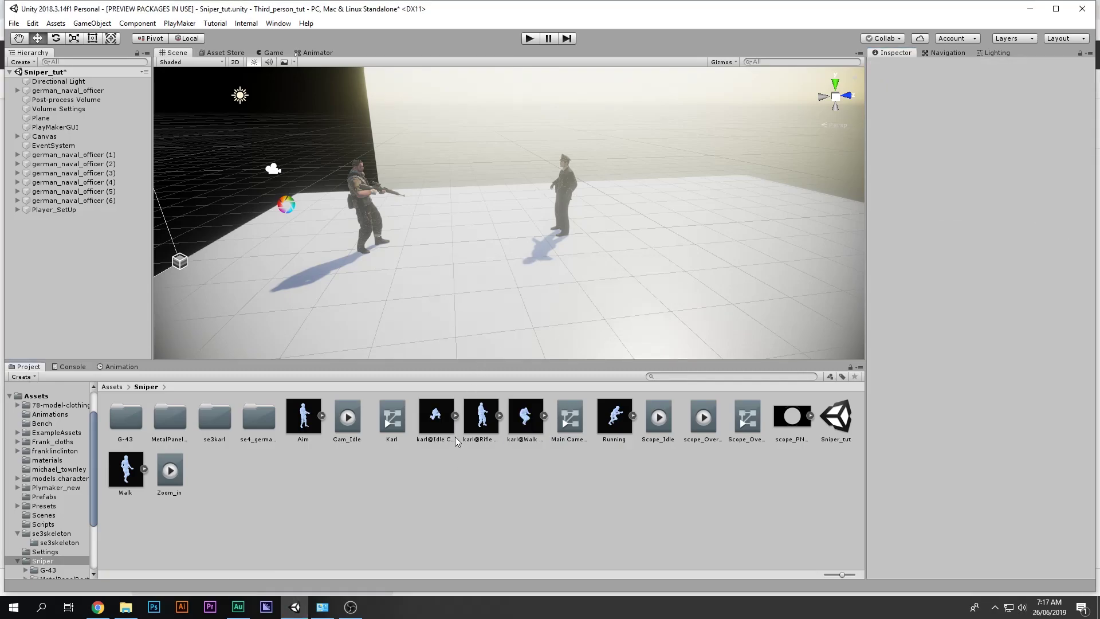
scroll(940, 328, "down", 3)
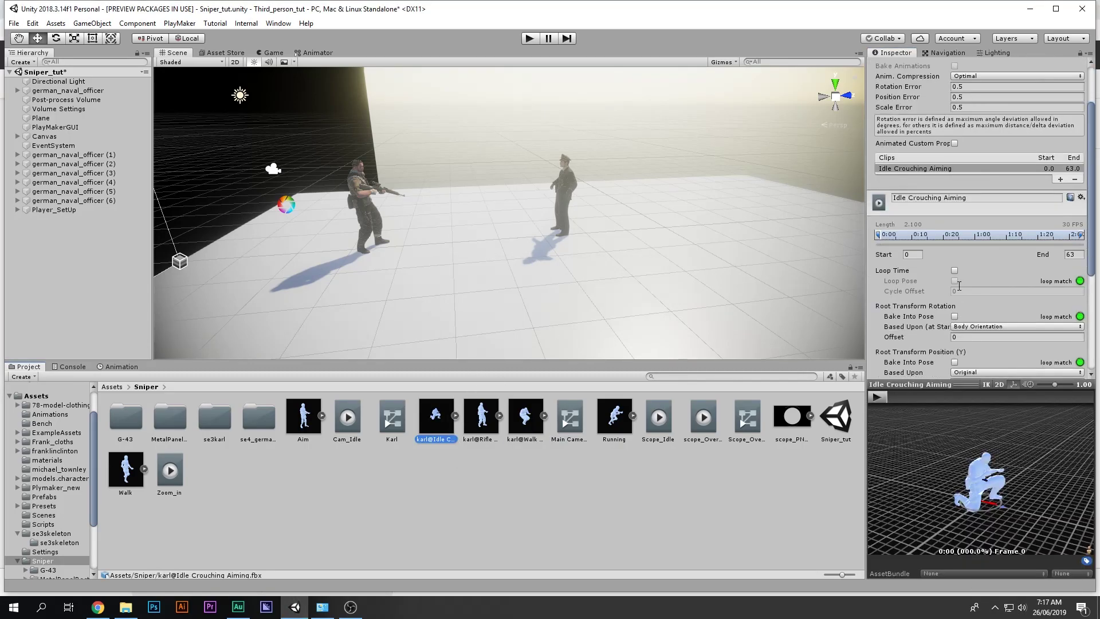
scroll(955, 321, "down", 2)
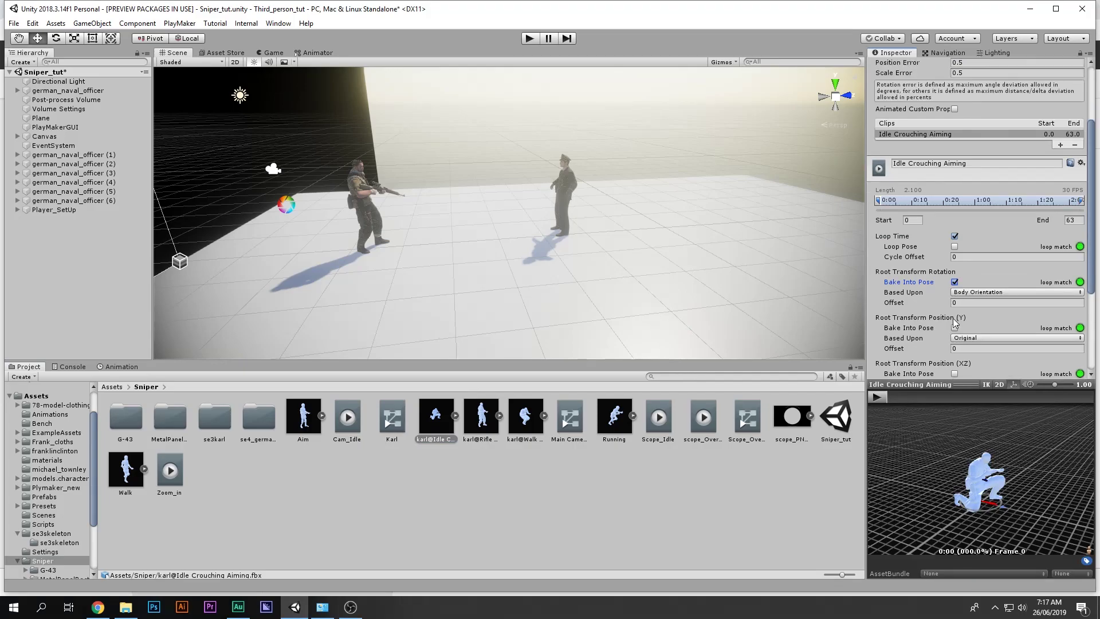
scroll(974, 286, "down", 3)
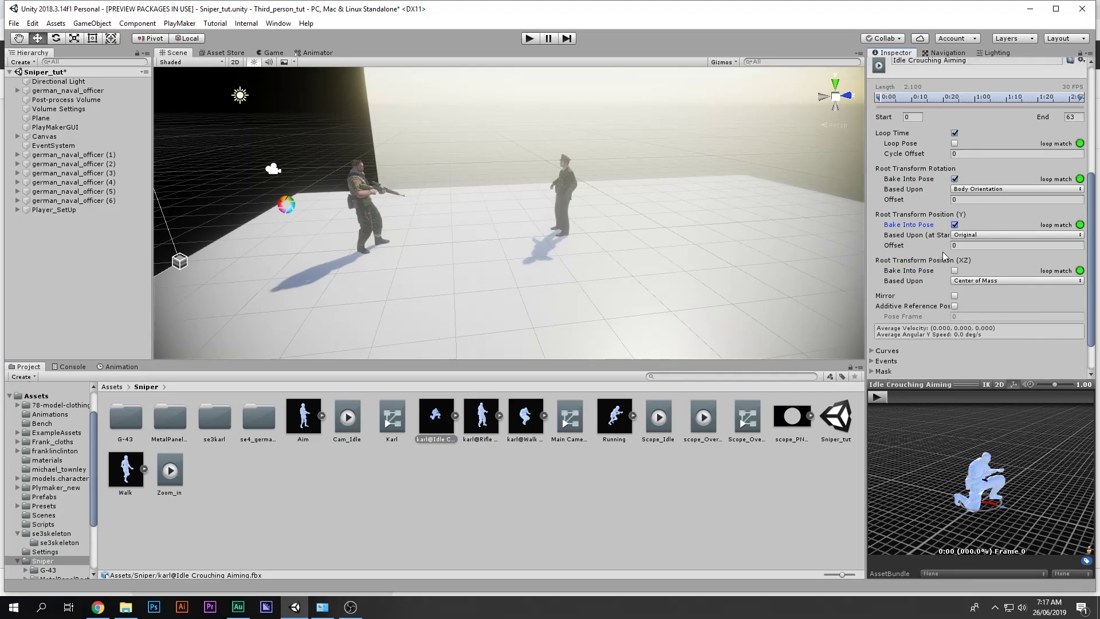
- Preview the Idle Crouching Aiming clip from above, set its root rotation offset to -37.86, and apply the import settings
left_click_drag(892, 414, 994, 479)
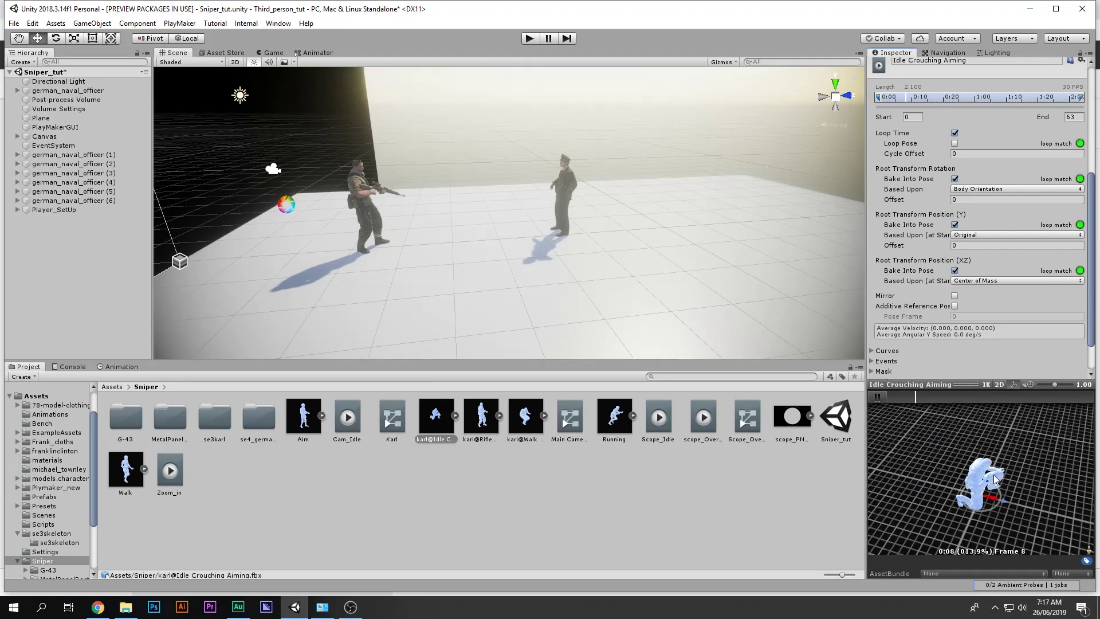
left_click(877, 398)
left_click_drag(902, 421, 1028, 526)
scroll(995, 486, "up", 5)
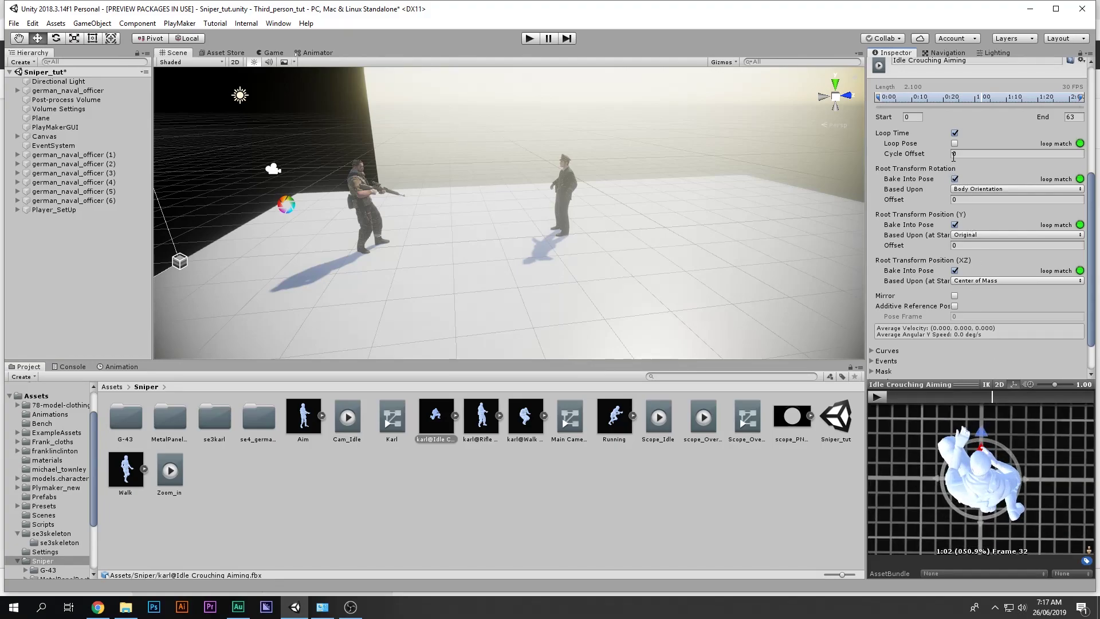
left_click_drag(897, 200, 306, 203)
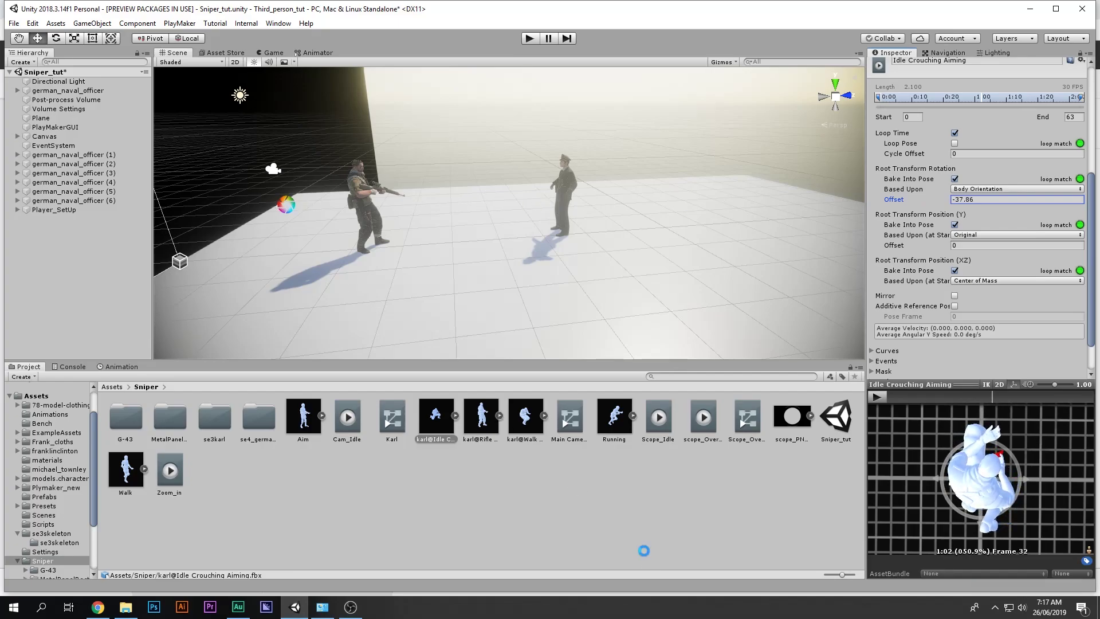
left_click(580, 330)
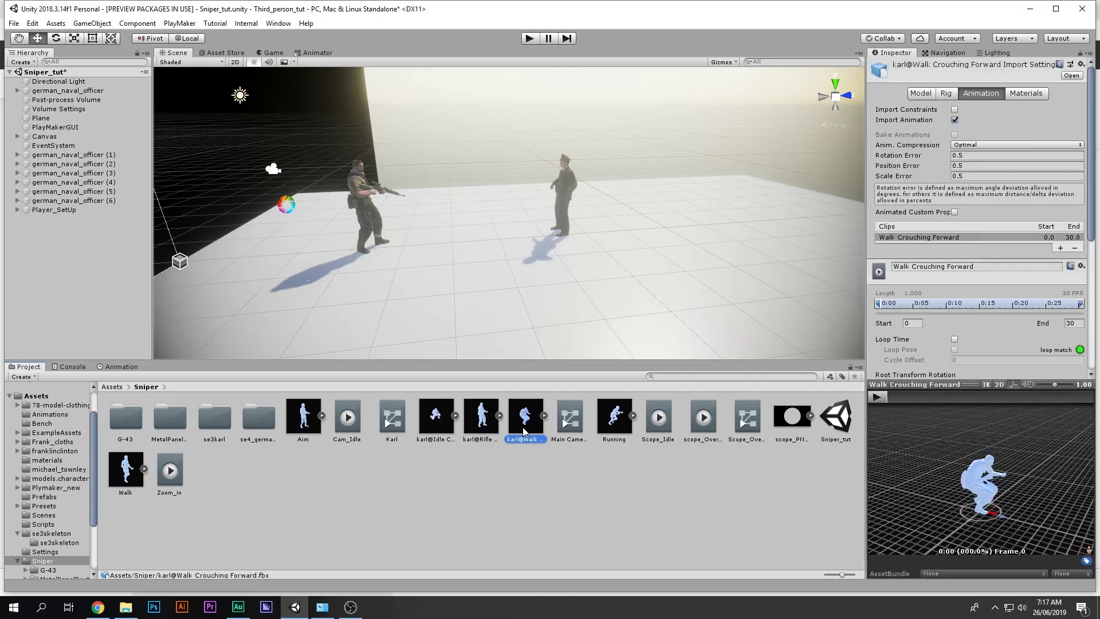
- Enable Loop Time and Bake Into Pose for root rotation and Y position on Walk Crouching Forward, leave XZ unbaked, and apply
scroll(984, 326, "down", 3)
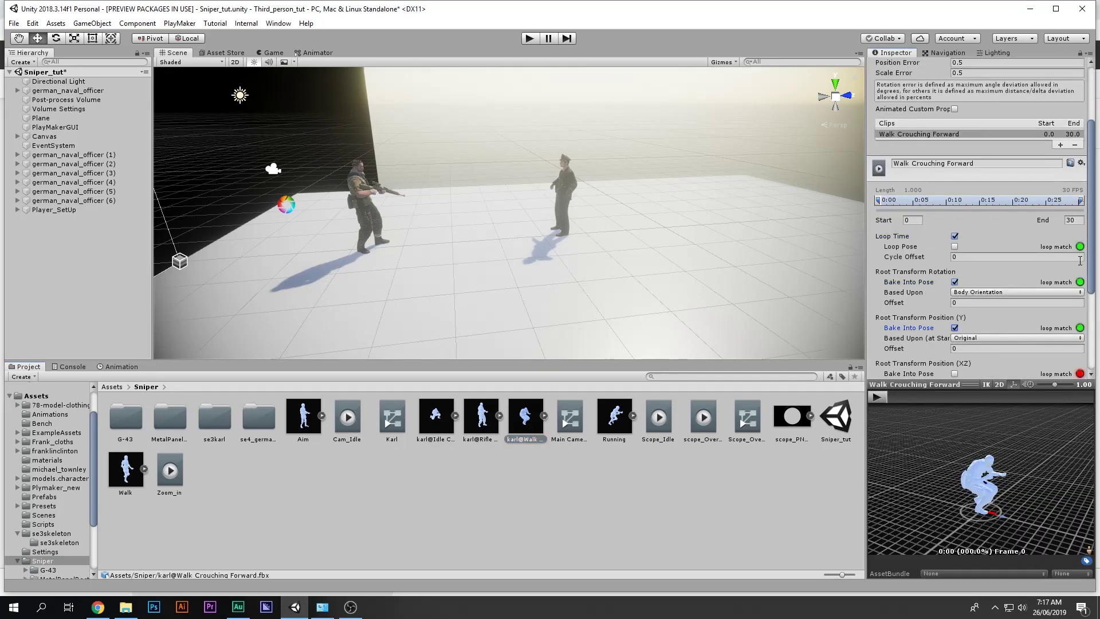
scroll(1046, 313, "down", 2)
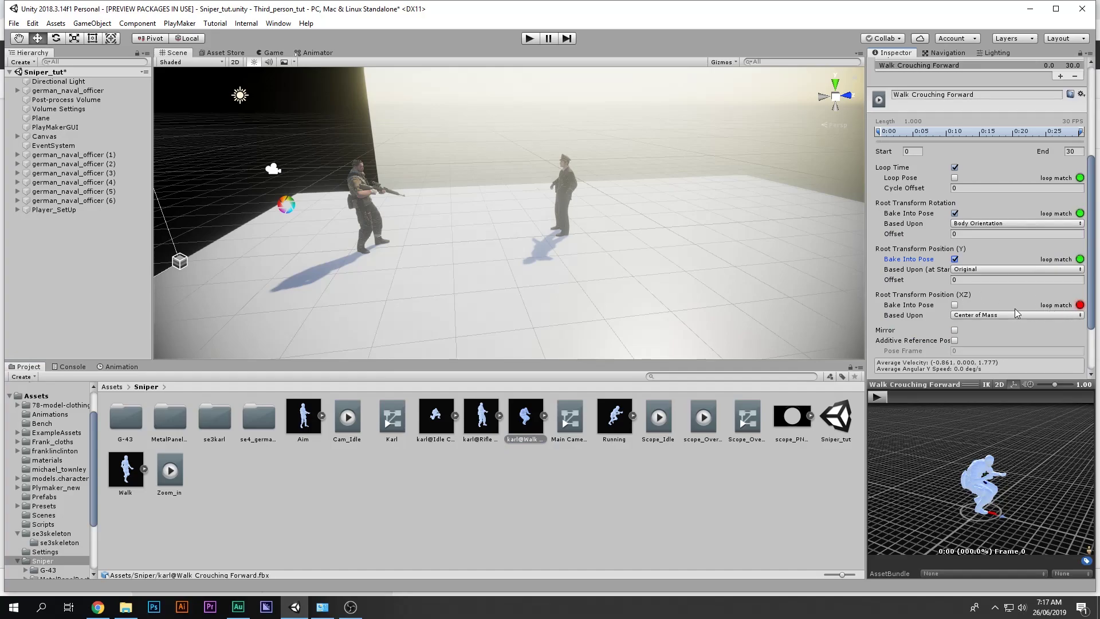
left_click(881, 396)
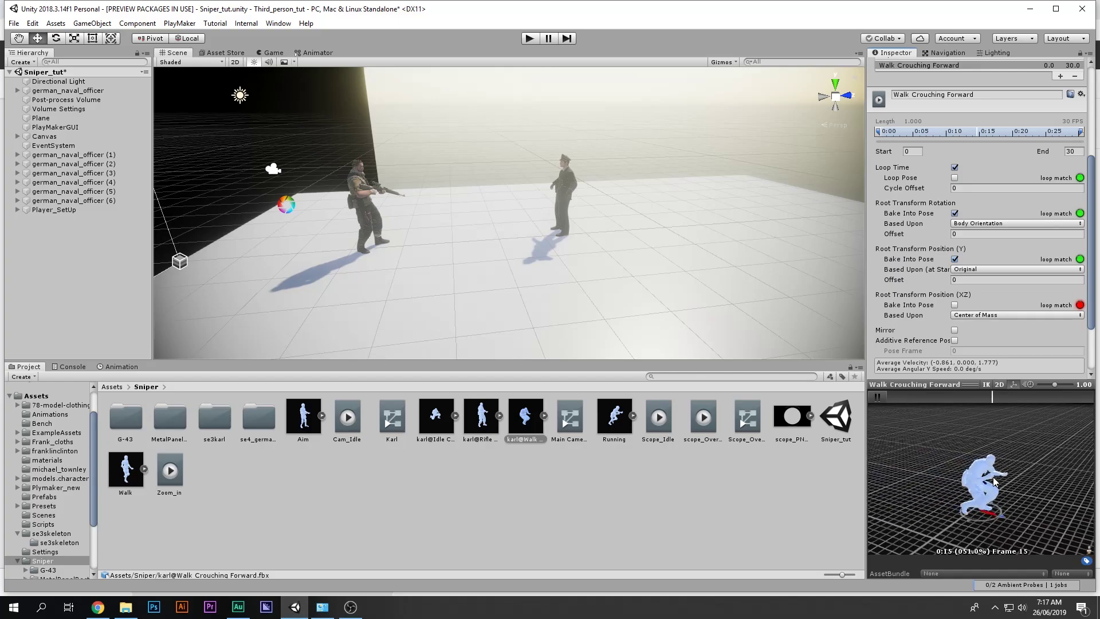
left_click(954, 305)
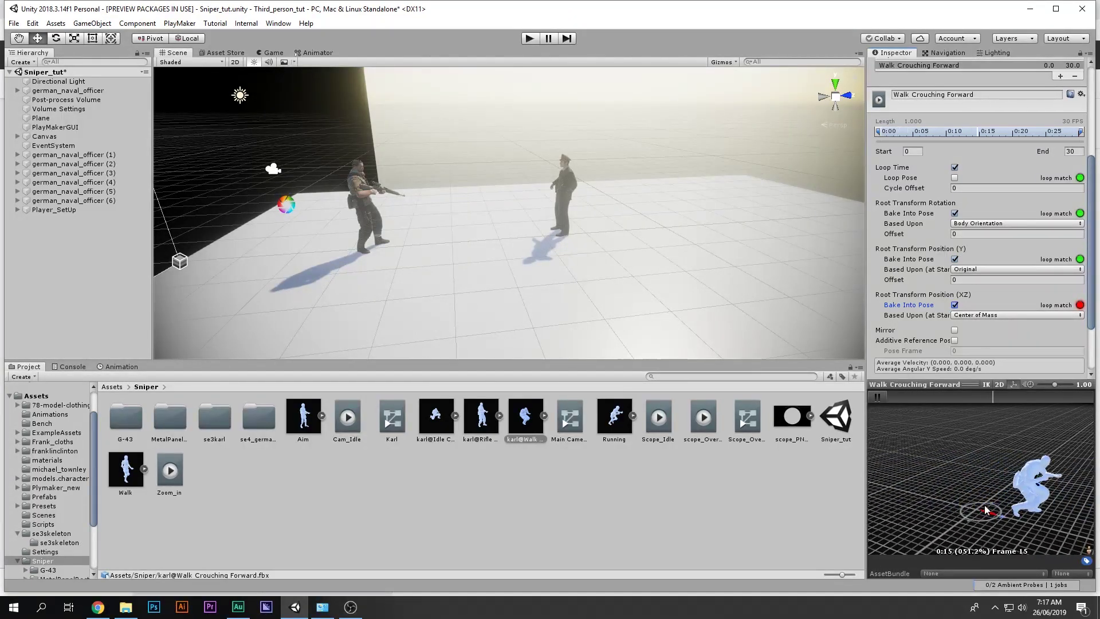
left_click(954, 305)
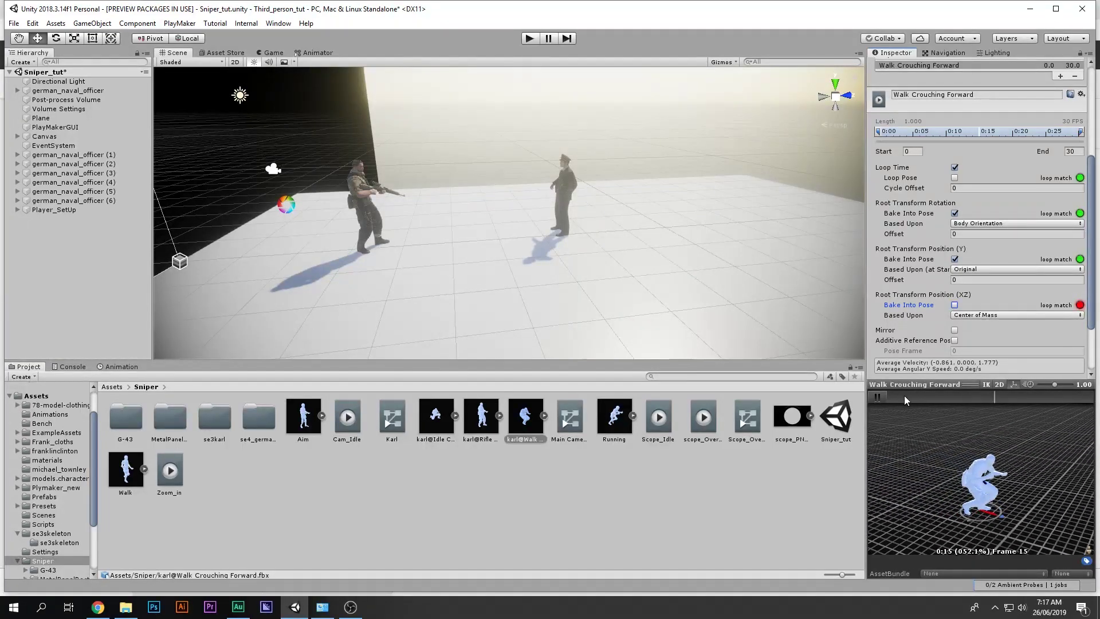
left_click(714, 508)
left_click(569, 327)
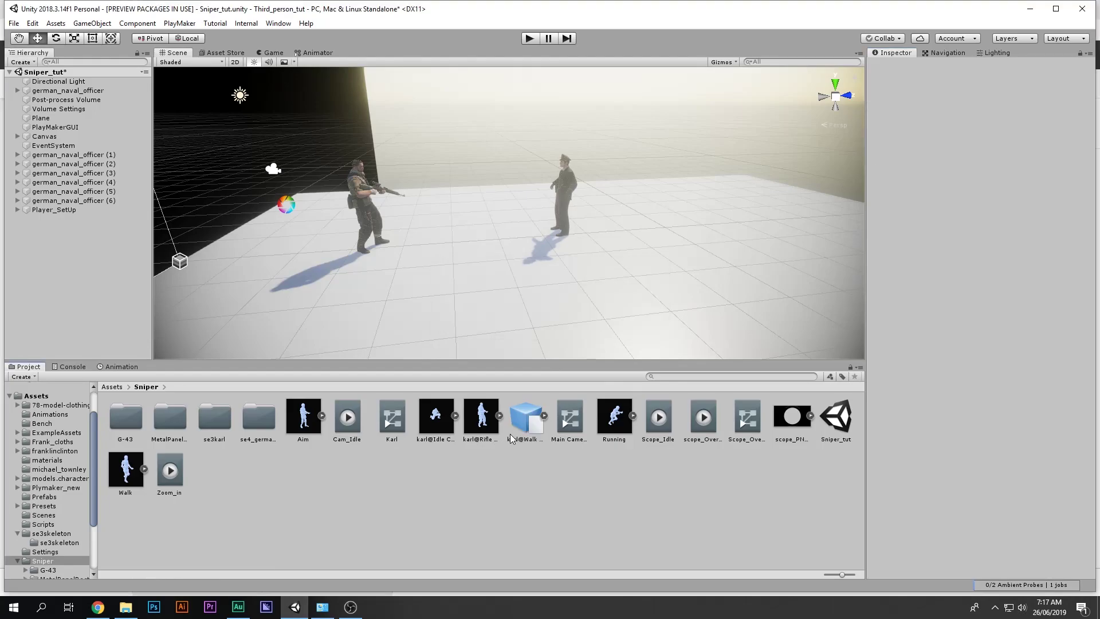
- Preview the Walk Crouching Forward clip from above, set its root rotation offset to -30.34, and apply the import settings
left_click(510, 434)
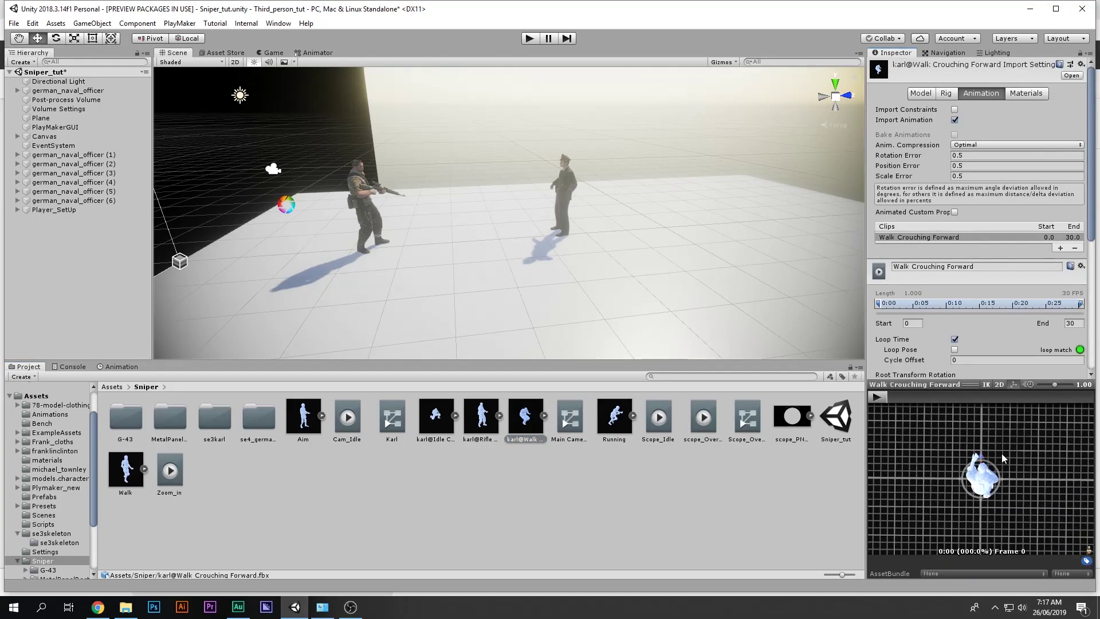
scroll(973, 348, "down", 3)
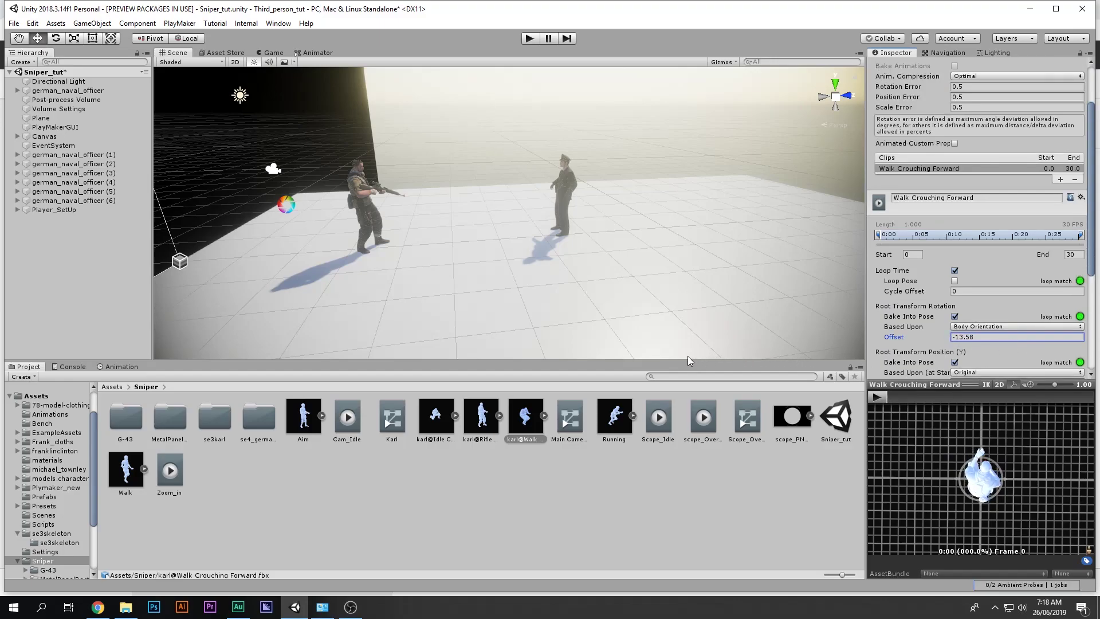
mouse_move(890, 397)
left_mouse_down()
mouse_move(1031, 396)
mouse_move(881, 398)
left_mouse_up()
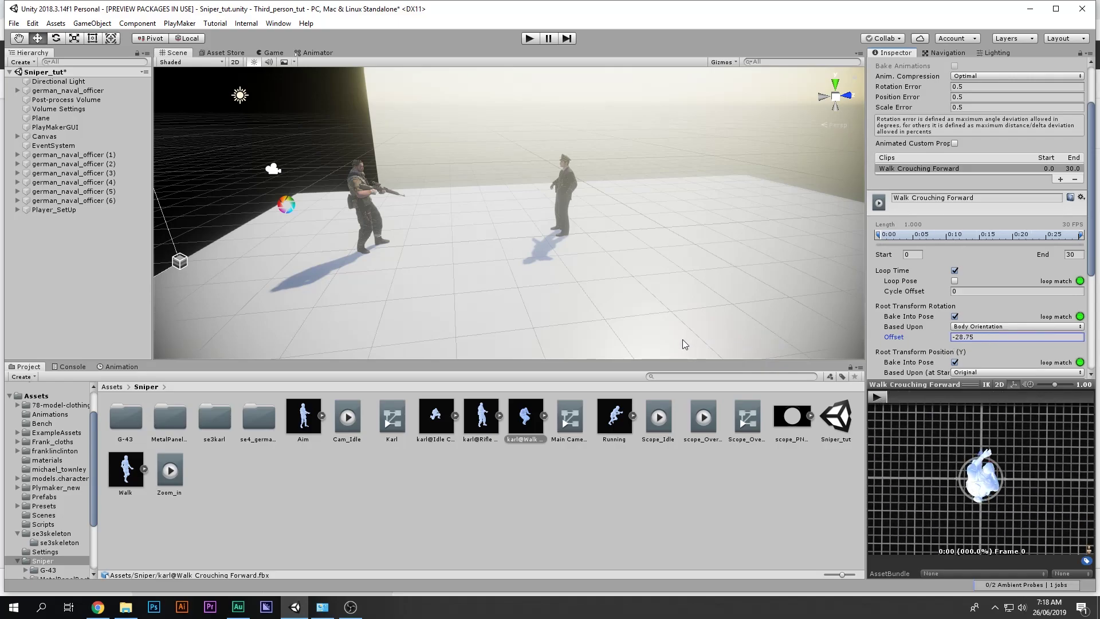
mouse_move(877, 400)
left_mouse_down()
mouse_move(1053, 397)
mouse_move(897, 401)
left_mouse_up()
left_click(656, 466)
left_click(582, 327)
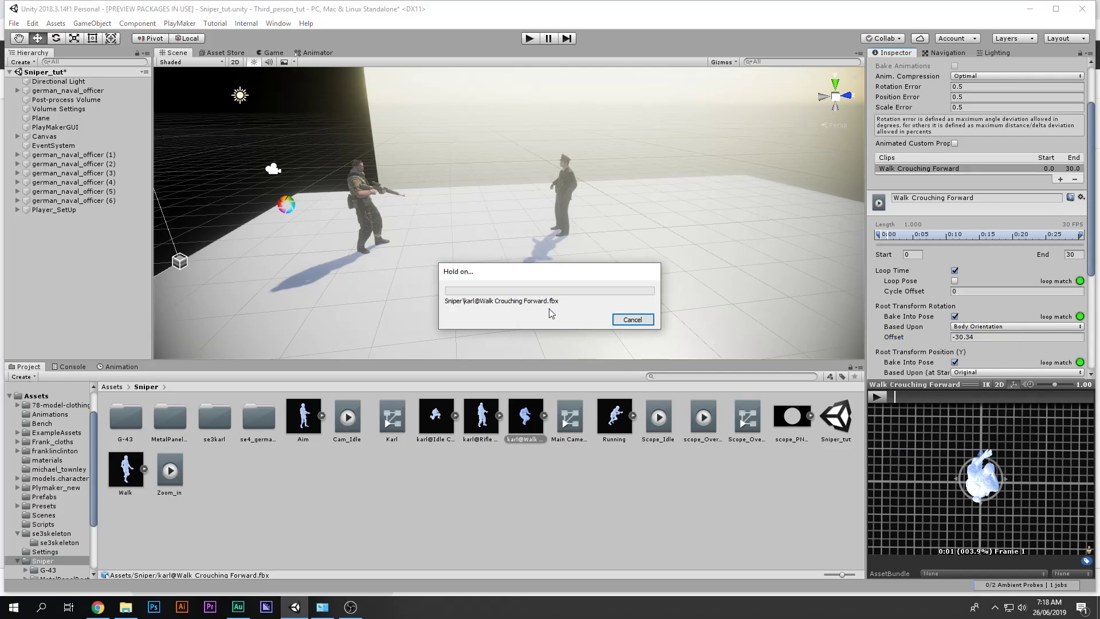
right_click_drag(387, 195, 208, 115)
key("w")
left_click_drag(208, 115, 550, 162, "alt")
right_click_drag(551, 162, 1088, 115)
left_click_drag(1089, 120, 292, 260, "alt")
right_click_drag(292, 260, 1072, 149)
left_click_drag(1073, 149, 283, 161, "alt")
left_click_drag(385, 209, 513, 199, "alt")
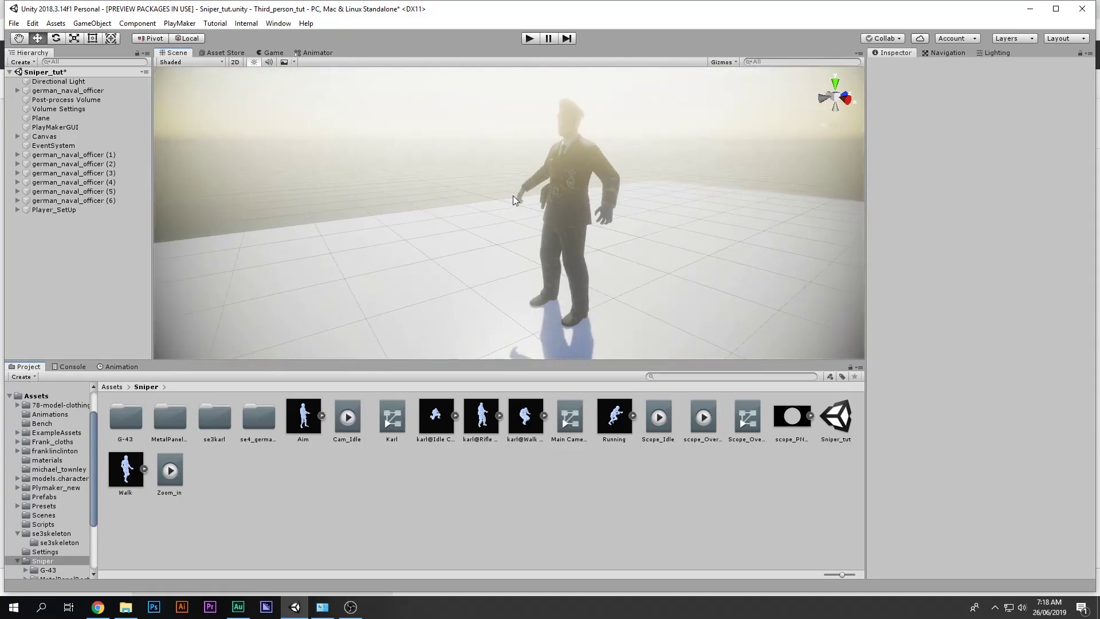
left_click_drag(604, 189, 474, 180, "alt")
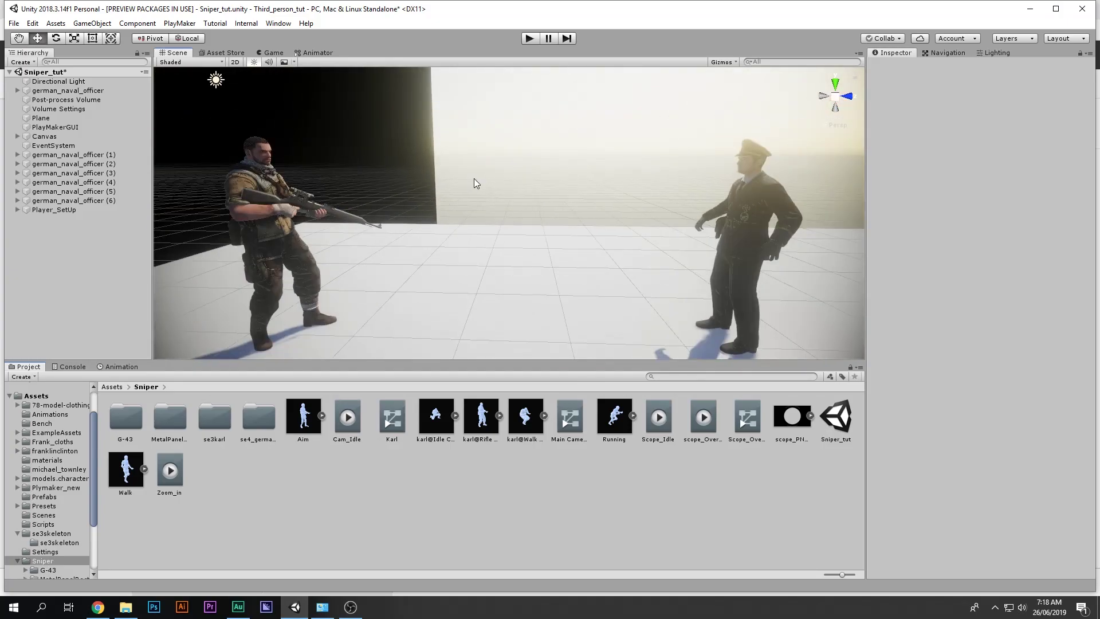
- Add the Idle Crouching Aiming and Walk Crouching Forward clips as states in the Karl animator controller, with the idle state above the walk state
double_click(355, 14)
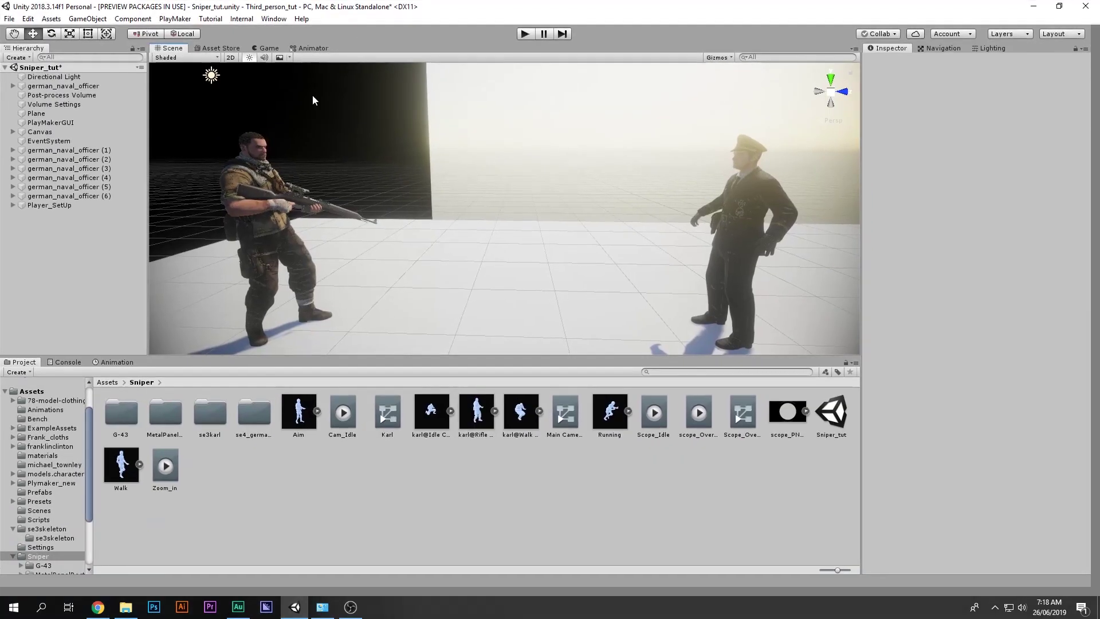
left_click(313, 48)
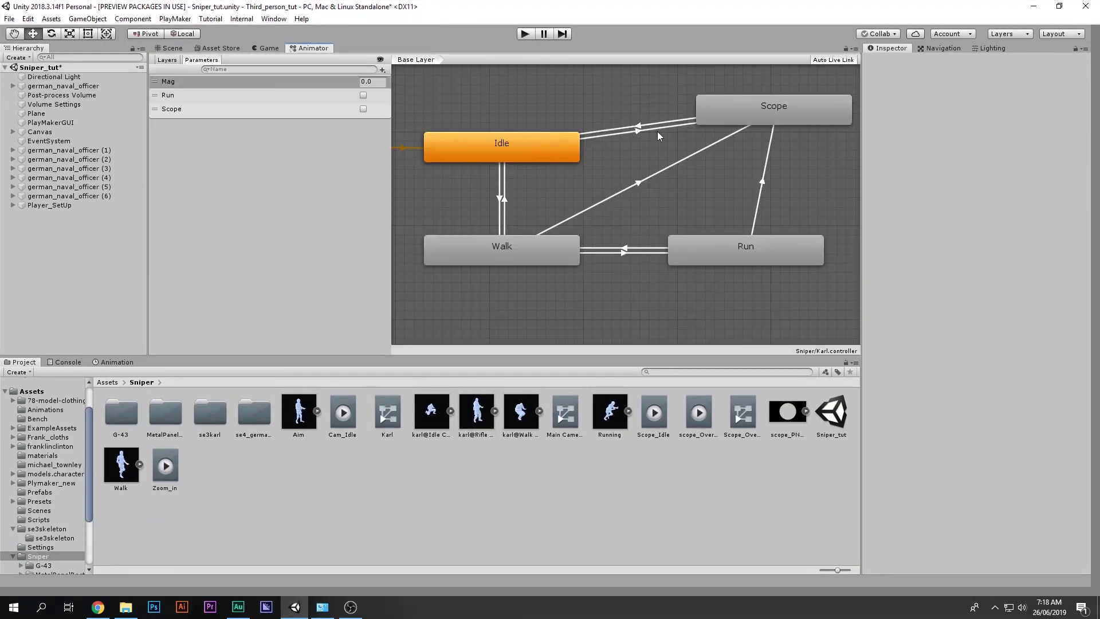
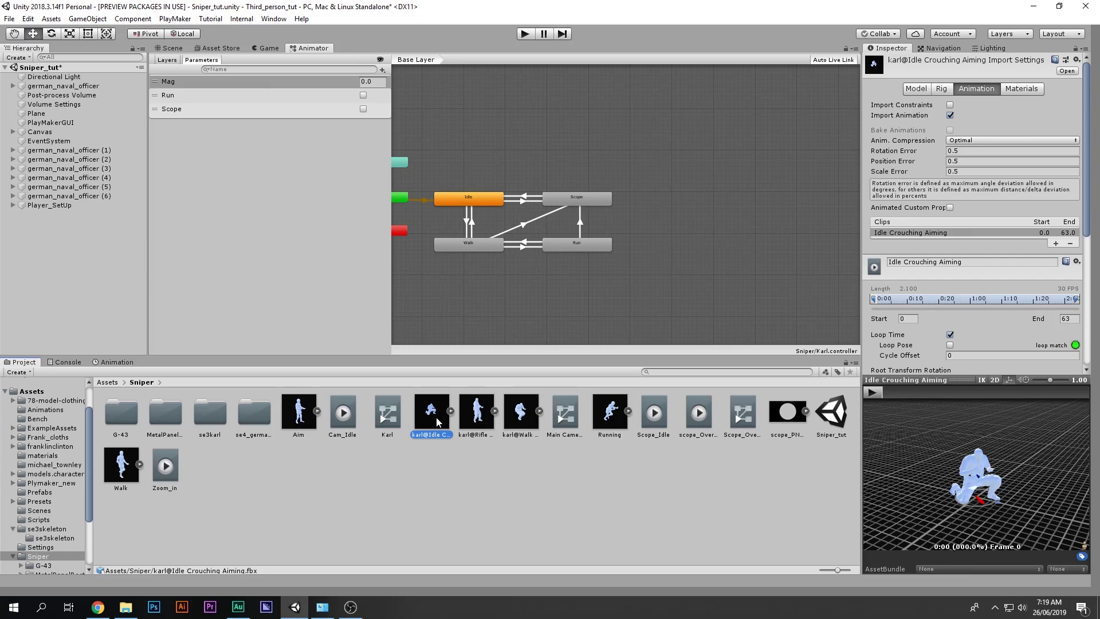
left_click(514, 414, "ctrl")
left_click(698, 218)
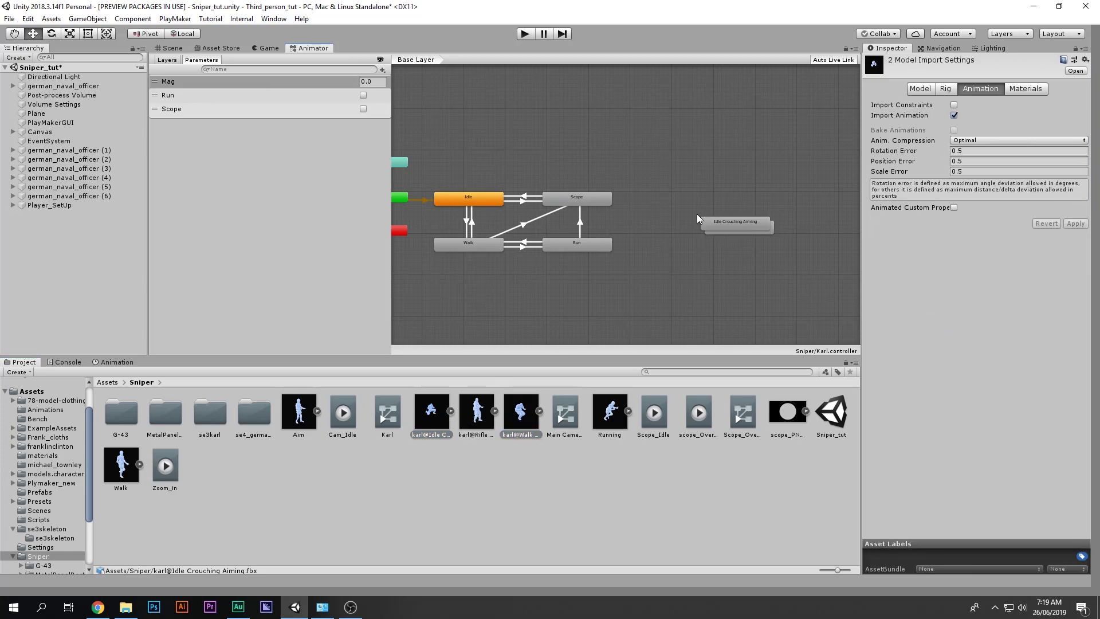
left_click_drag(731, 221, 687, 236)
scroll(675, 242, "up", 5)
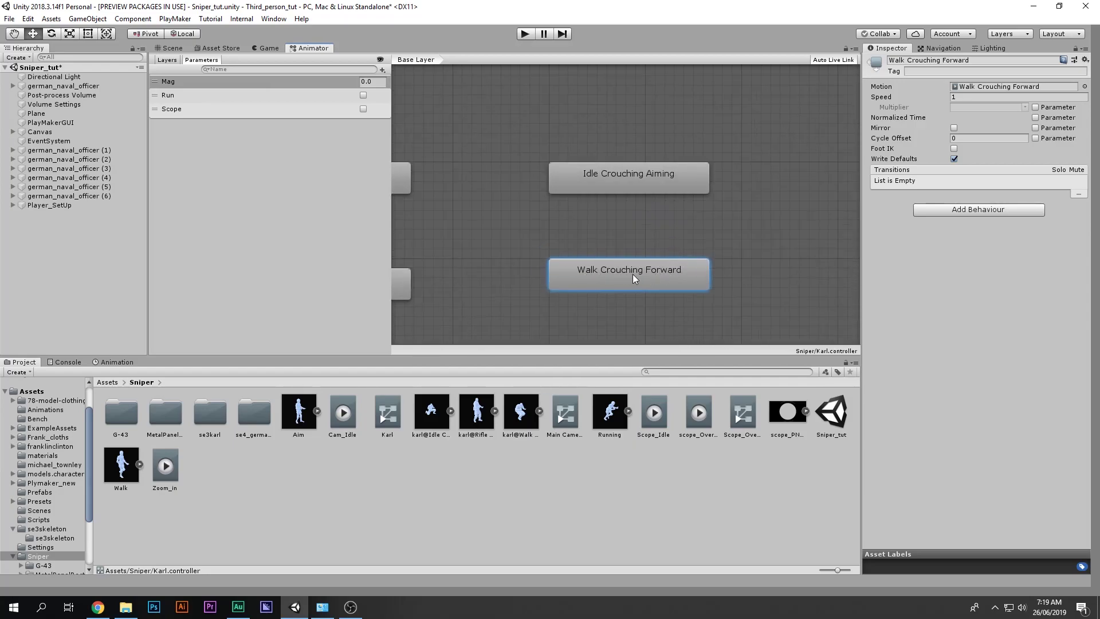
left_click(638, 168)
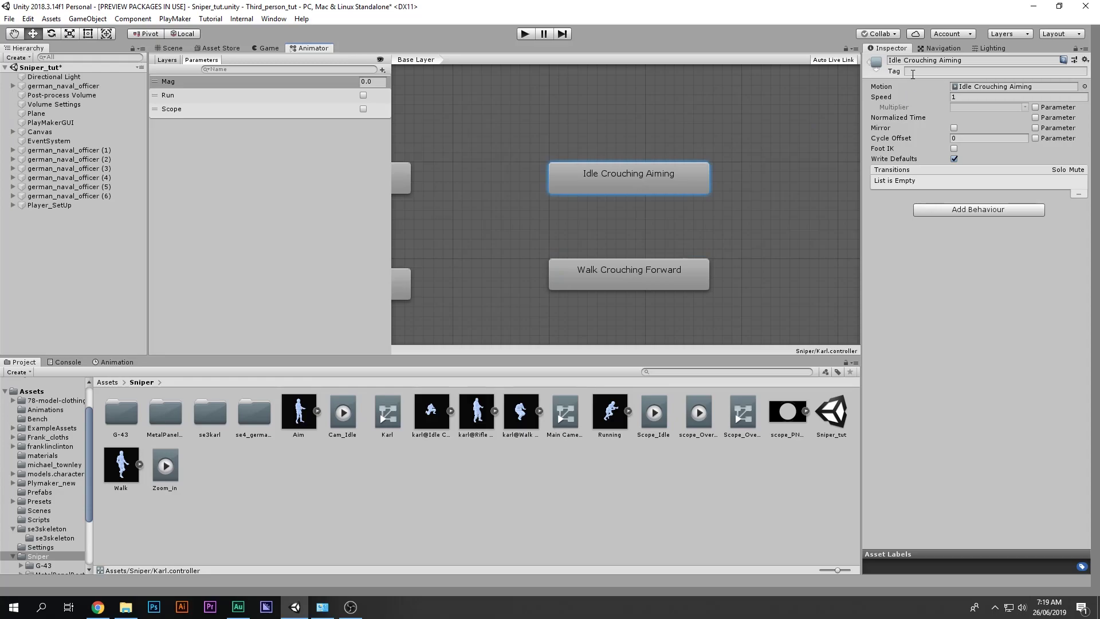
left_click(950, 59)
left_click_drag(951, 59, 937, 64)
key("ctrl+a")
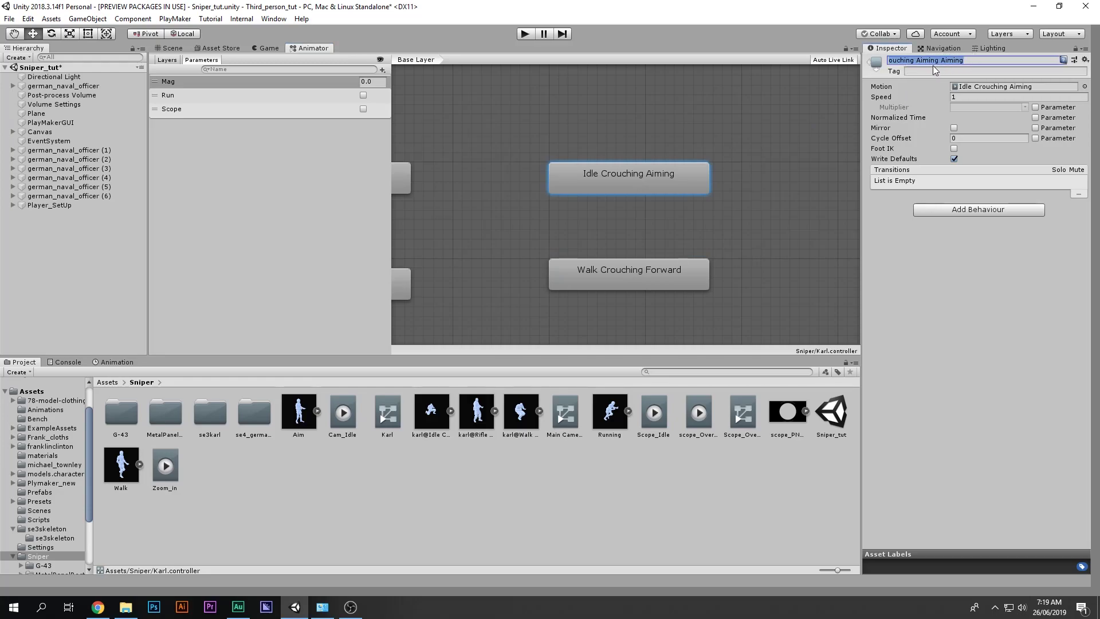
key("ctrl+z")
left_click(626, 175)
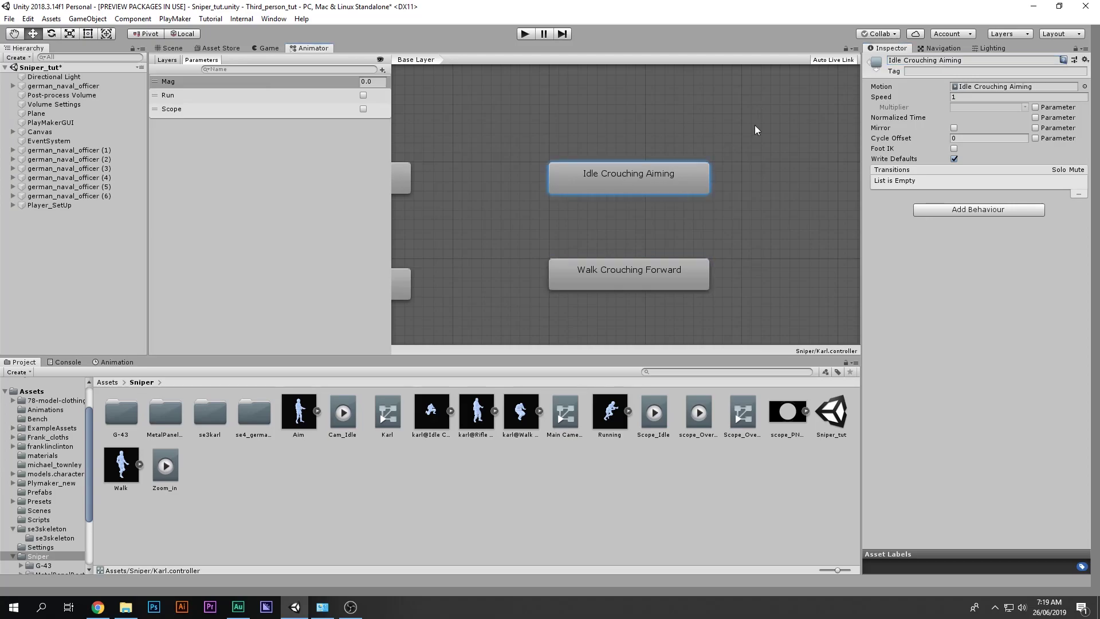
- Rename the Idle Crouching Aiming state to Idle Crouch and the Walk Crouching Forward state to Crouch walk
left_click(979, 60)
left_click_drag(980, 61, 926, 71)
key("BackSpace")
left_click(667, 284)
left_click_drag(908, 63, 874, 62)
key("BackSpace")
left_click_drag(983, 59, 915, 61)
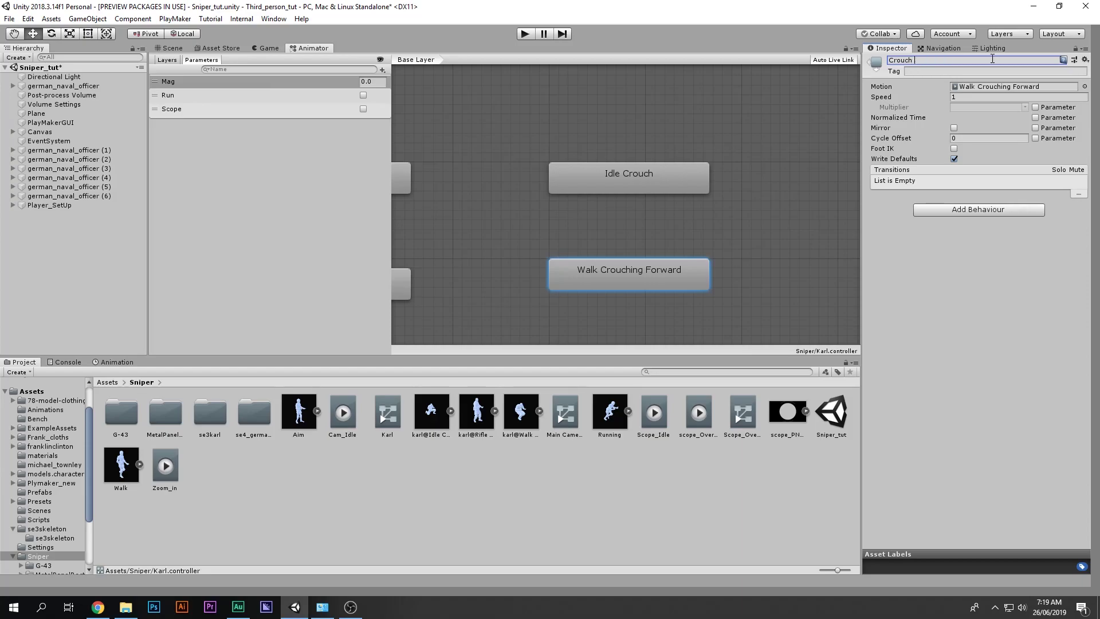
key("Return")
- Move the Idle Crouch and Crouch walk states together to the free area above the Idle and Scope states
middle_click_drag(620, 176, 799, 166)
scroll(666, 180, "down", 3)
left_click_drag(765, 143, 616, 157)
- Create transitions in both directions between the Idle Crouch and Crouch walk states
left_click(600, 125)
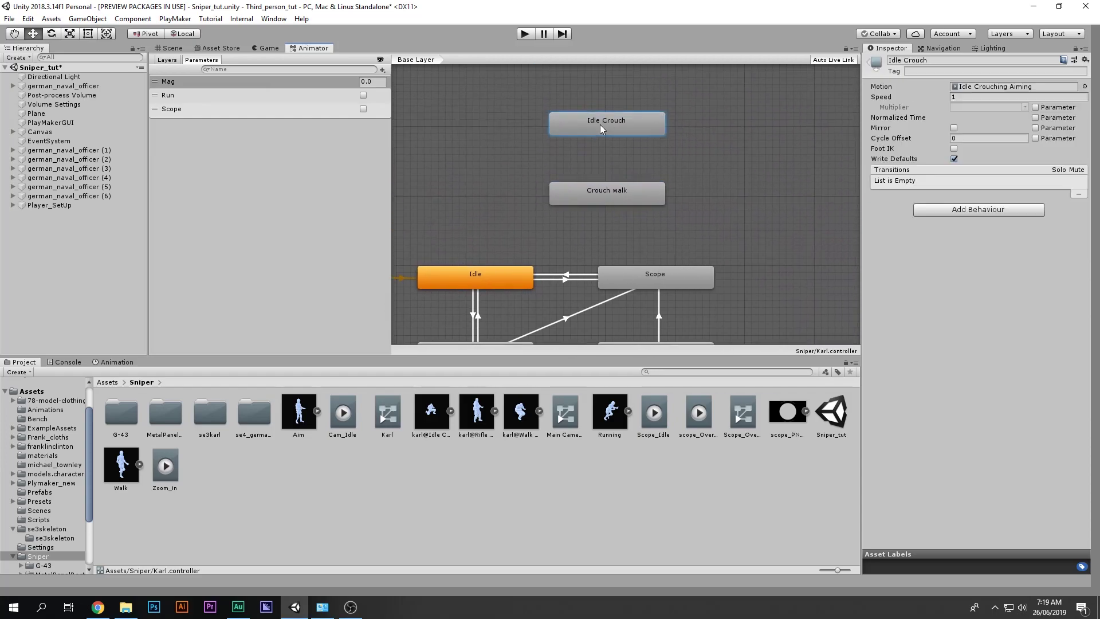
right_click(602, 128)
left_click(644, 132)
left_click(613, 184)
right_click(614, 184)
left_click(641, 196)
left_click(620, 124)
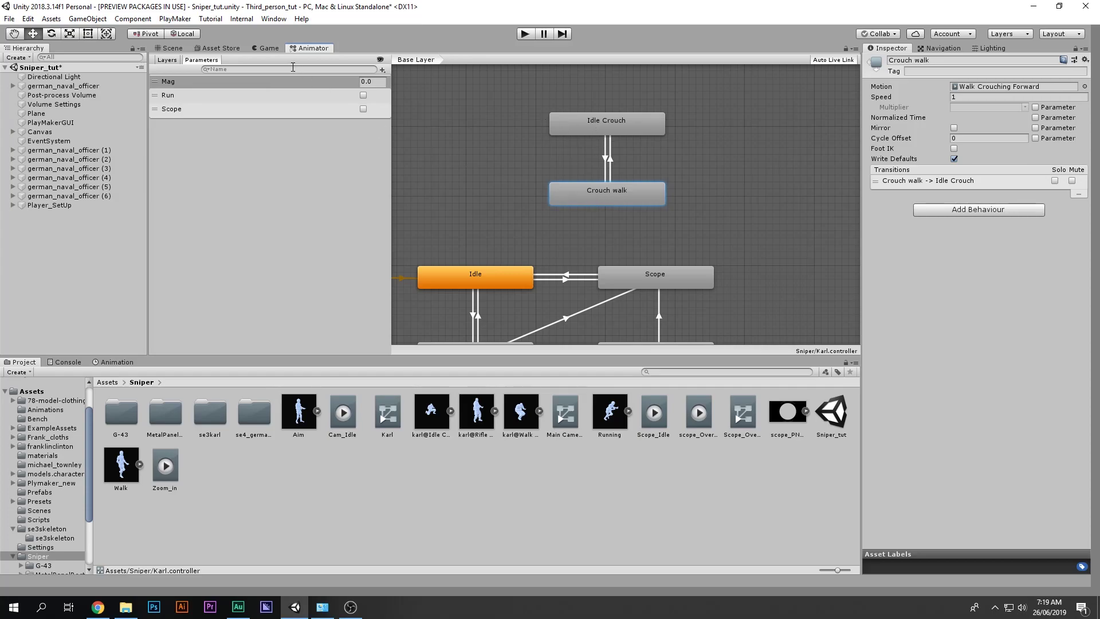
- Check the condition on the Idle to Walk transition and add a float parameter named Mag_C to the animator controller
left_click(383, 70)
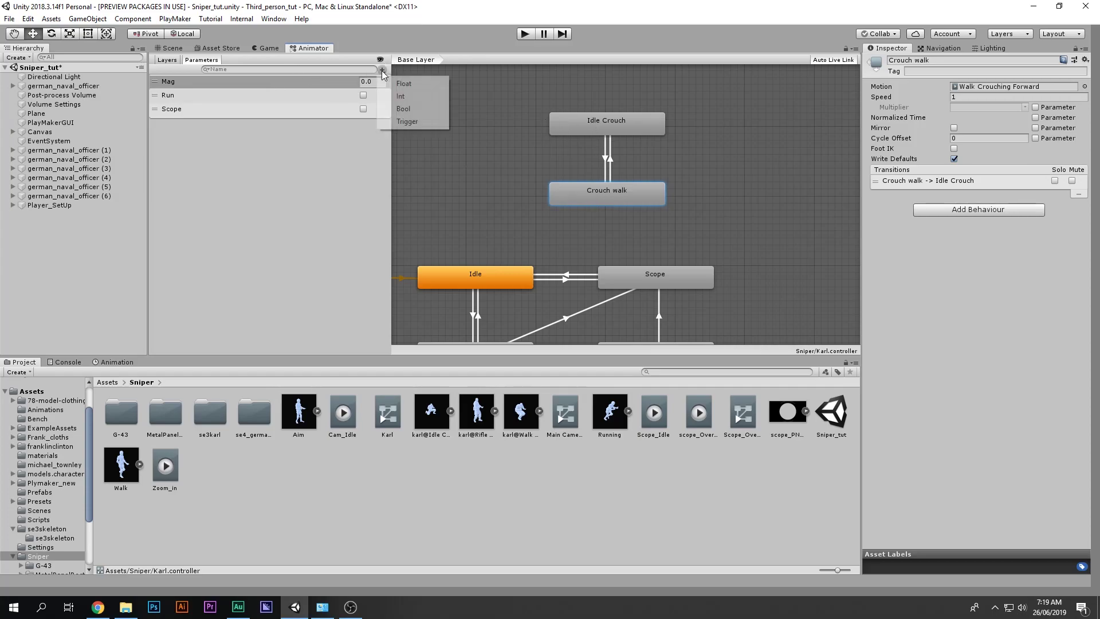
left_click(603, 152)
left_click(606, 159)
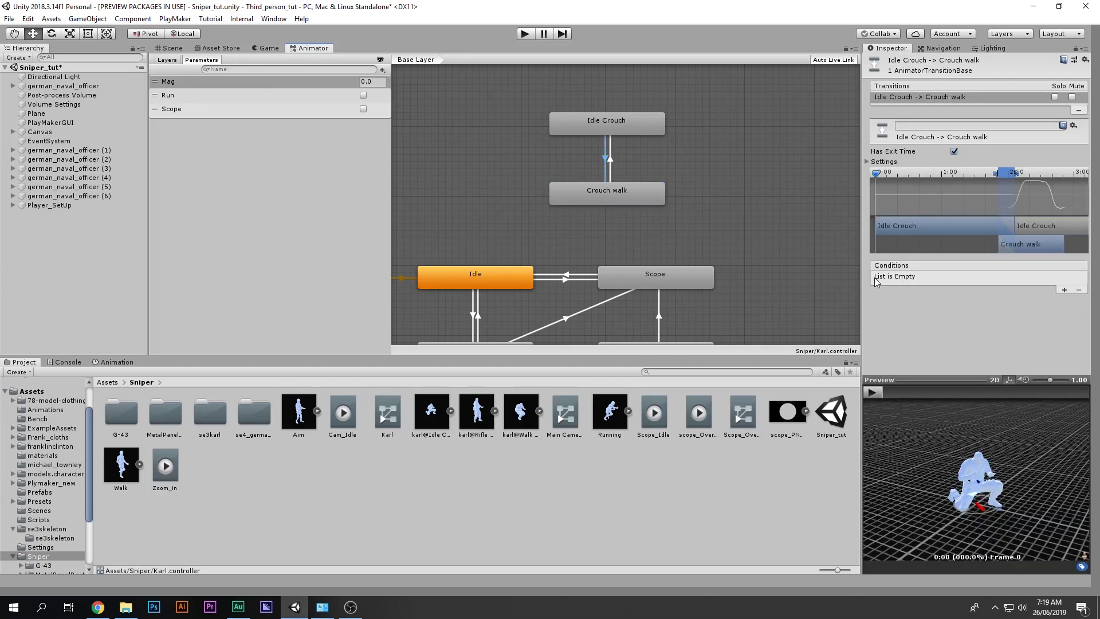
left_click(382, 70)
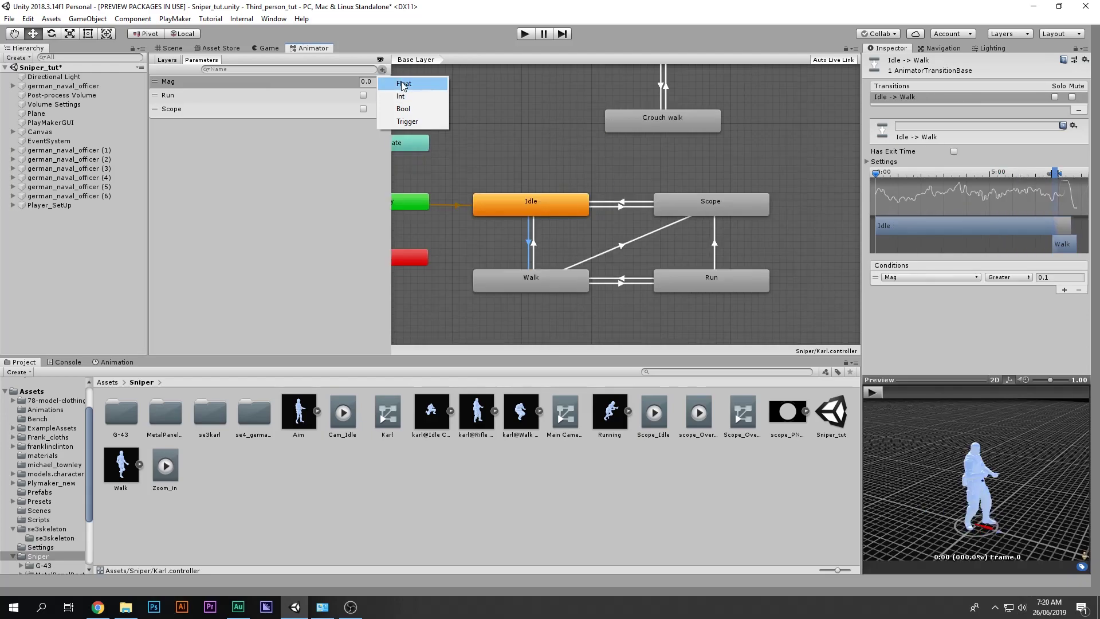
left_click(403, 84)
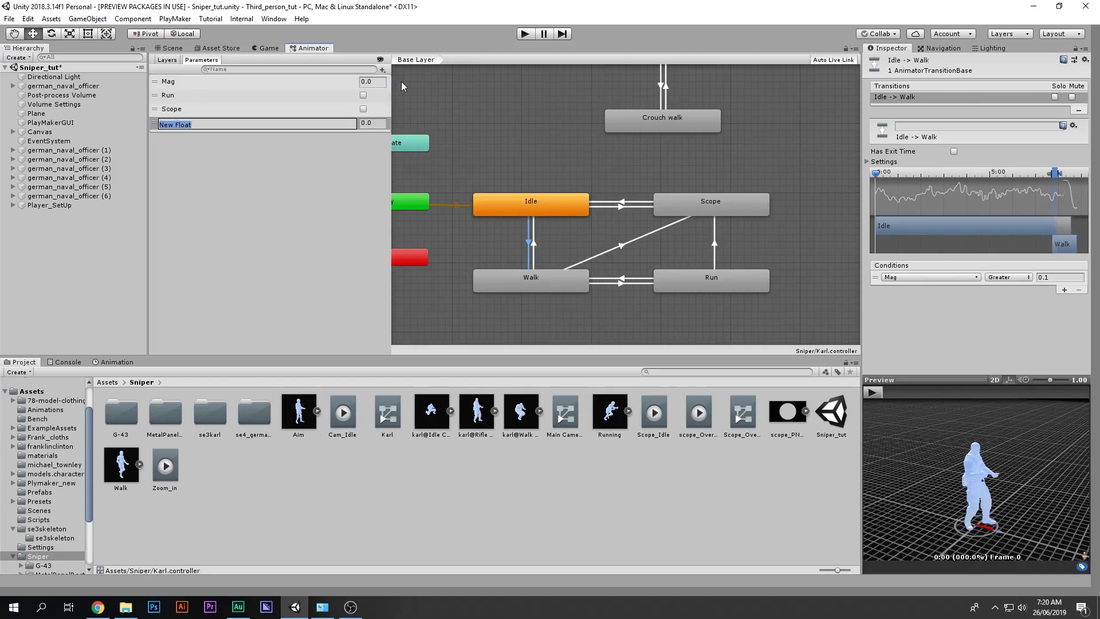
type("Mag_C")
key("Return")
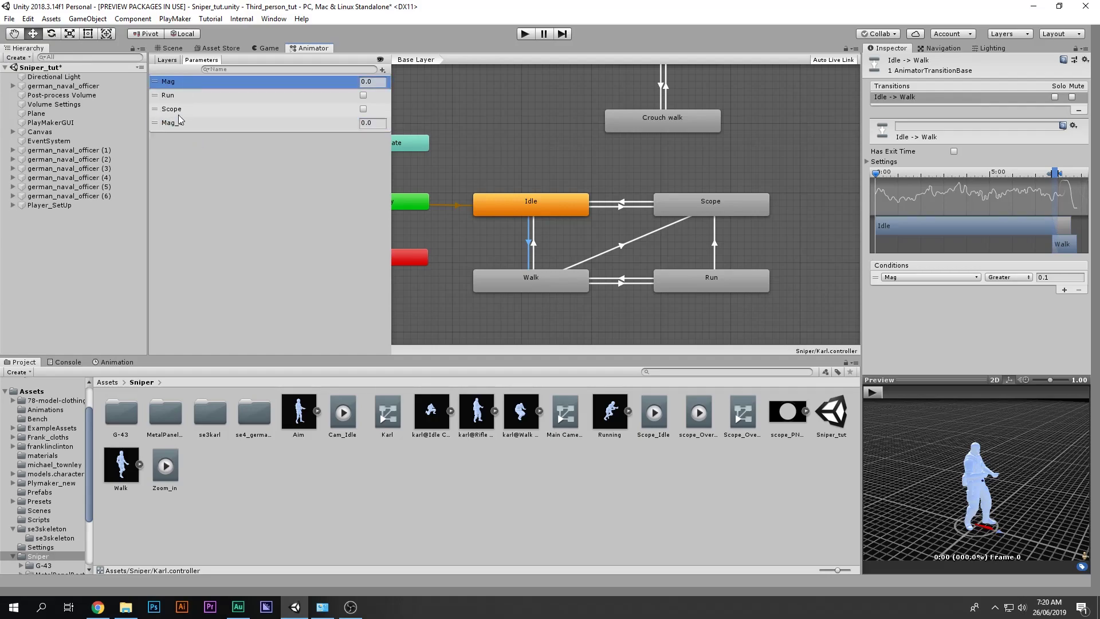
- Give the Idle Crouch to Crouch walk transition a condition that uses Mag_C with the Greater comparison
scroll(582, 268, "up", 2)
middle_click_drag(583, 268, 621, 212)
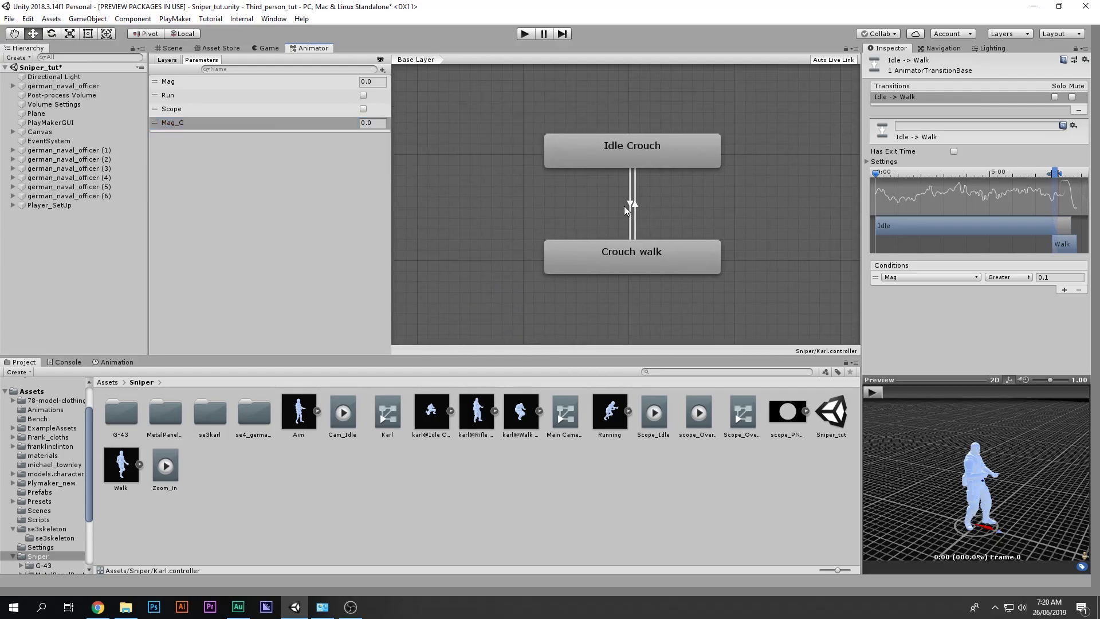
left_click(634, 212)
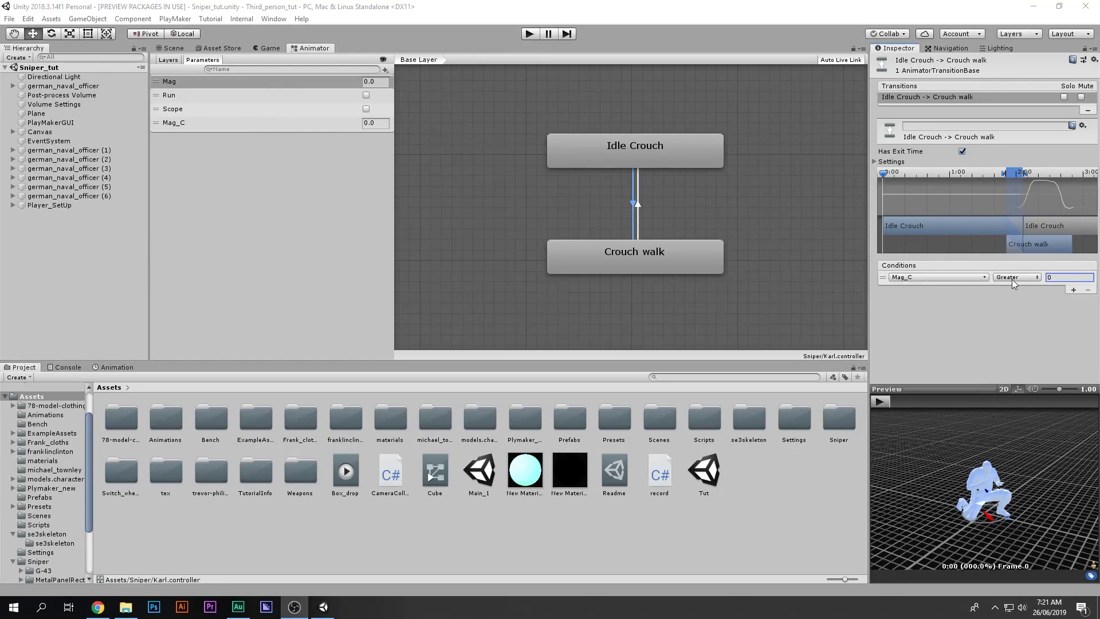
left_click(1057, 279)
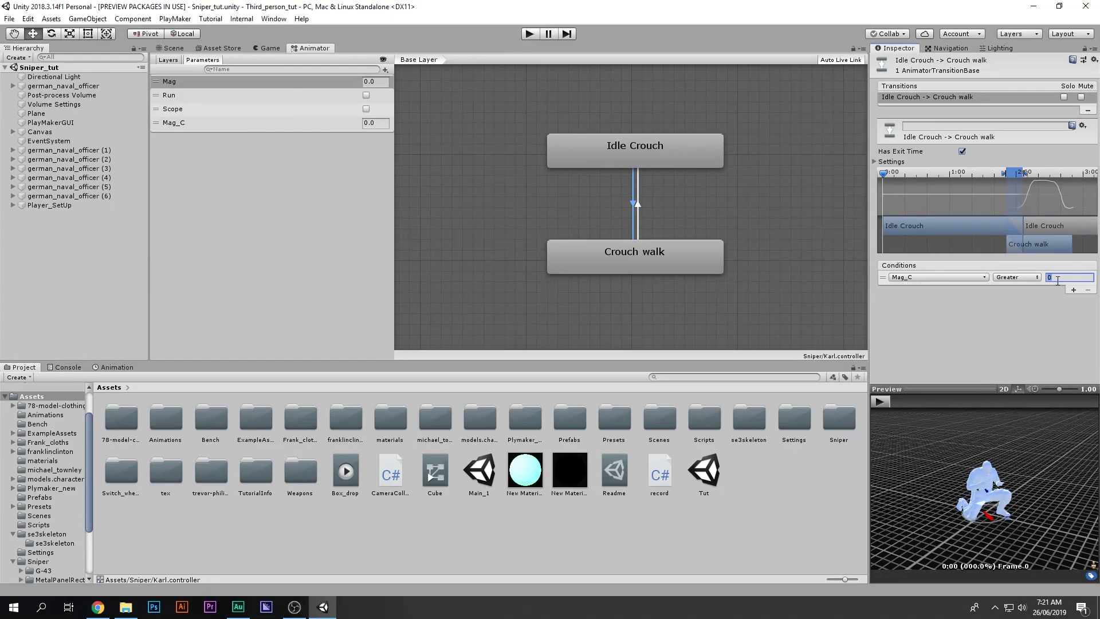
- Set the Crouch walk to Idle Crouch transition's condition to Mag_C Less than 0.1
left_click(637, 202)
left_click(1033, 279)
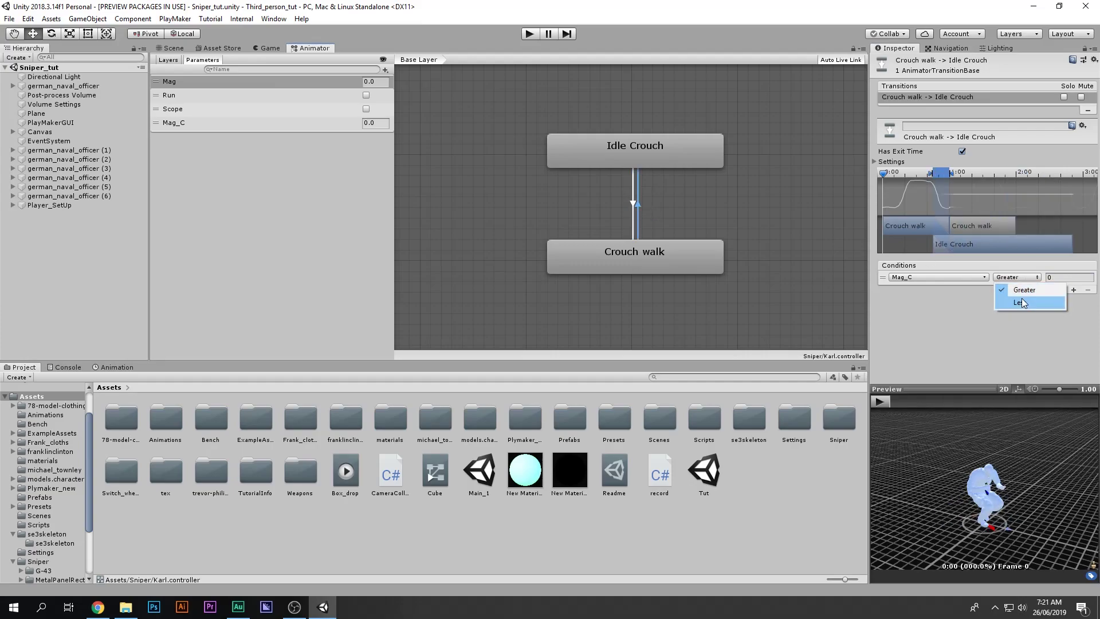
left_click(1031, 304)
left_click(1065, 279)
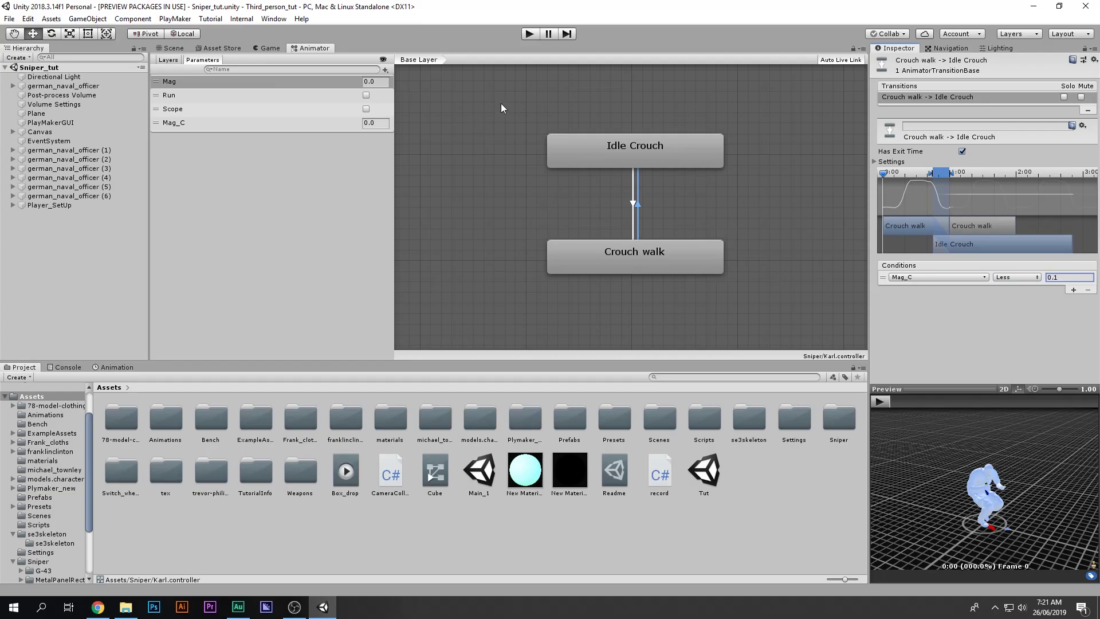
- Dock the Animator window beside the Project window and set Idle Crouch as the layer's default state
left_click_drag(314, 49, 663, 444)
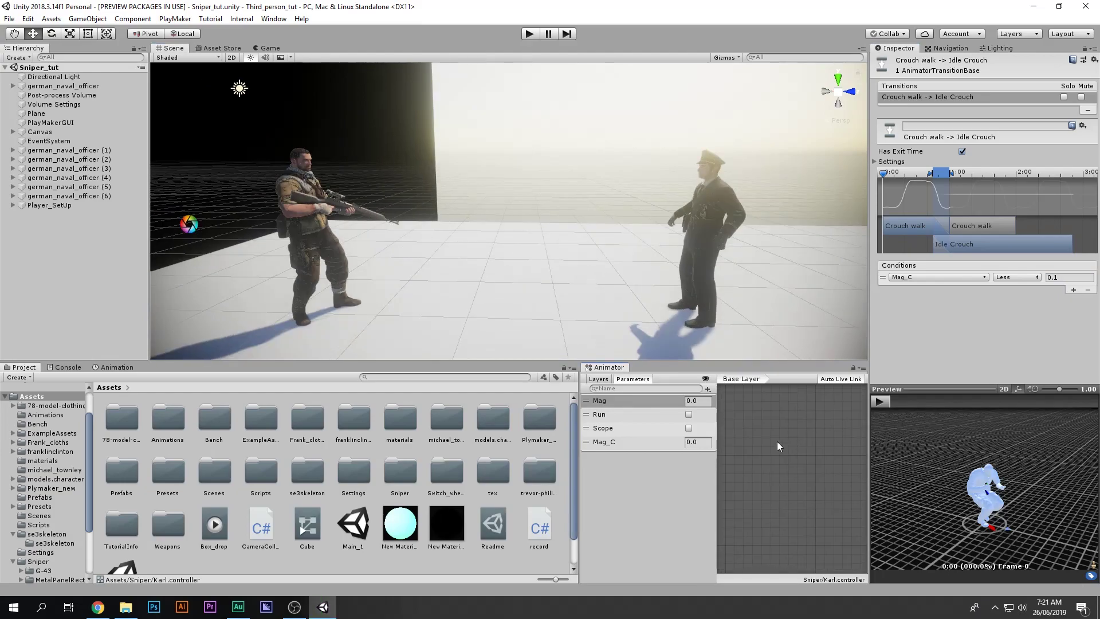
right_click(806, 454)
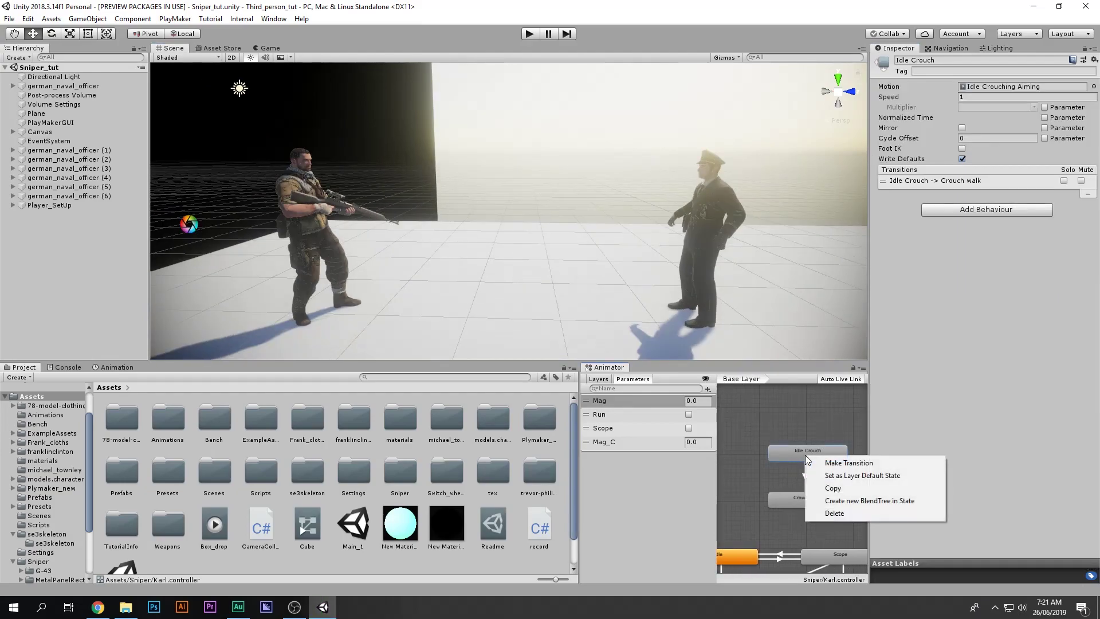
left_click(829, 476)
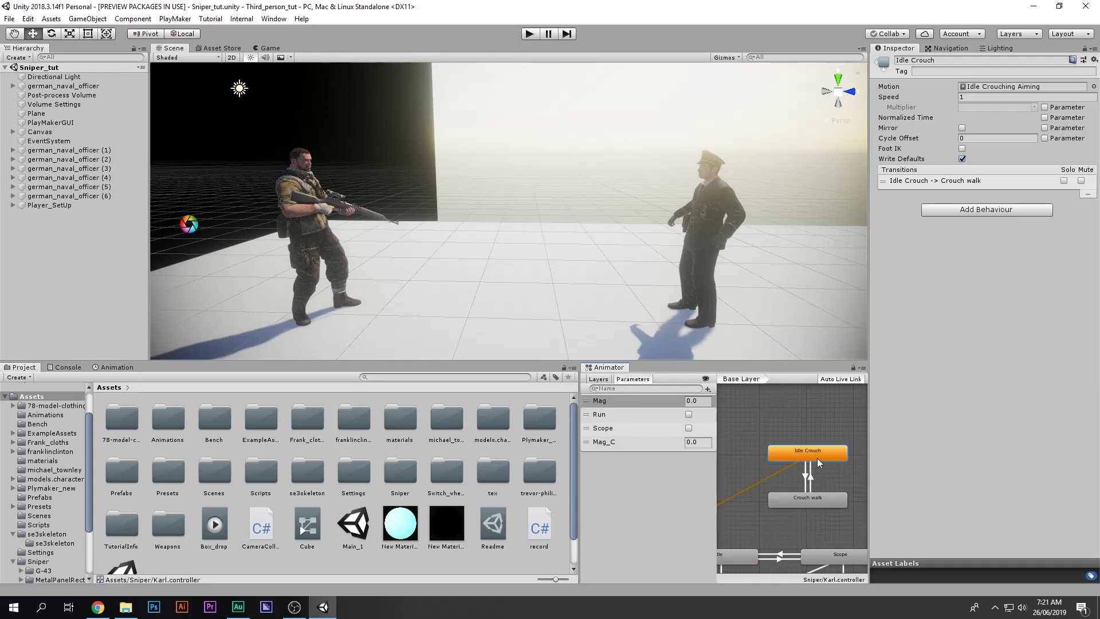
- Run the game and inspect the sniper's crouch idle pose in both the Game and Scene views, pausing and resuming playback
left_click(529, 34)
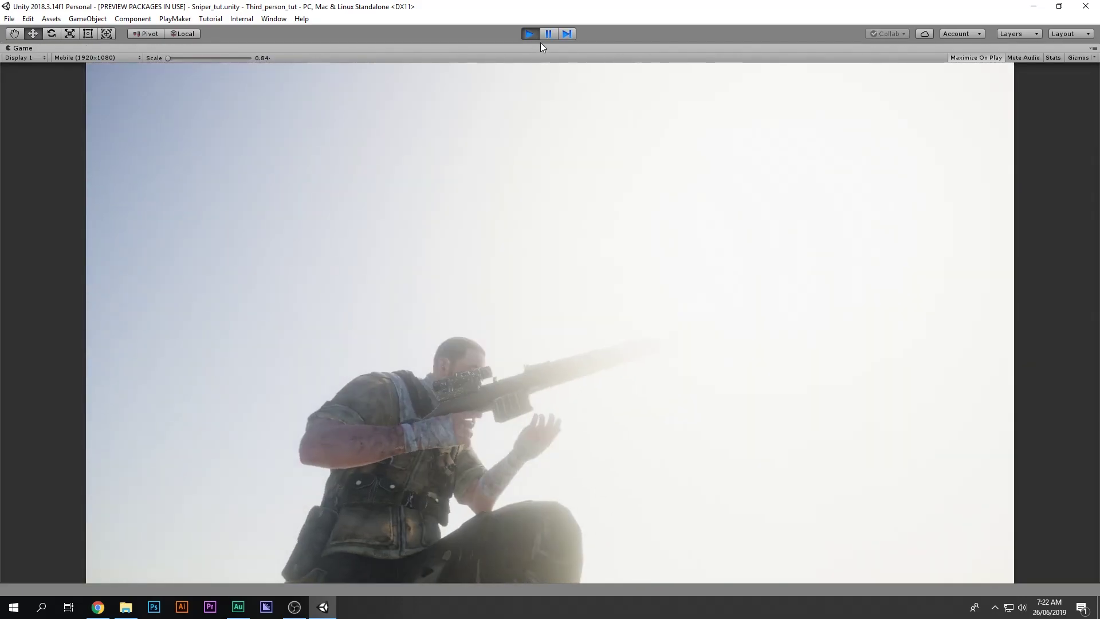
left_click(547, 34)
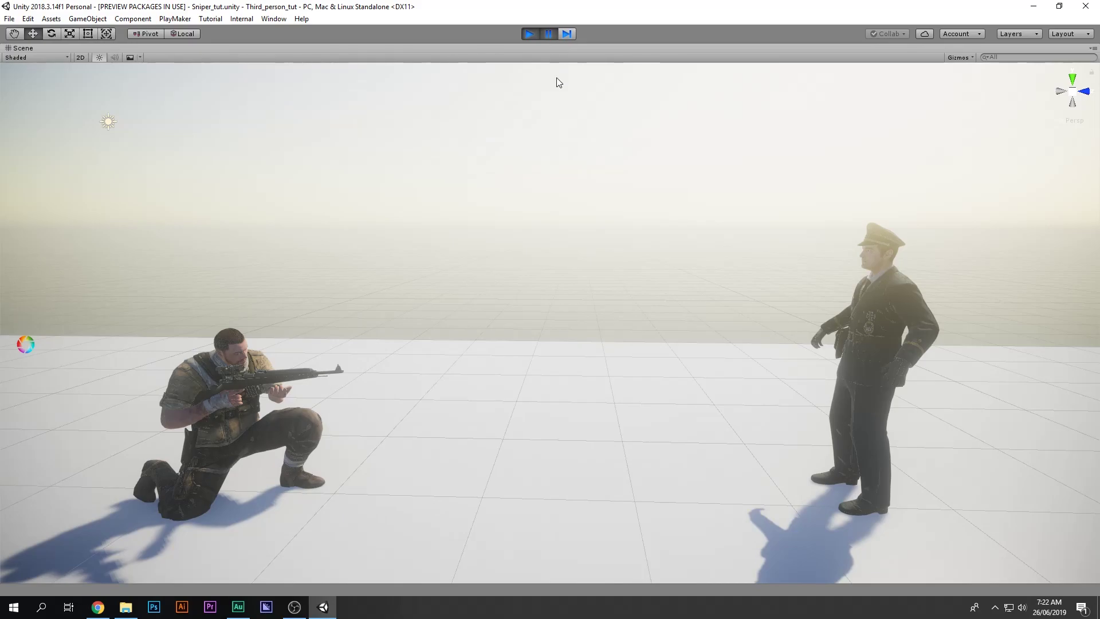
key("shift+space")
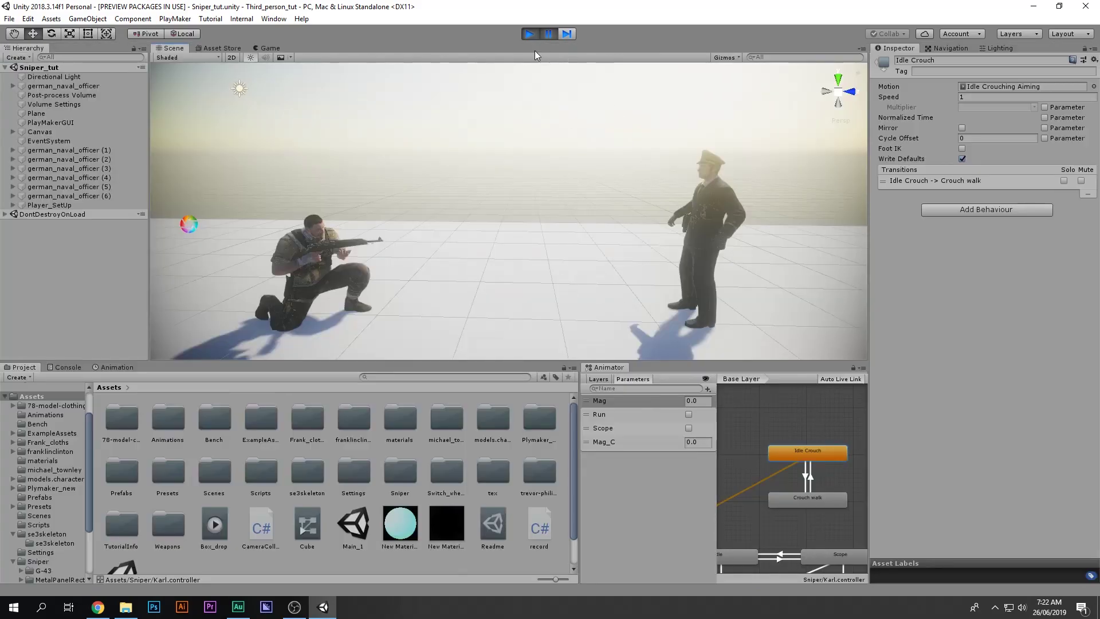
left_click(269, 48)
left_click(165, 48)
left_click(547, 33)
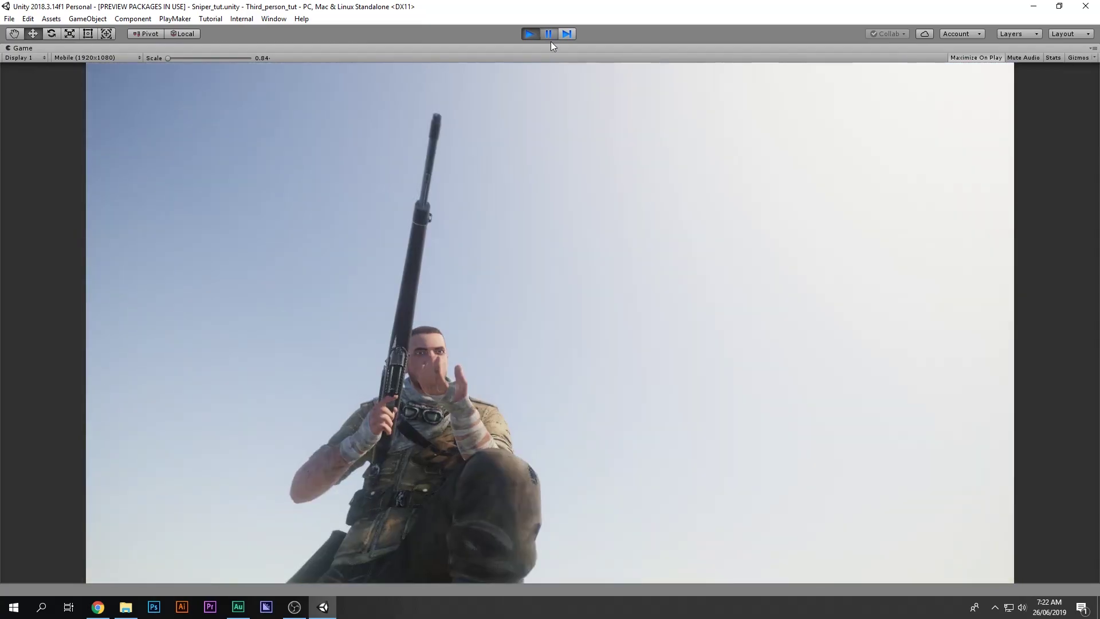
left_click(549, 34)
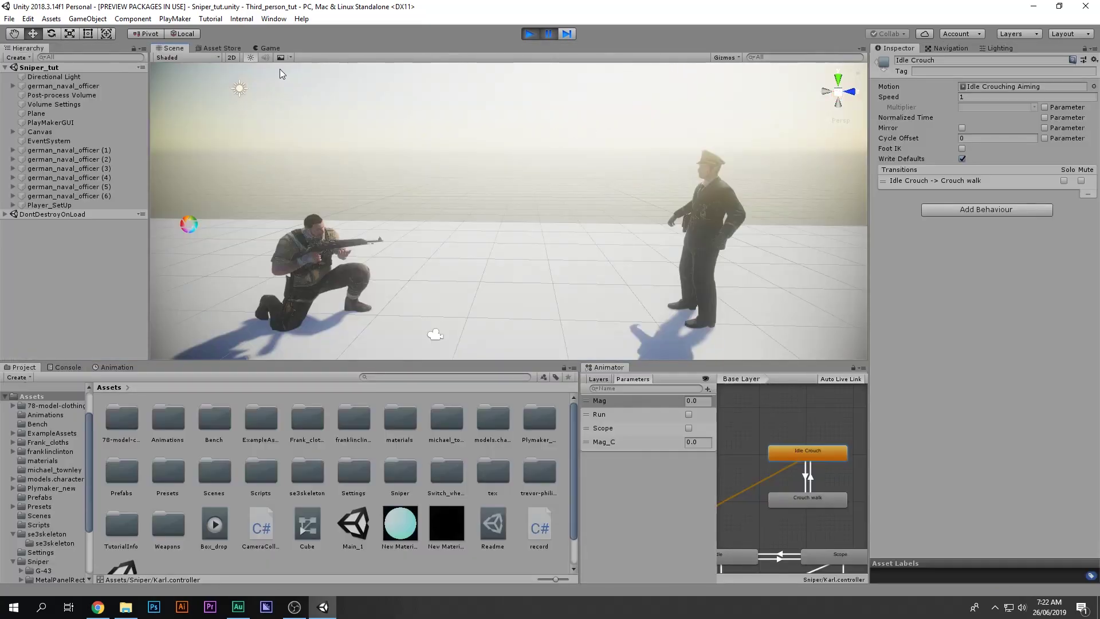
left_click(267, 49)
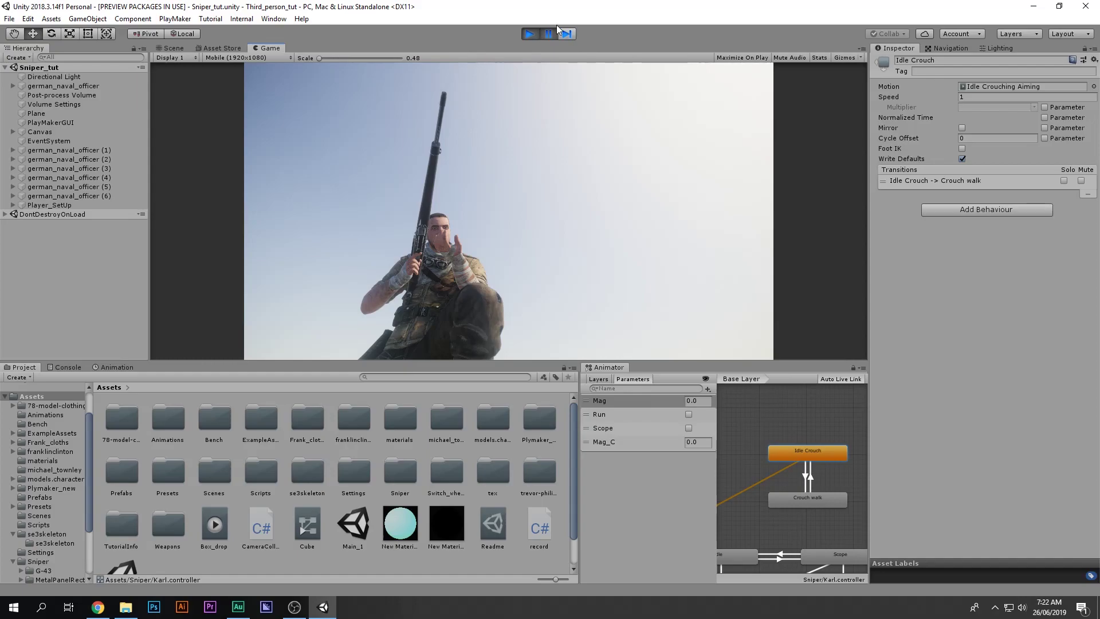
left_click(173, 49)
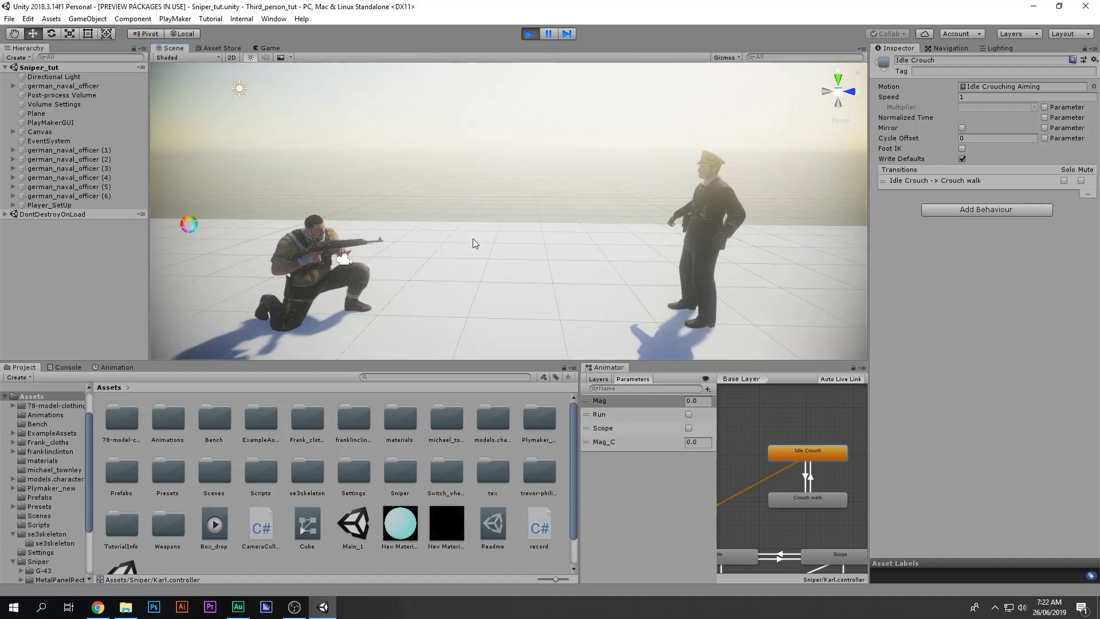
- Select the Karl object inside Player_SetUp to monitor its live animator states during play
scroll(827, 465, "up", 4)
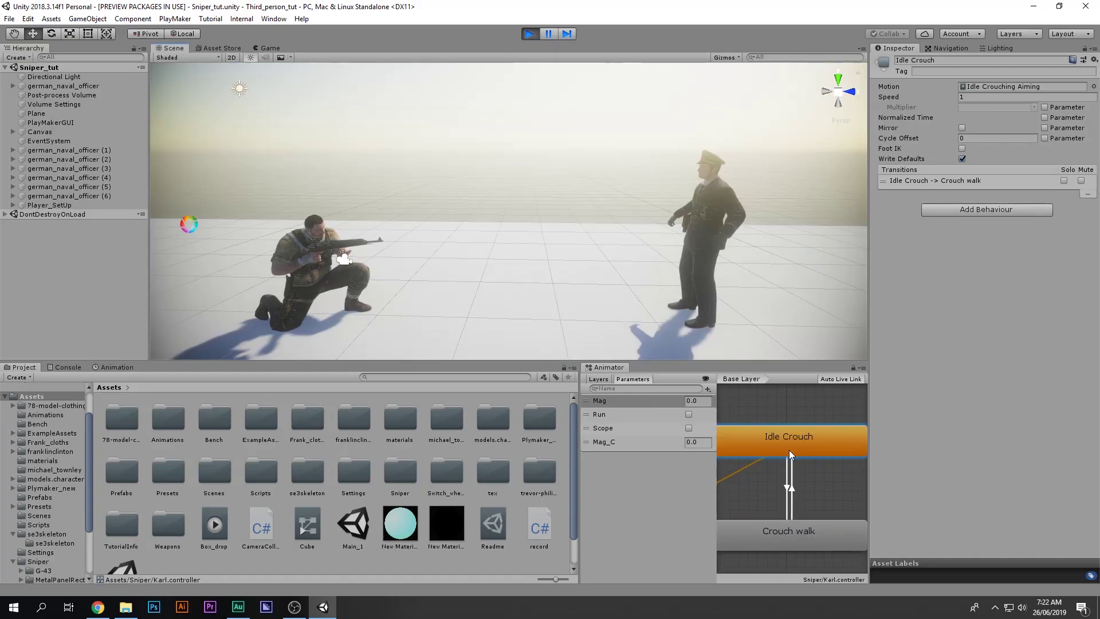
scroll(804, 439, "down", 3)
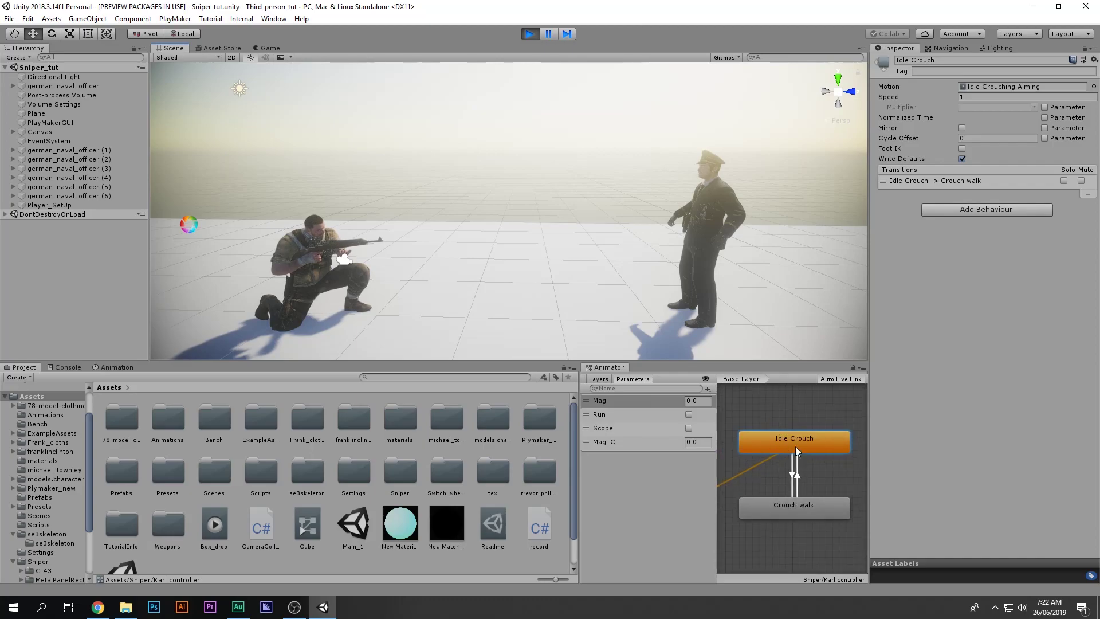
middle_click_drag(797, 453, 800, 459)
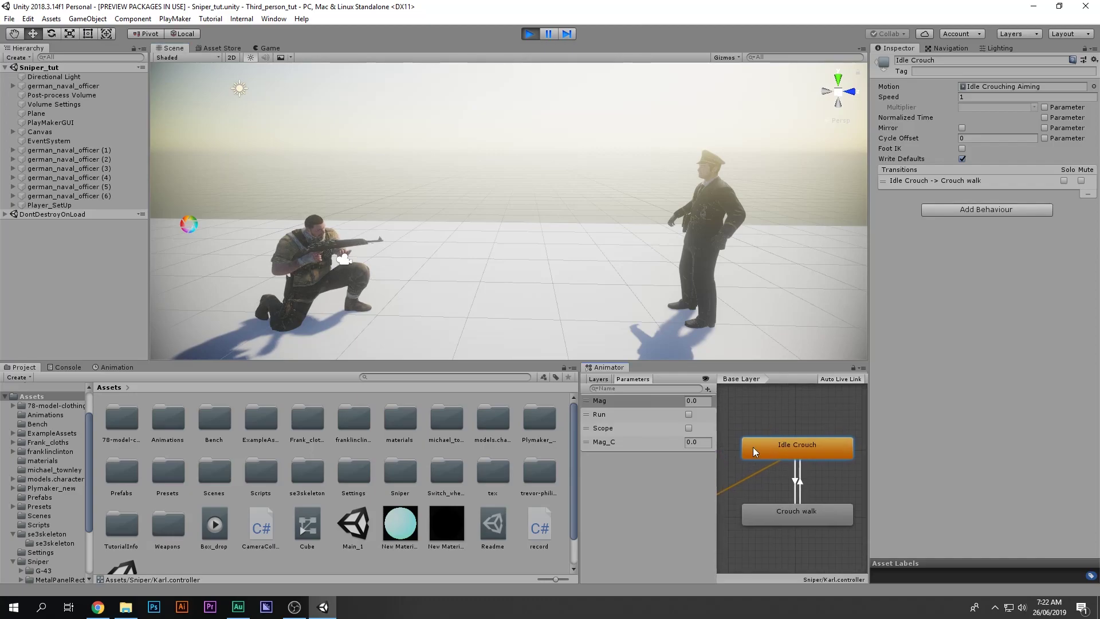
left_click(698, 442)
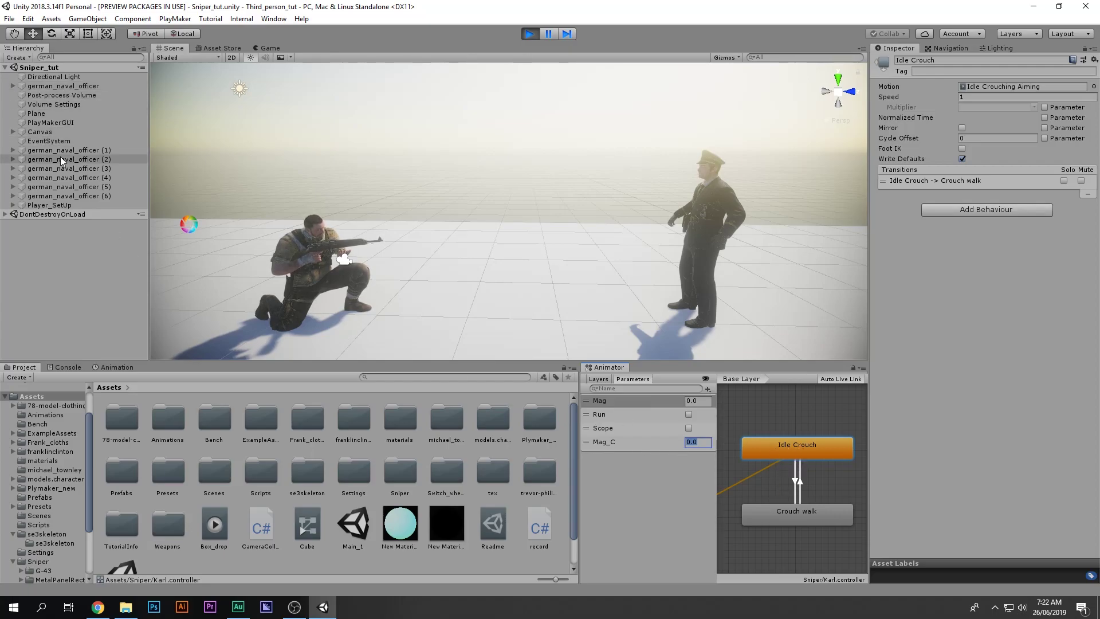
left_click(50, 205)
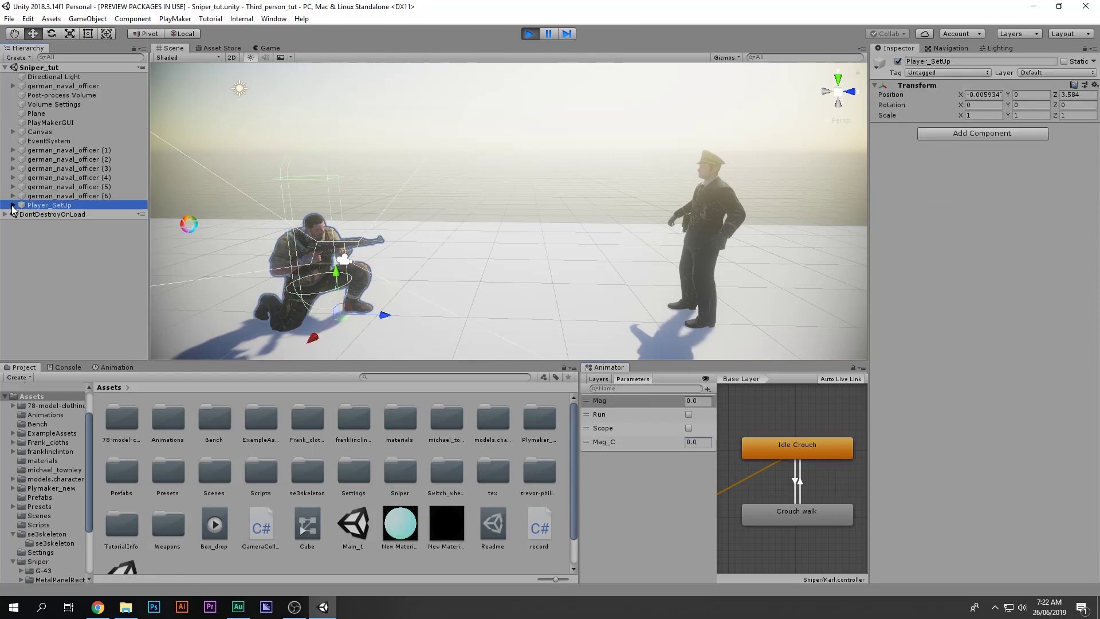
key("Right")
left_click(50, 215)
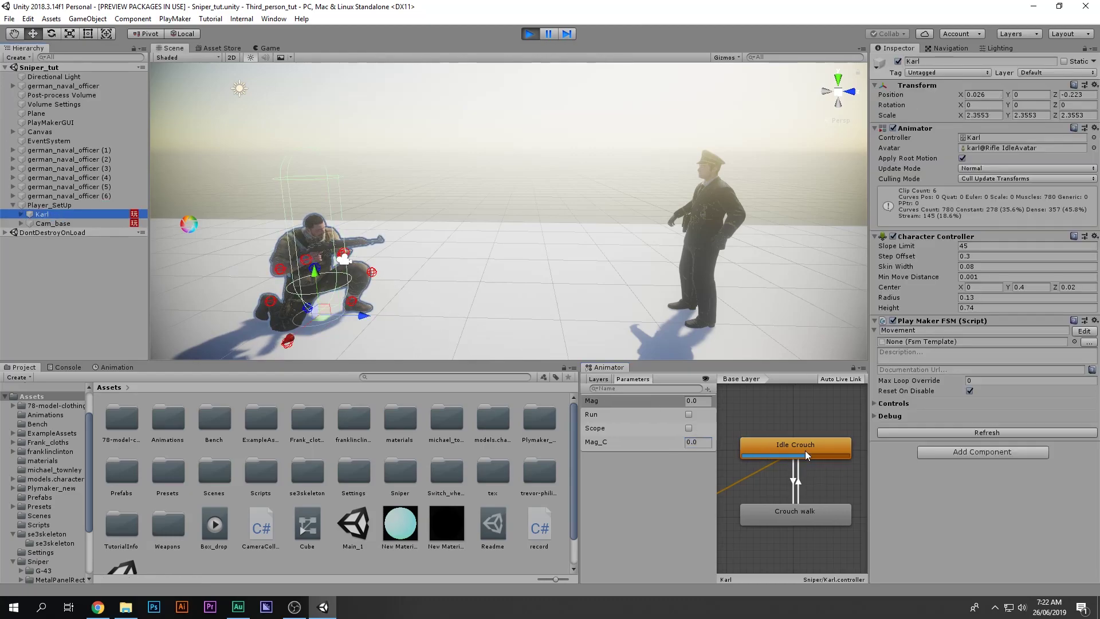
- Test the crouch transitions on the running character by setting Mag_C to 1 and back to 0, and stop the game
left_click(707, 445)
type("1")
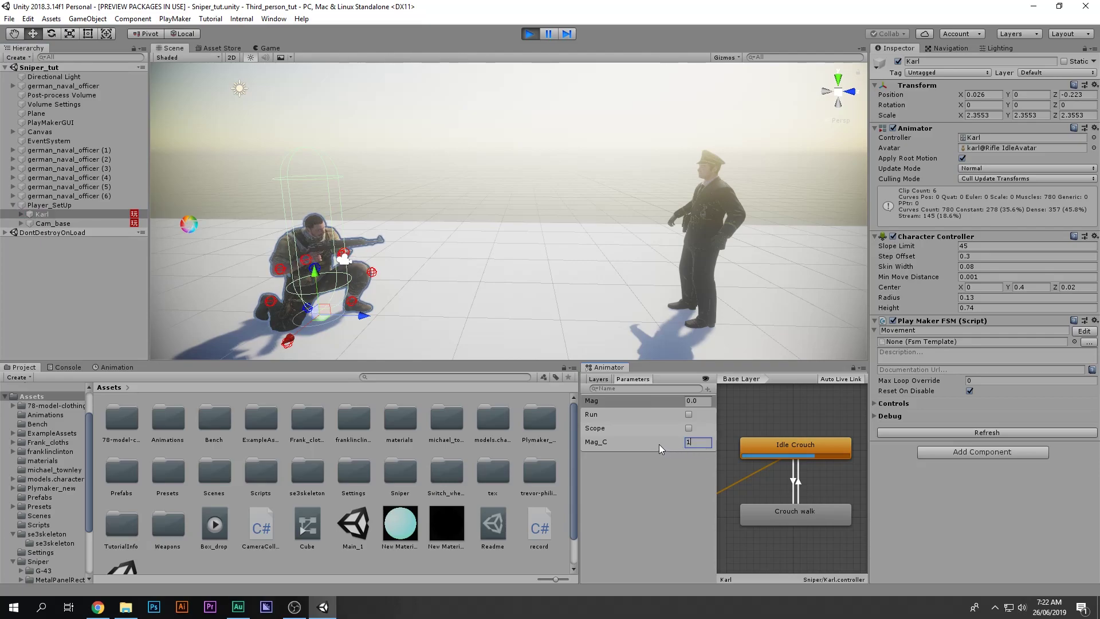
left_click_drag(699, 445, 659, 444)
type("8")
type("0")
middle_click_drag(679, 214, 475, 218)
middle_click_drag(842, 229, 344, 241)
middle_click_drag(711, 292, 709, 250)
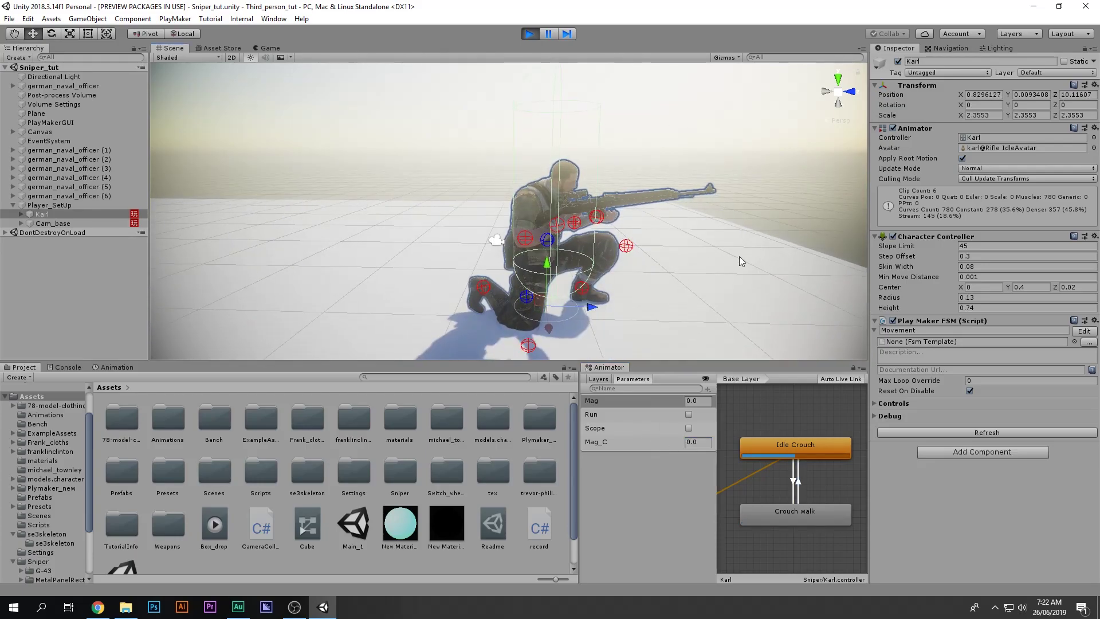
key("ctrl+p")
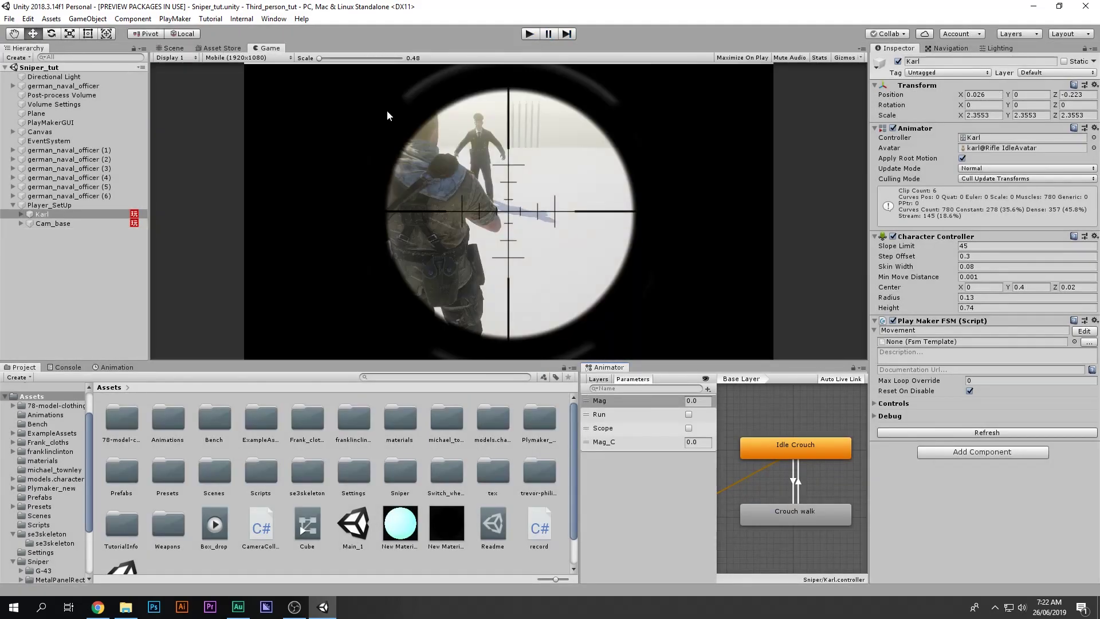
- Dock the Animator beside the Game view and disable Has Exit Time on both transitions between Idle Crouch and Crouch walk
left_click_drag(619, 367, 390, 47)
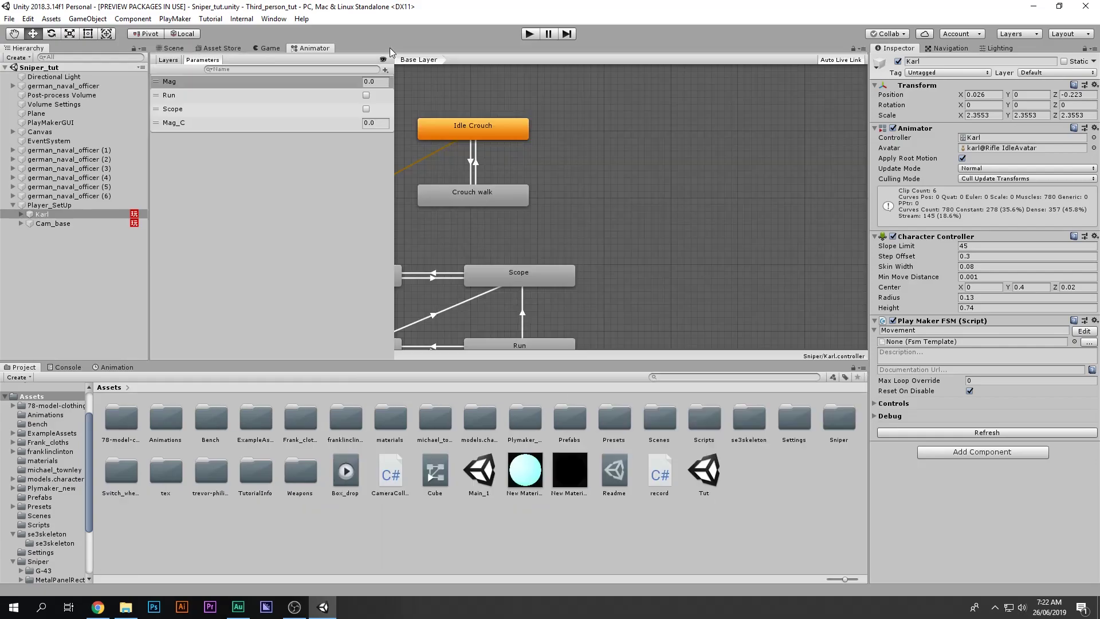
left_click(542, 164)
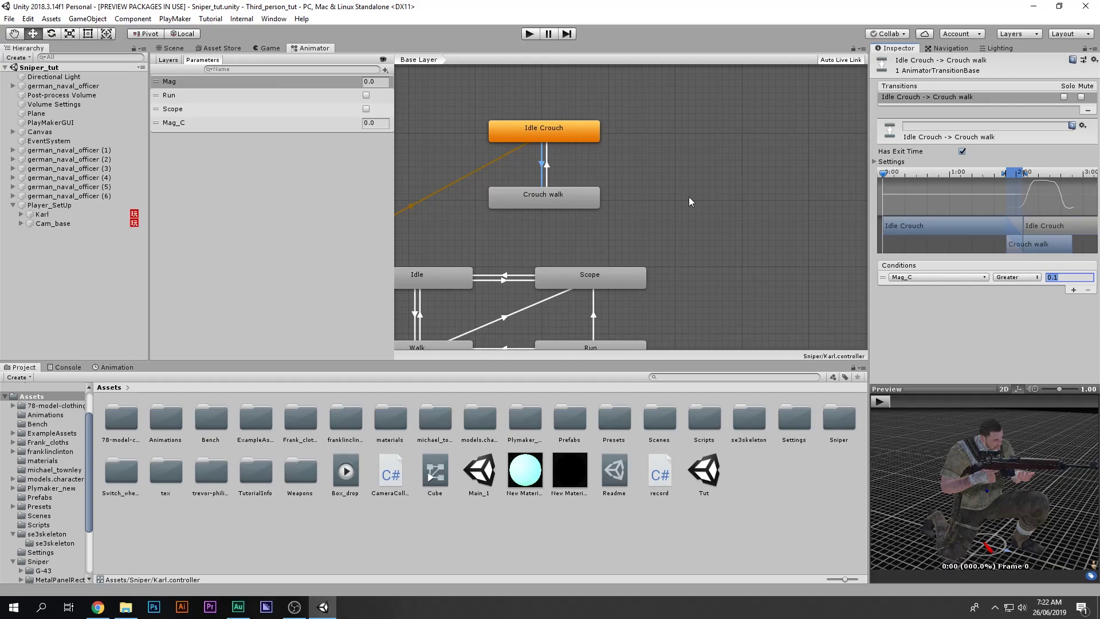
left_click(962, 151)
left_click(547, 179)
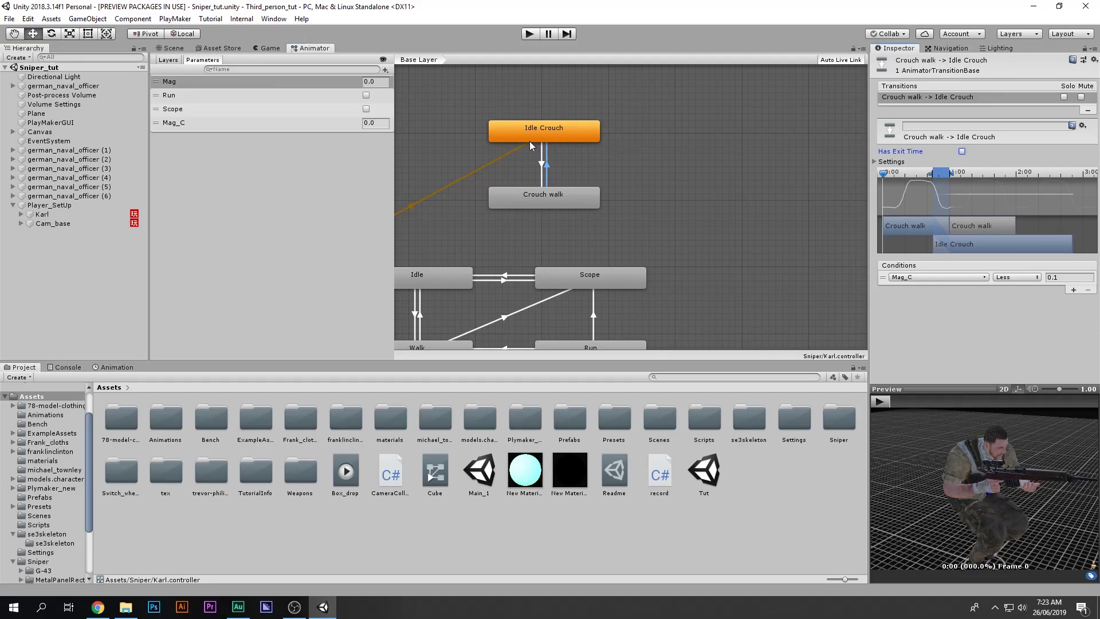
scroll(511, 158, "up", 5)
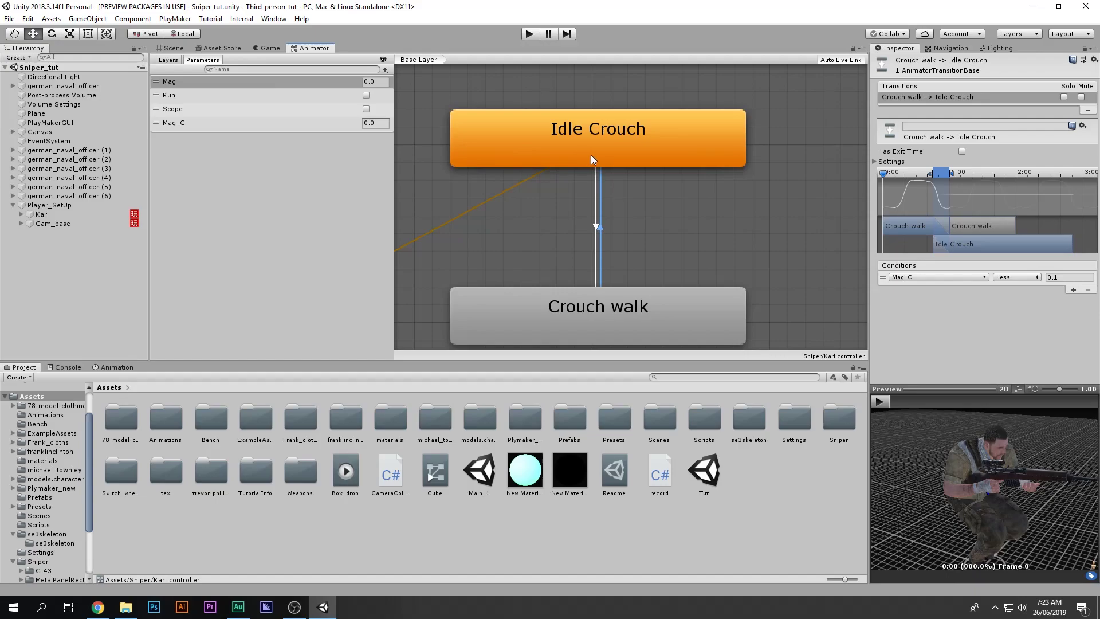
left_click(1053, 277)
scroll(531, 283, "down", 5)
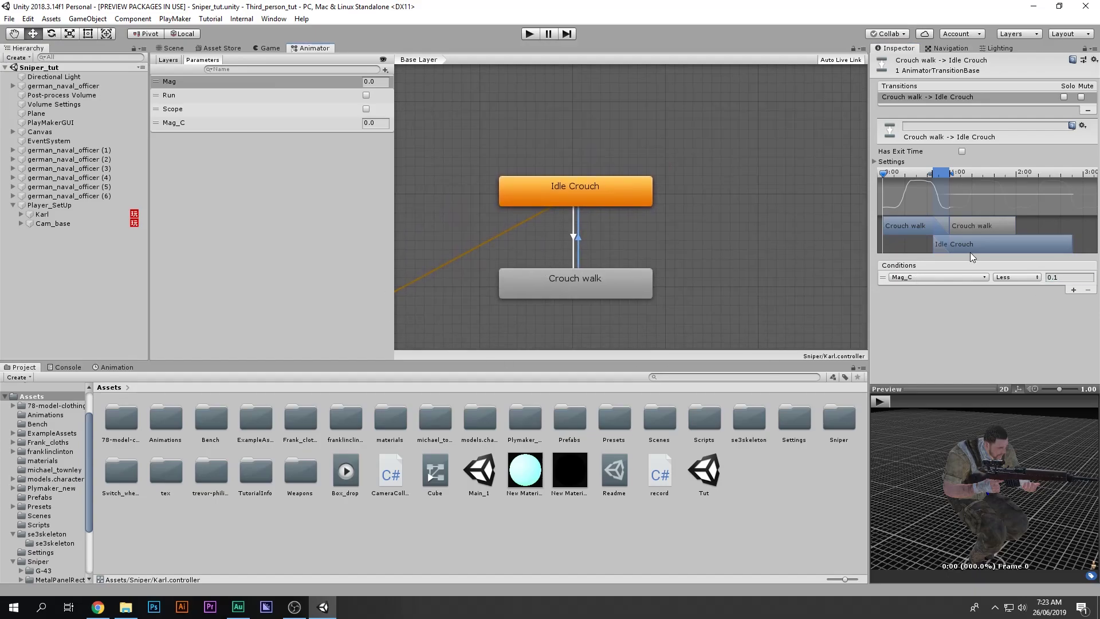
left_click(1052, 278)
- Set the Idle state as the layer's default state
middle_click_drag(478, 221, 594, 143)
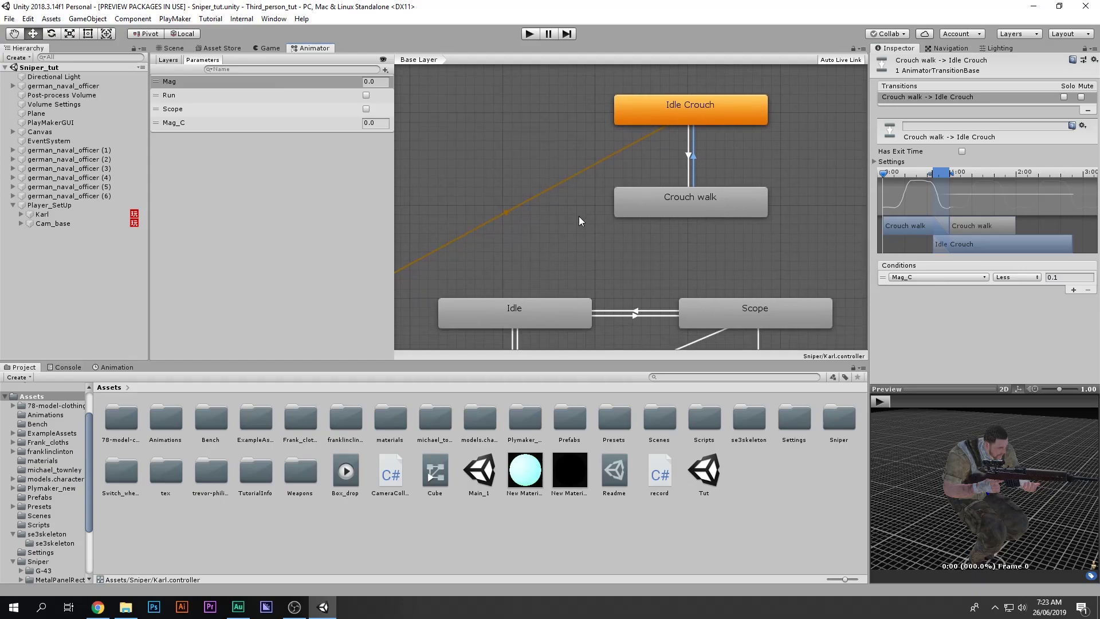
middle_click_drag(578, 219, 597, 169)
scroll(597, 175, "down", 3)
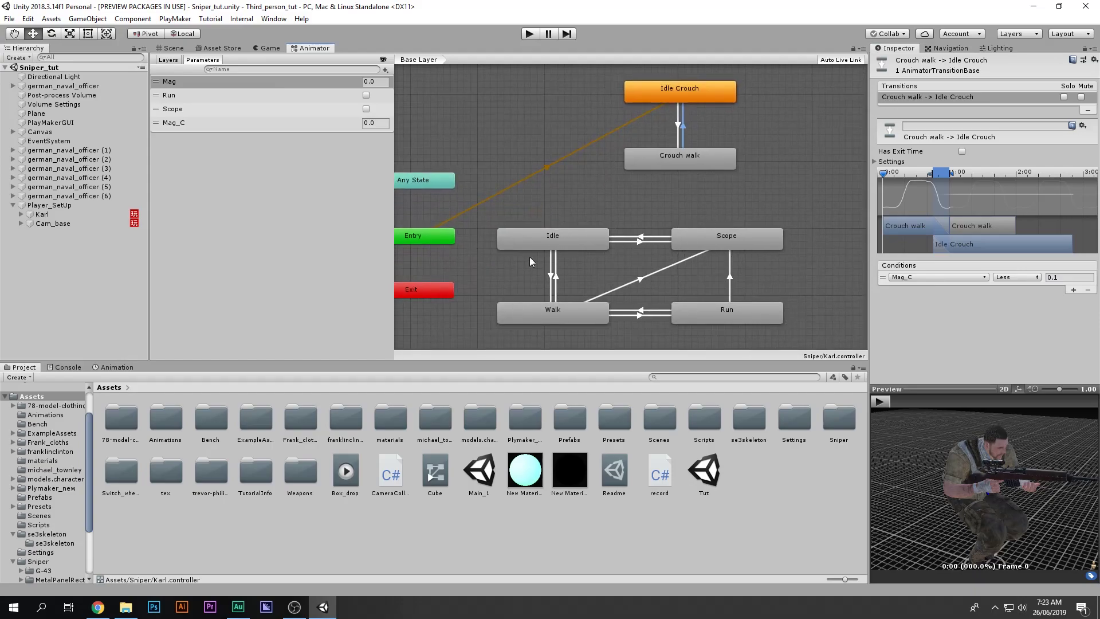
right_click(559, 239)
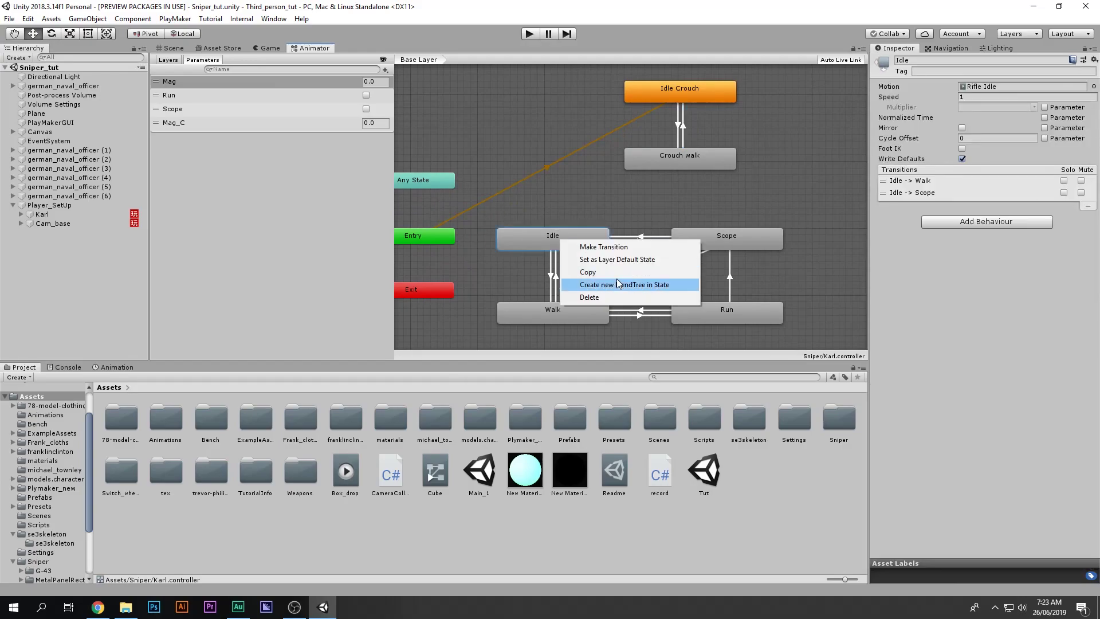
left_click(579, 259)
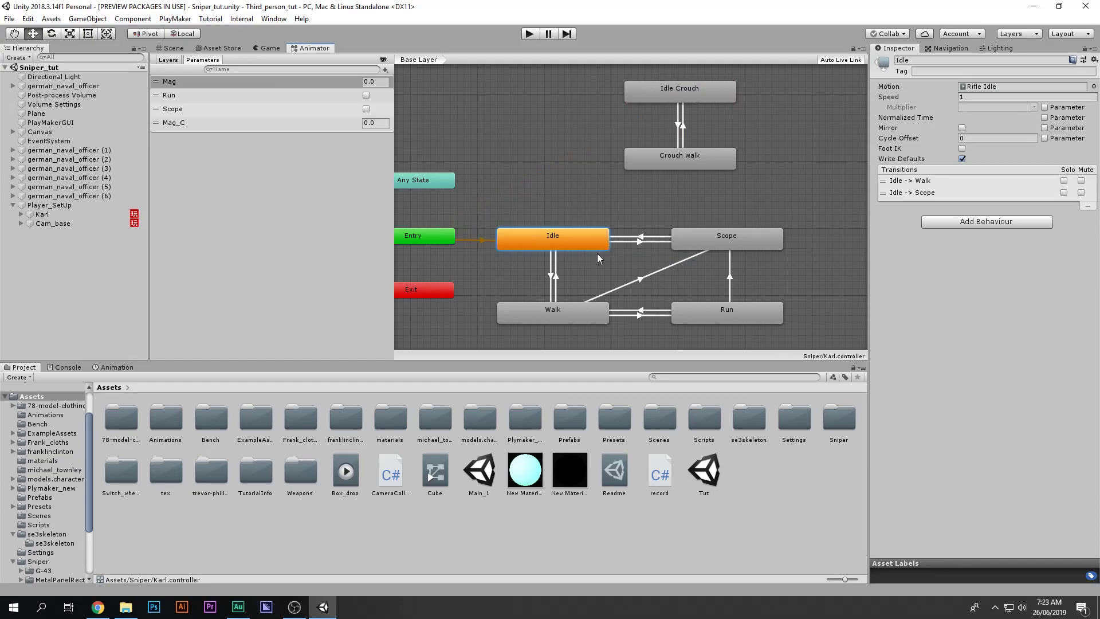
- Create a transition from Idle to Idle Crouch and arrange Idle Crouch and Crouch walk side by side above the Scope state
right_click(562, 239)
left_click(573, 245)
left_click(654, 97)
left_click_drag(714, 156, 816, 89)
left_click_drag(589, 91, 795, 168)
left_click(528, 255)
- Create transitions from Walk and from Run to the Idle Crouch state
right_click(550, 314)
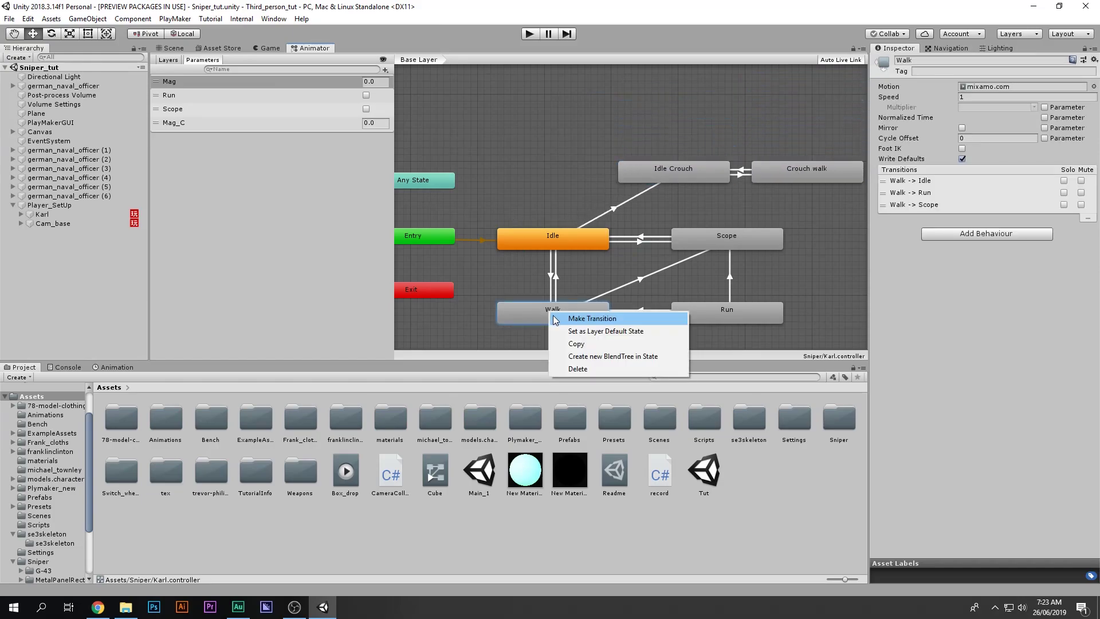
left_click(592, 319)
left_click(658, 175)
right_click(733, 319)
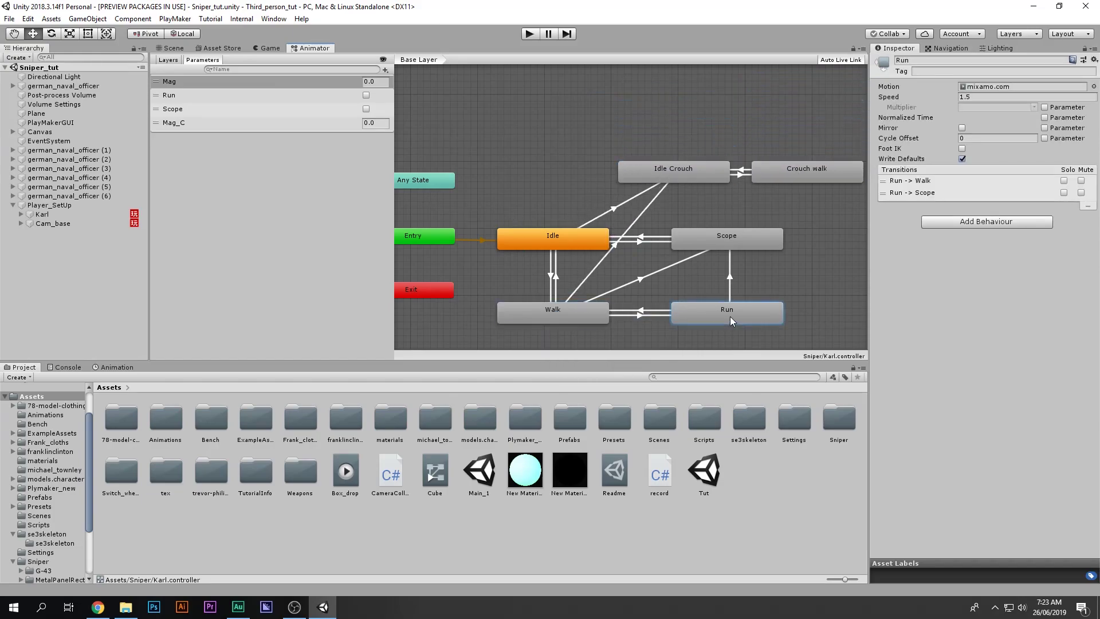
left_click(739, 324)
left_click(659, 170)
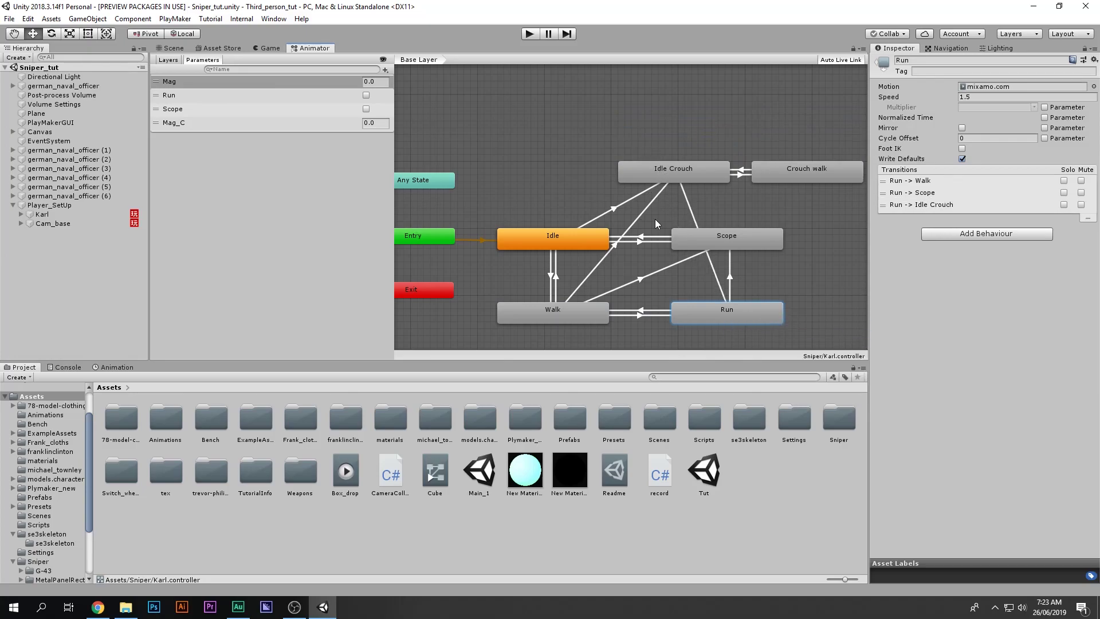
- Add a bool parameter named Crouch to the animator controller and switch its default value on
left_click(385, 69)
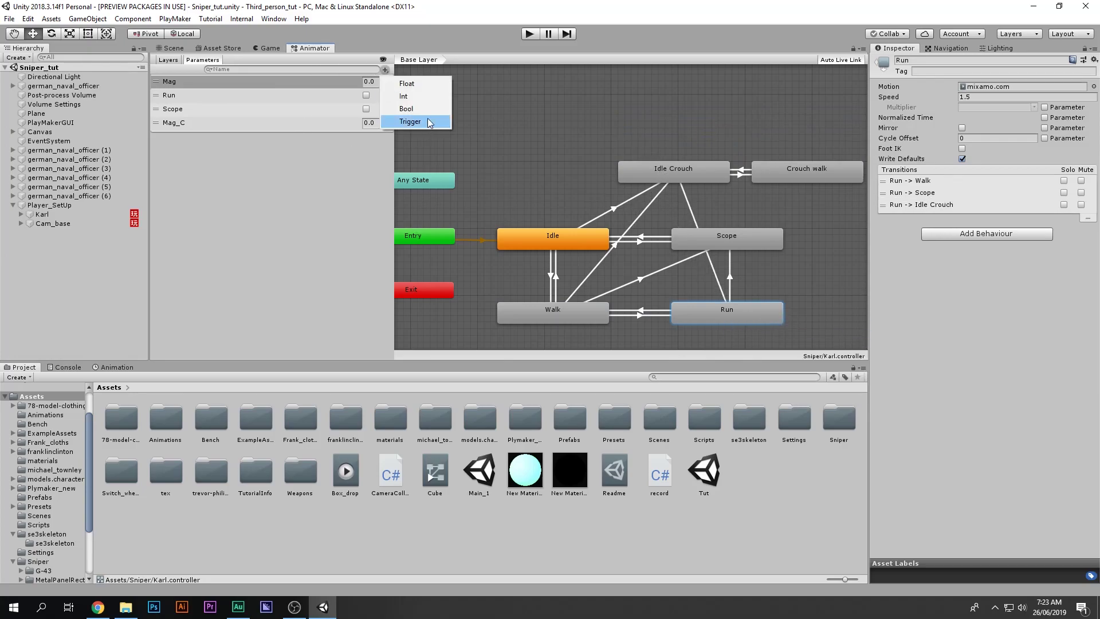
left_click(442, 109)
type("C")
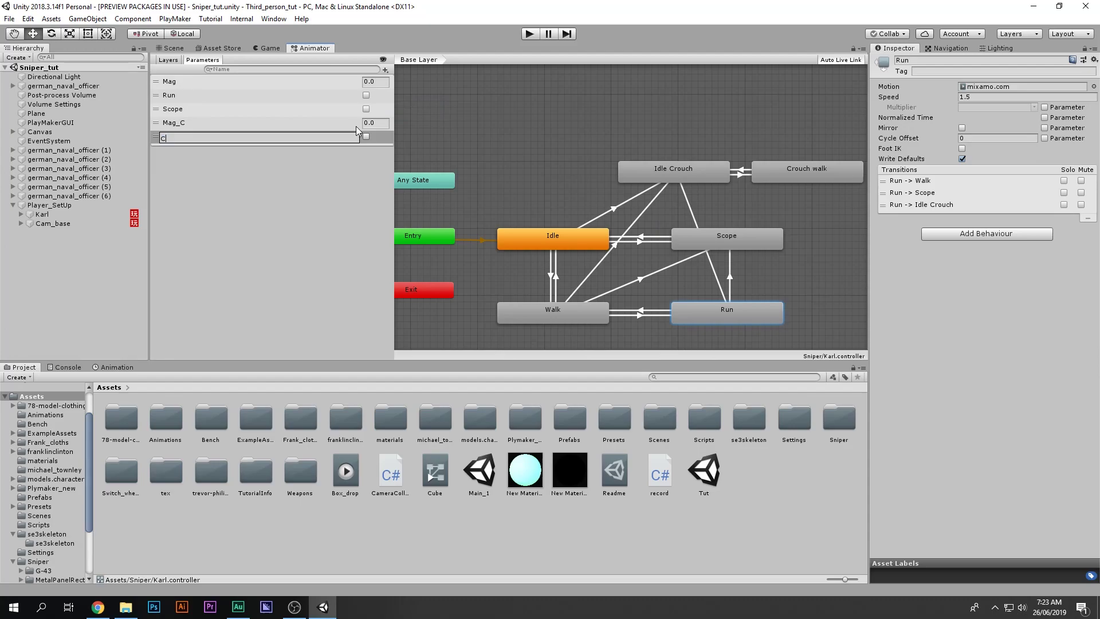
type("h")
key("Return")
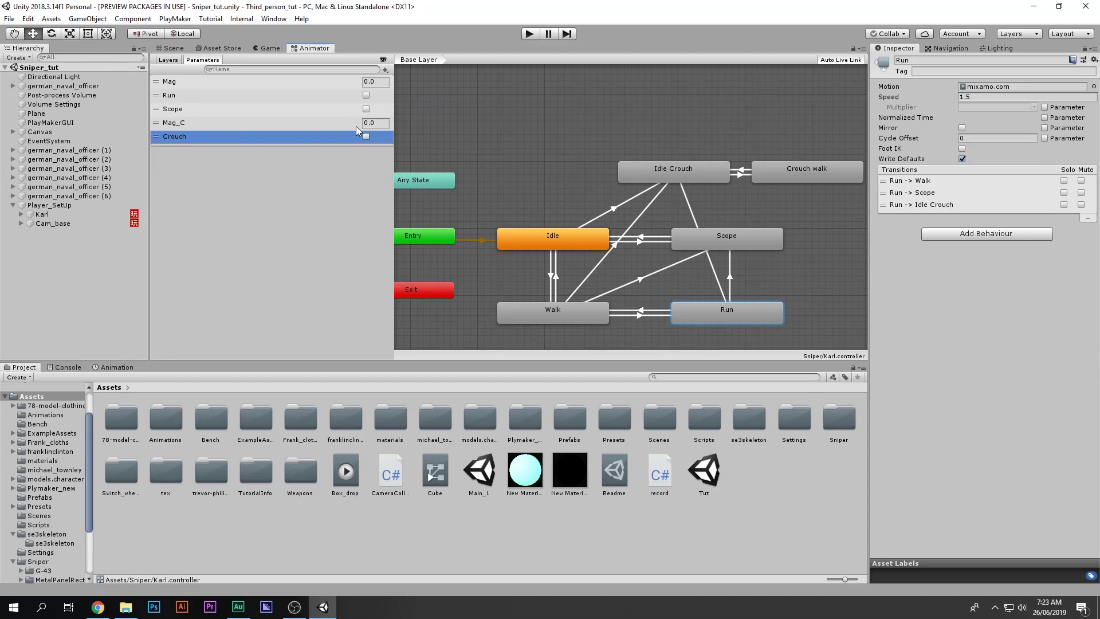
left_click(366, 136)
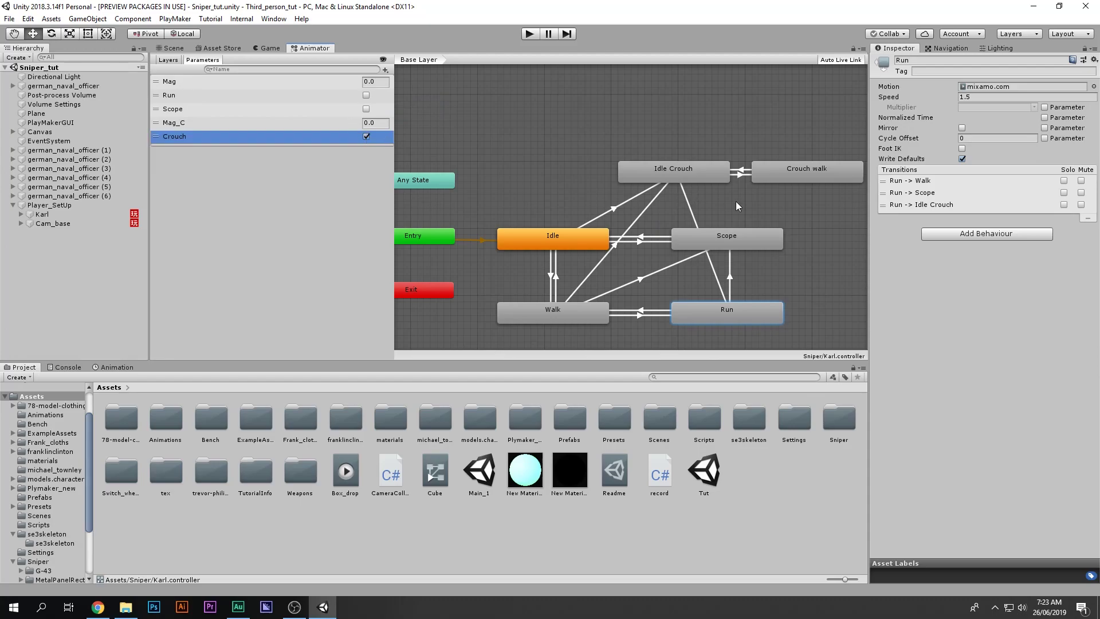
- Switch off the Crouch parameter's default, and give the Idle to Idle Crouch transition no exit time and the condition Crouch true
left_click(366, 136)
left_click(630, 199)
left_click(962, 151)
left_click(1073, 289)
left_click(940, 277)
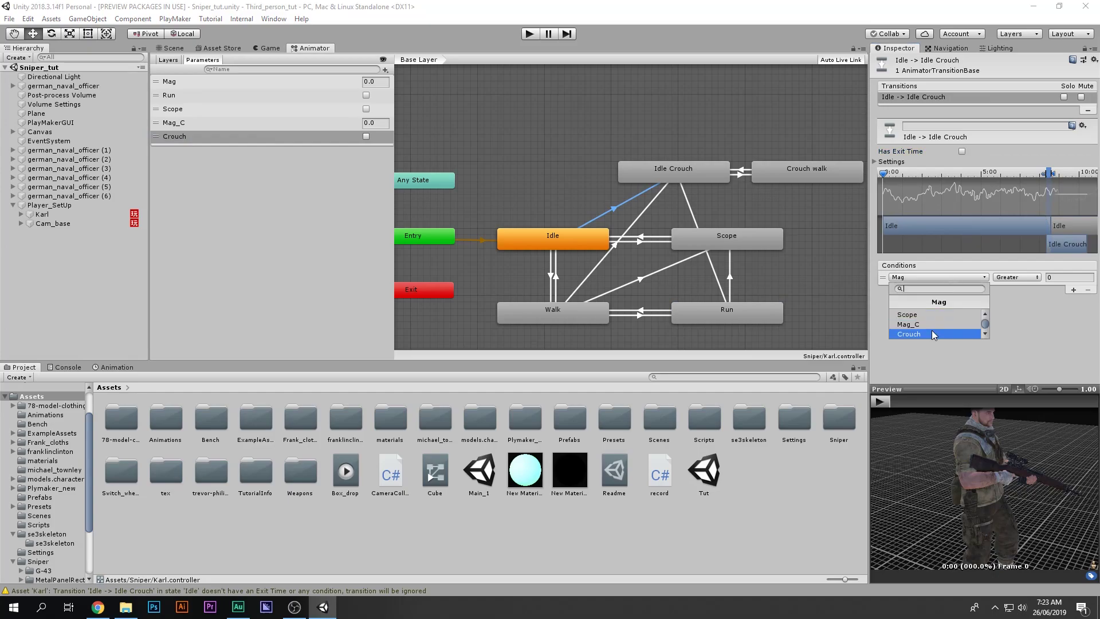
left_click(909, 333)
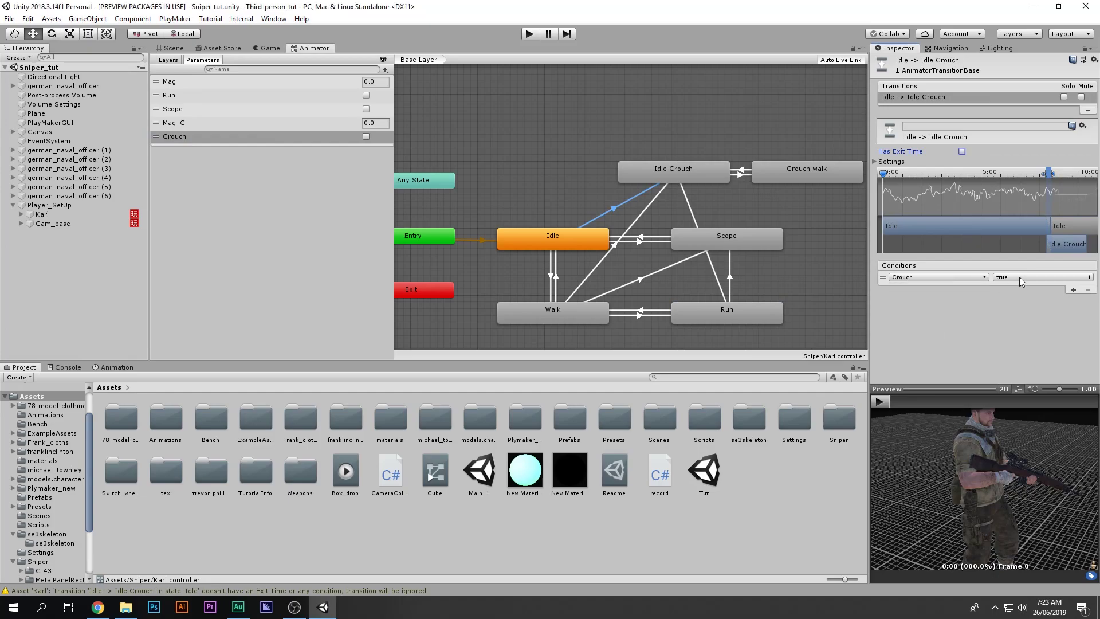
- Disable exit time on the Walk to Idle Crouch transition and add the condition Crouch true
left_click(612, 256)
left_click(961, 151)
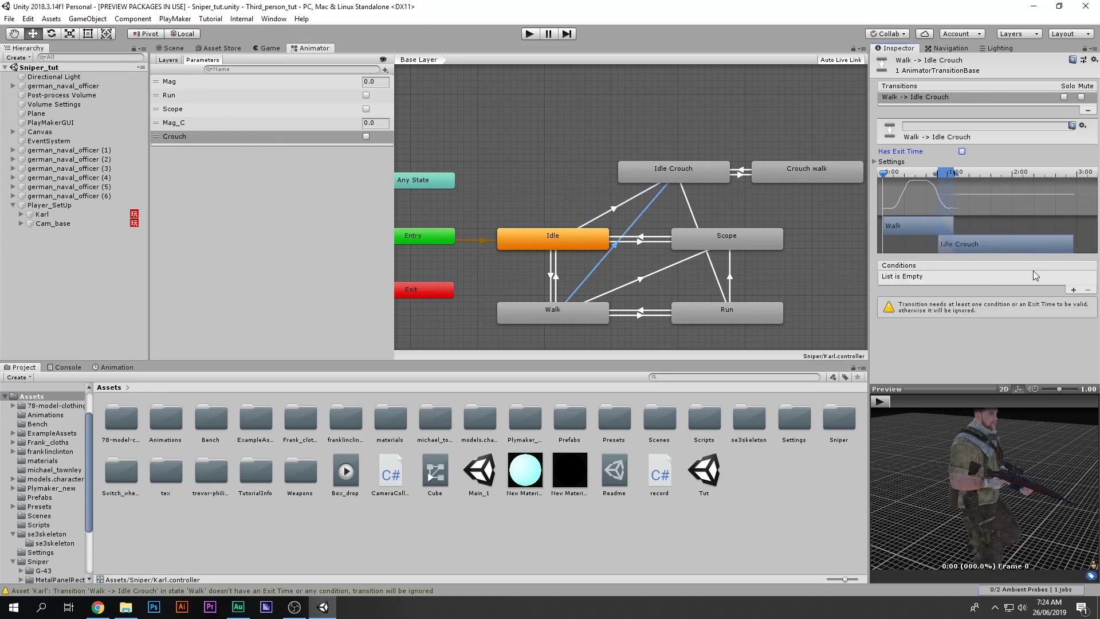
left_click(1073, 290)
left_click(919, 277)
left_click(916, 333)
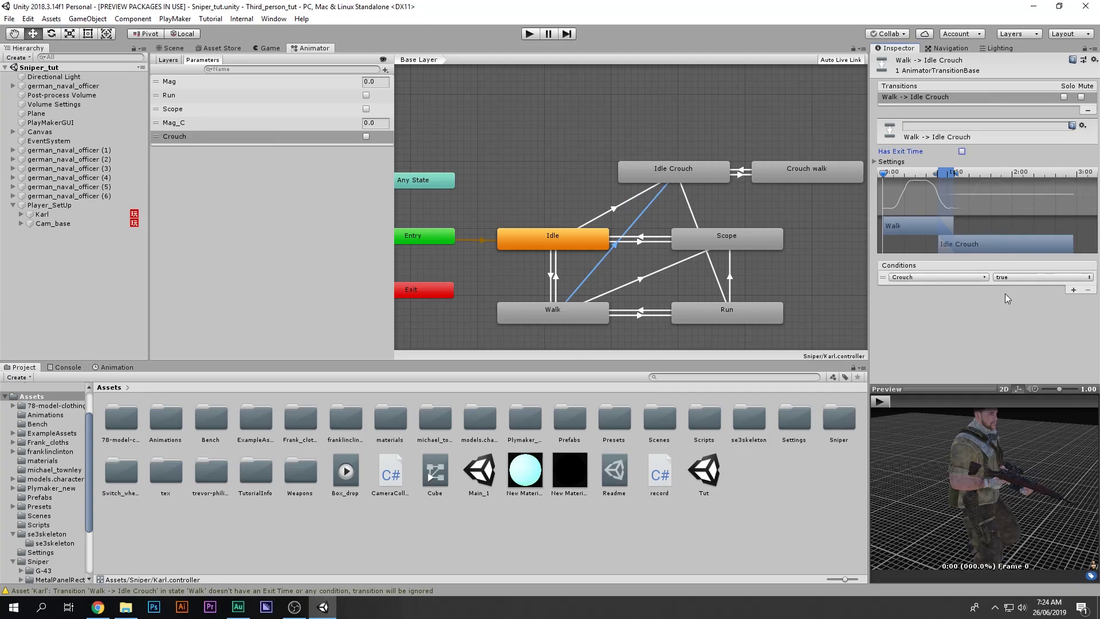
- Add the condition Crouch true to the Run to Idle Crouch transition and disable its exit time
left_click(709, 260)
left_click(1073, 289)
left_click(939, 276)
left_click(910, 334)
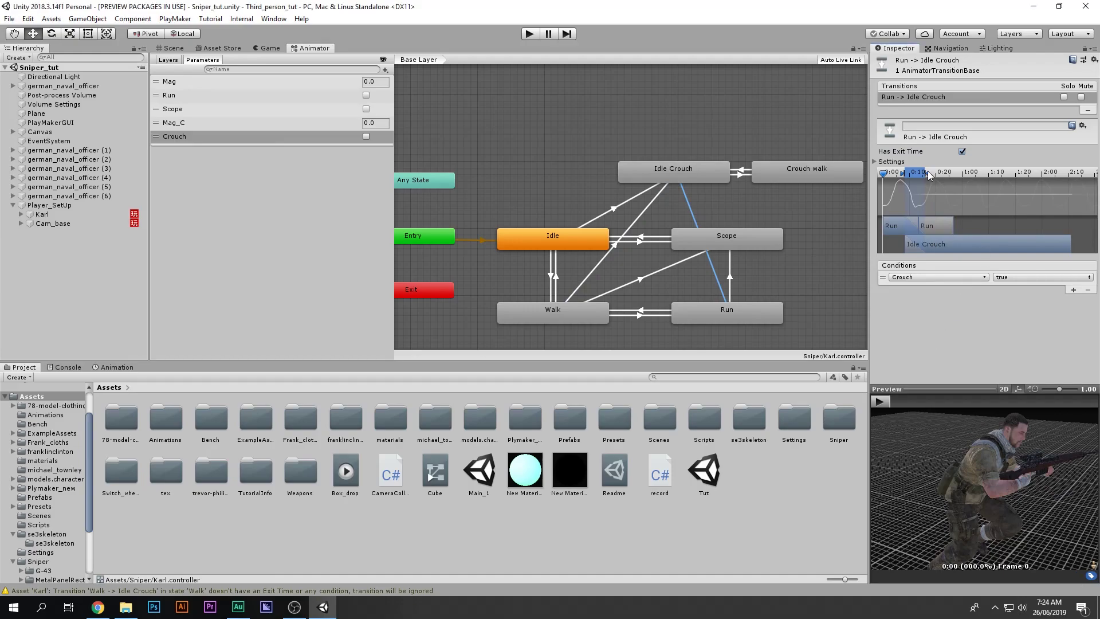
left_click(962, 151)
left_click(635, 213)
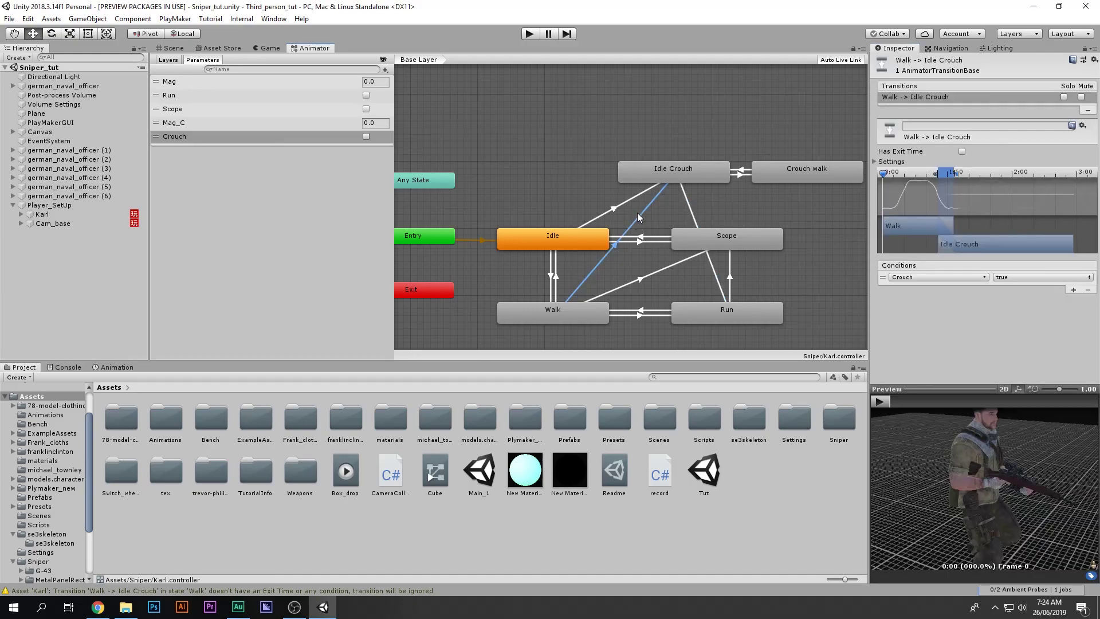
- Create a return transition from the Idle Crouch state to the Idle state
left_click(672, 173)
right_click(673, 173)
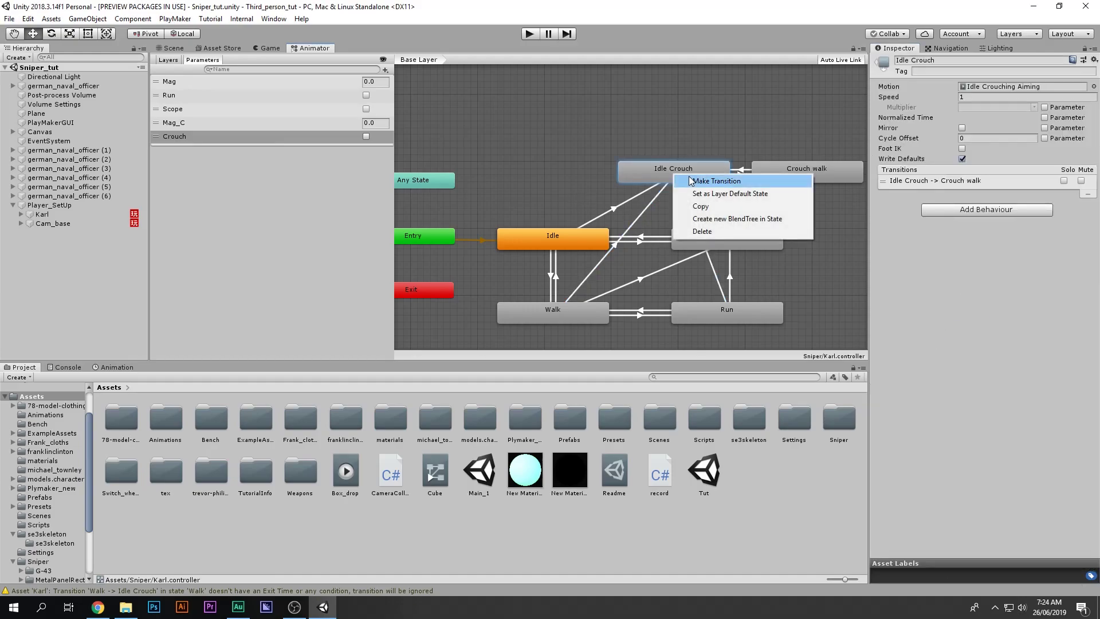
left_click(693, 180)
left_click(575, 235)
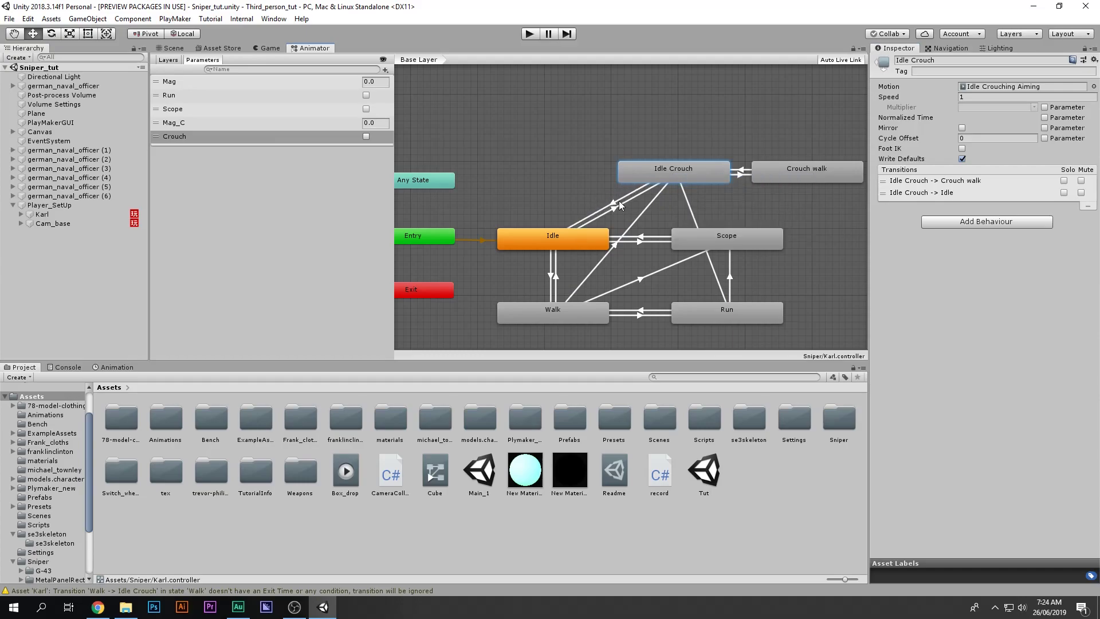
- Disable exit time on the Idle Crouch to Idle transition and add the condition Crouch false
left_click(619, 200)
left_click(961, 151)
left_click(1073, 290)
left_click(970, 277)
left_click(917, 334)
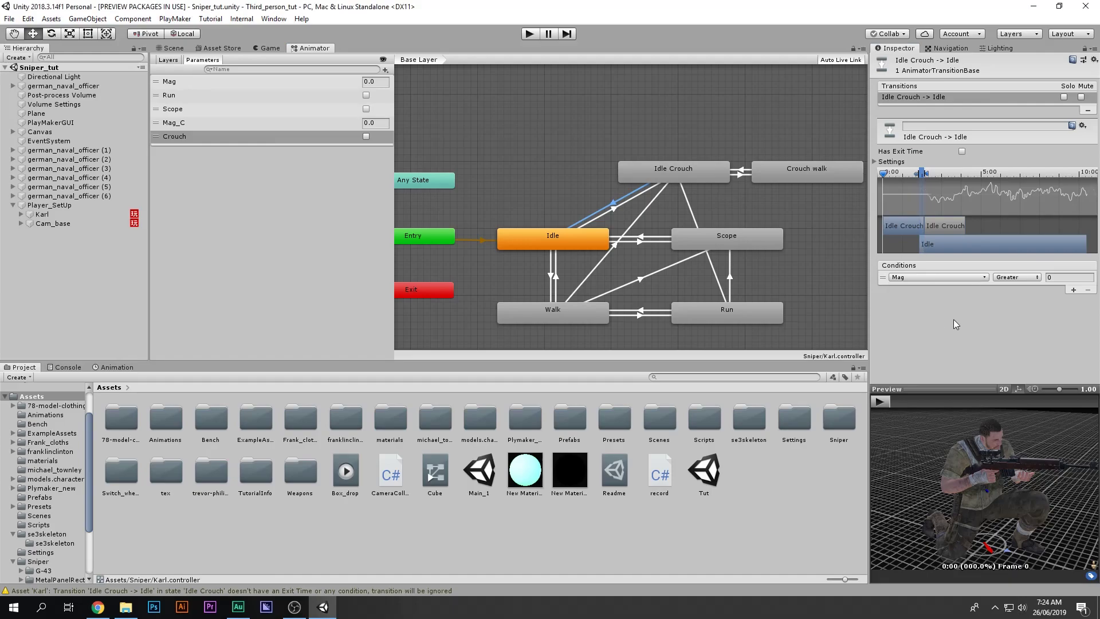
left_click(1016, 278)
left_click(1019, 304)
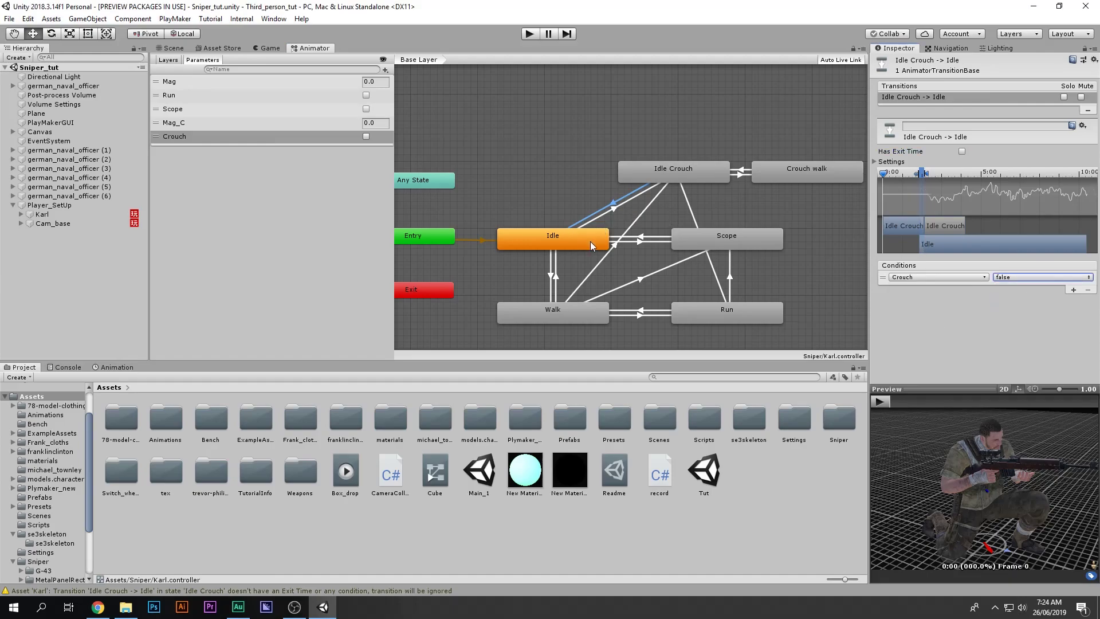
- Dock the Animator graph beside the project assets, widened to show all states, and run the game with the Scene view framing the sniper
left_click_drag(321, 48, 744, 429)
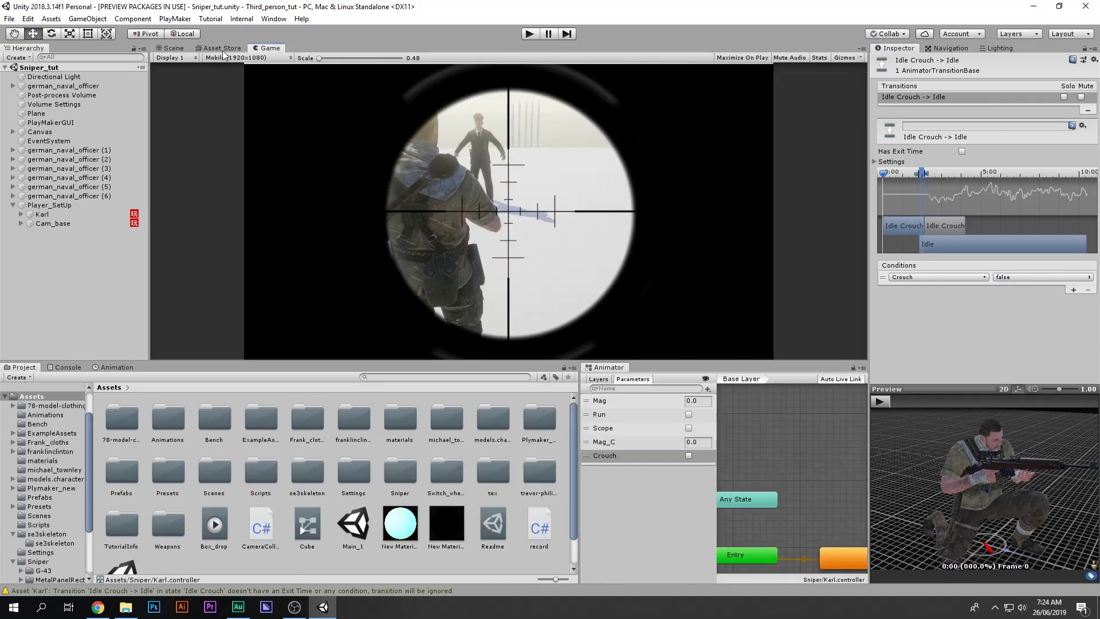
left_click(181, 49)
left_click(528, 34)
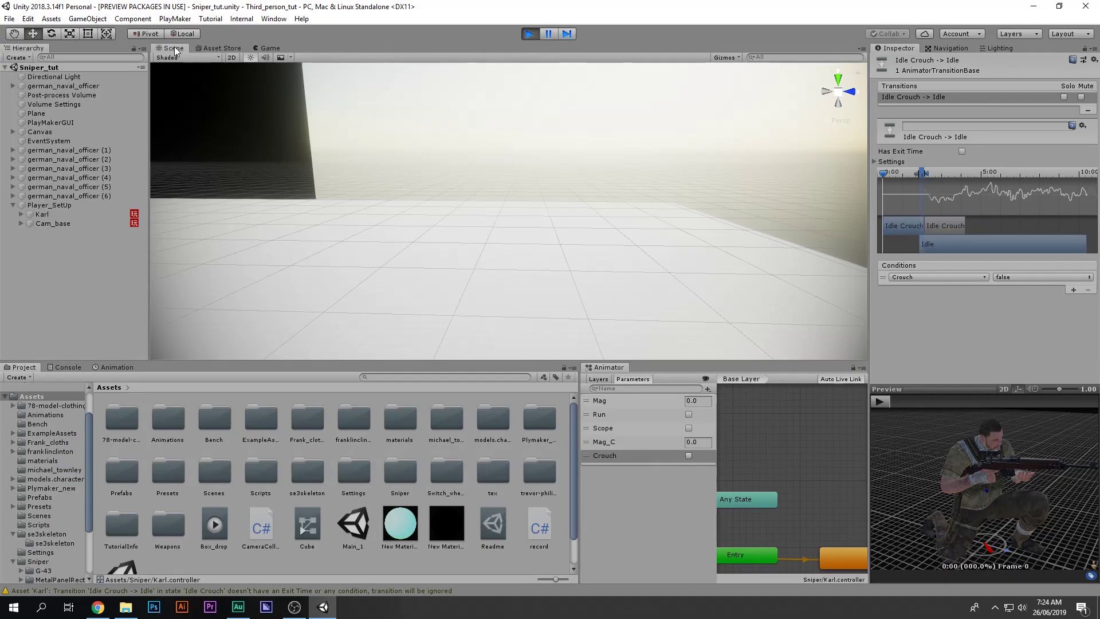
middle_click_drag(661, 246, 801, 252)
scroll(523, 255, "down", 3)
scroll(571, 265, "up", 4)
middle_click_drag(523, 256, 579, 258)
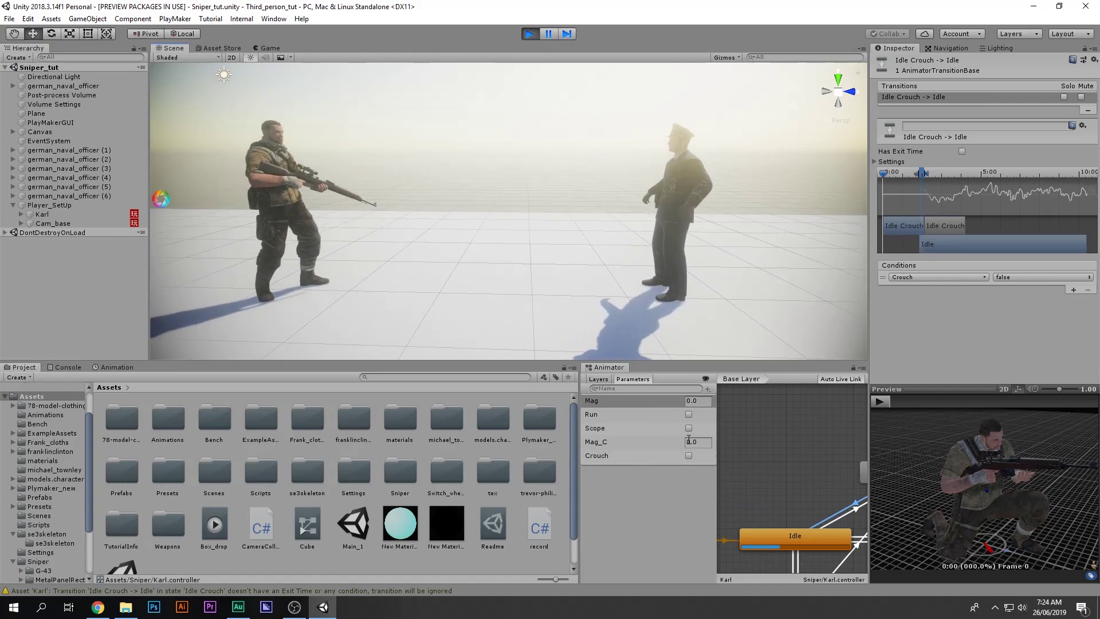
scroll(752, 452, "down", 5)
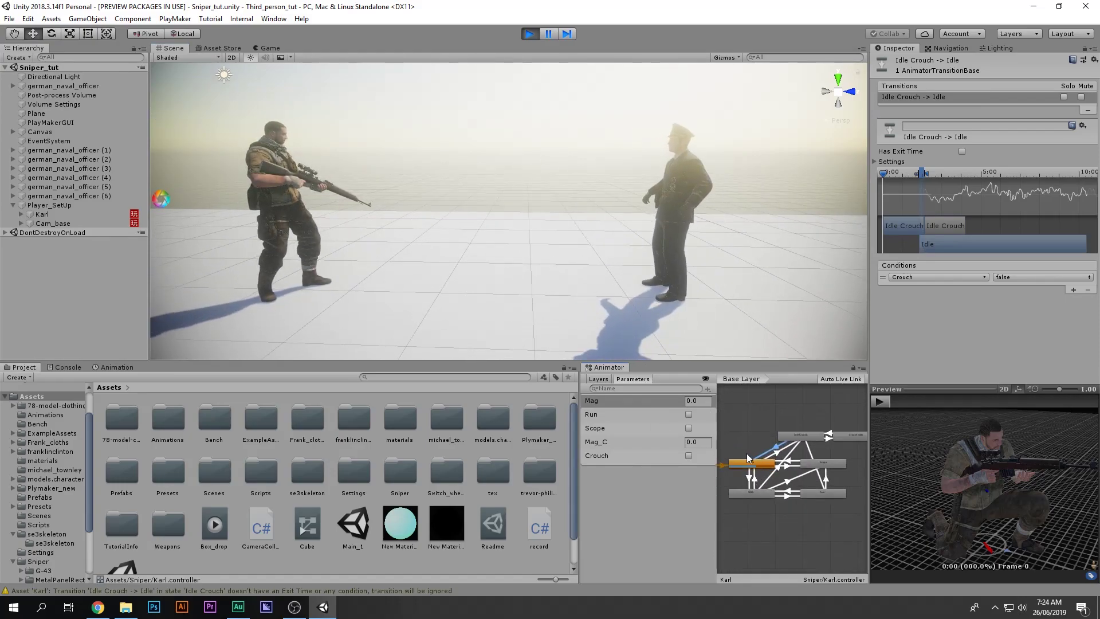
left_click_drag(579, 481, 349, 485)
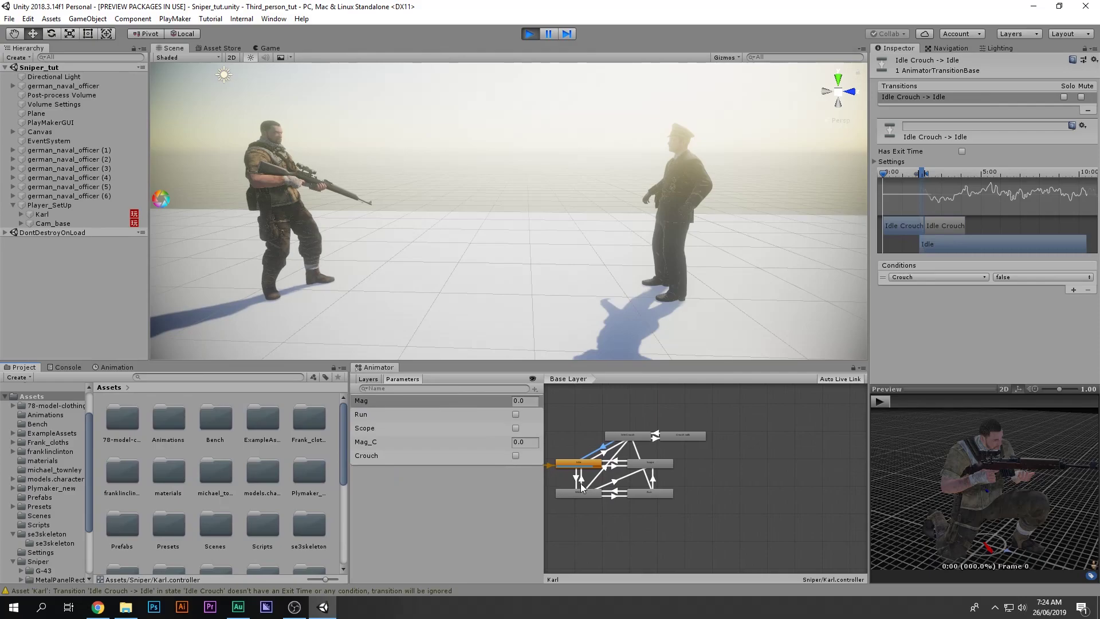
scroll(631, 493, "up", 5)
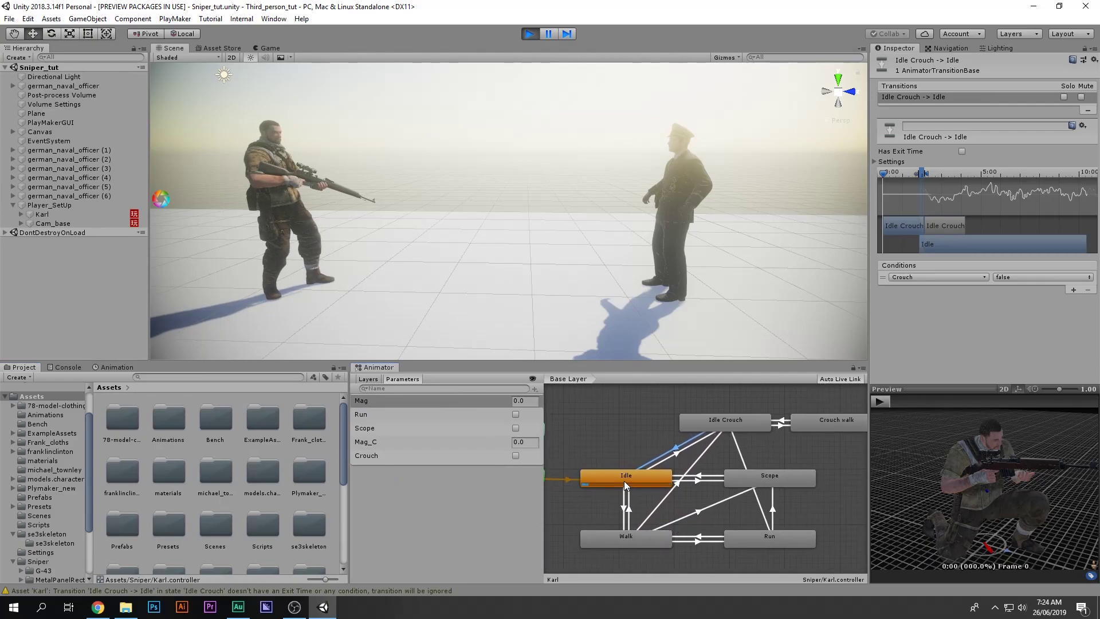
- Test the crouch states by enabling Crouch, setting Mag_C to 1 and back to 0, disabling Crouch, and stopping play mode
left_click(515, 456)
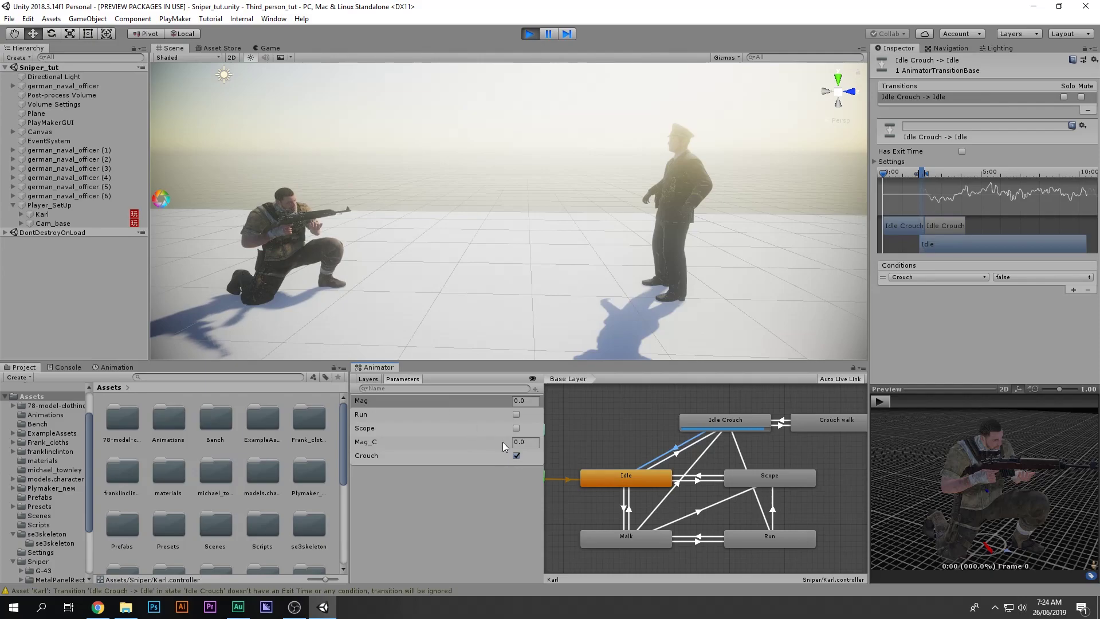
left_click(524, 442)
type("1")
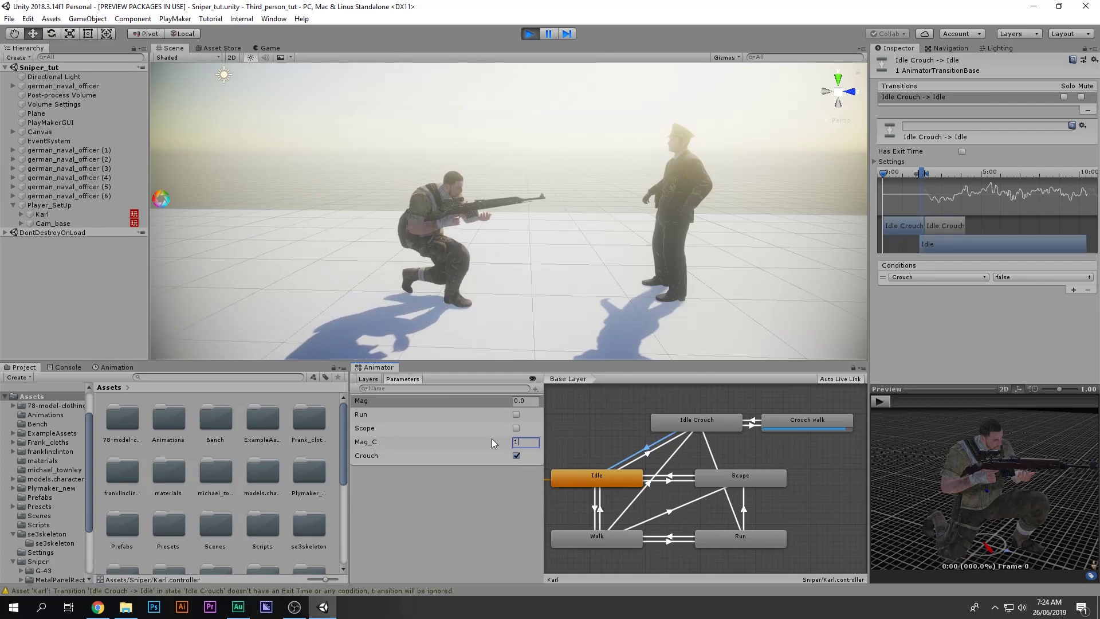
key("BackSpace")
type("0")
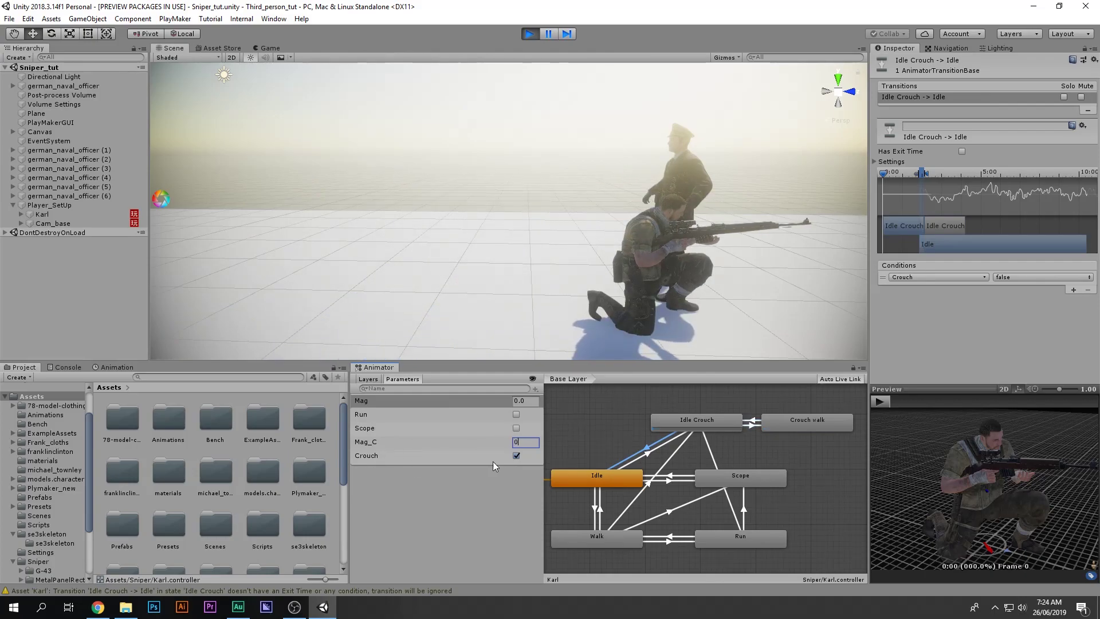
left_click(516, 455)
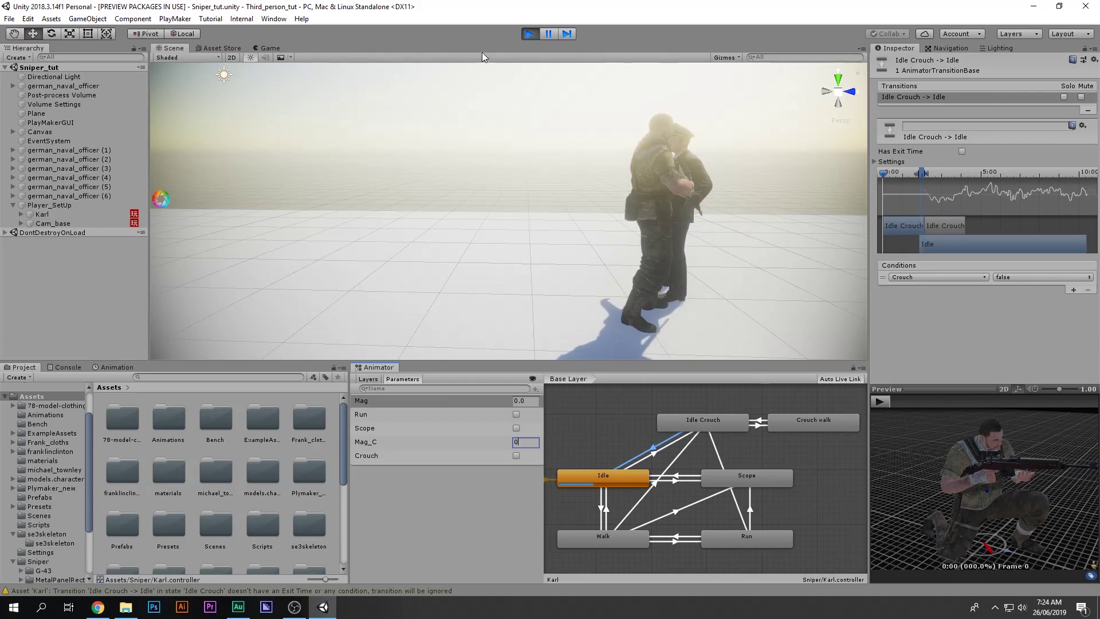
left_click(530, 33)
key("ctrl+p")
- Dock the Animator back with the Scene and Game views and narrow its parameter list to enlarge the state graph
left_click_drag(379, 366, 355, 61)
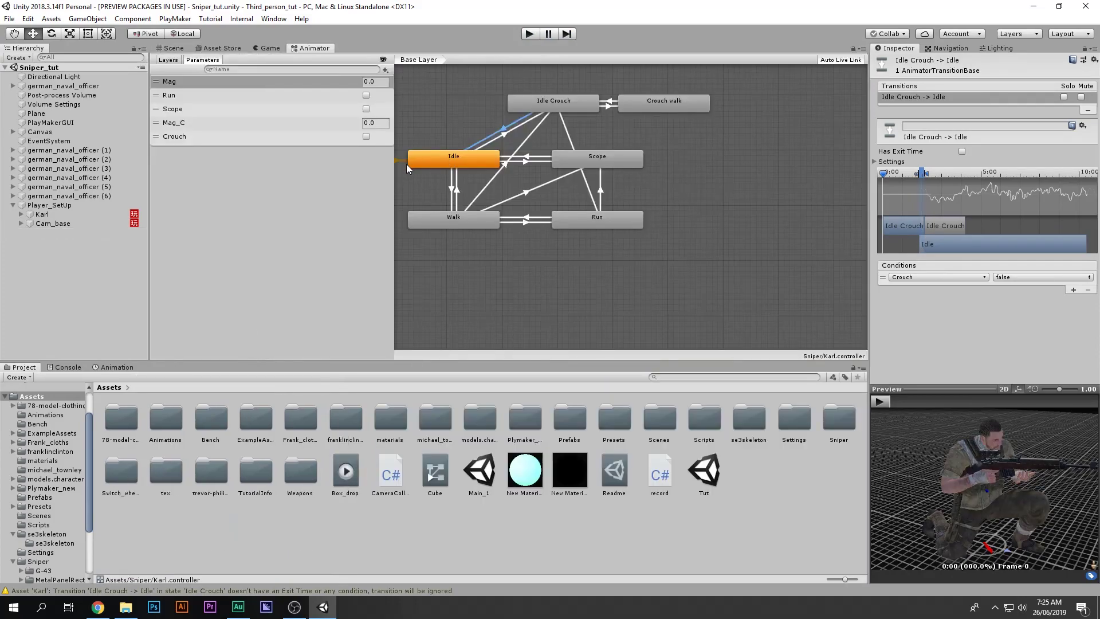
left_click_drag(394, 165, 328, 172)
scroll(501, 175, "up", 4)
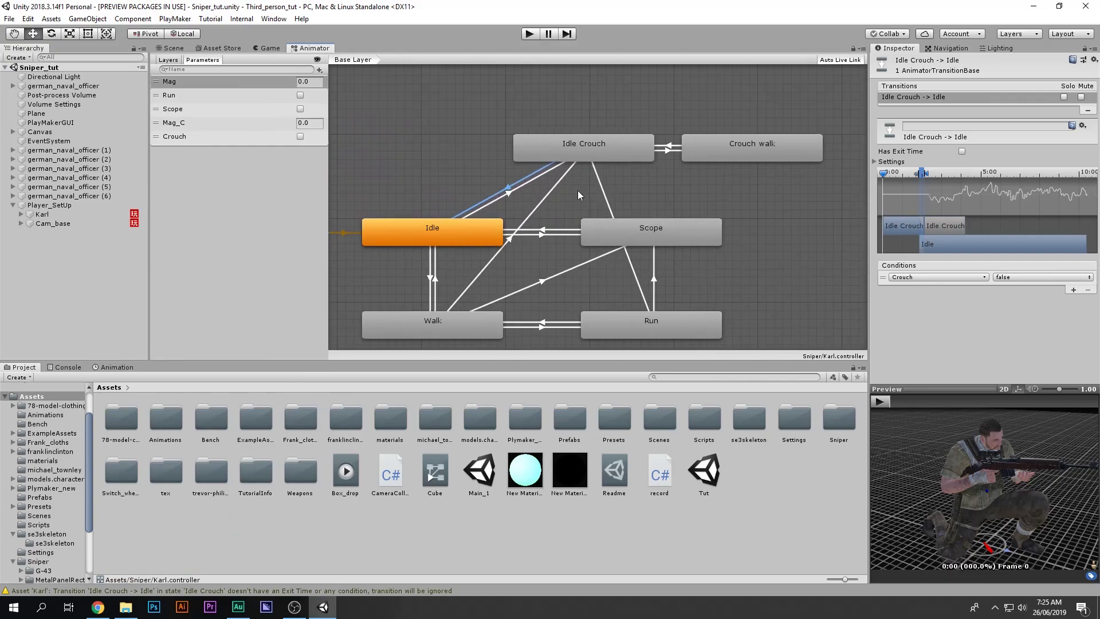
- Select the Karl object under Player_SetUp, widen the project folder tree and clear the console messages
left_click(64, 206)
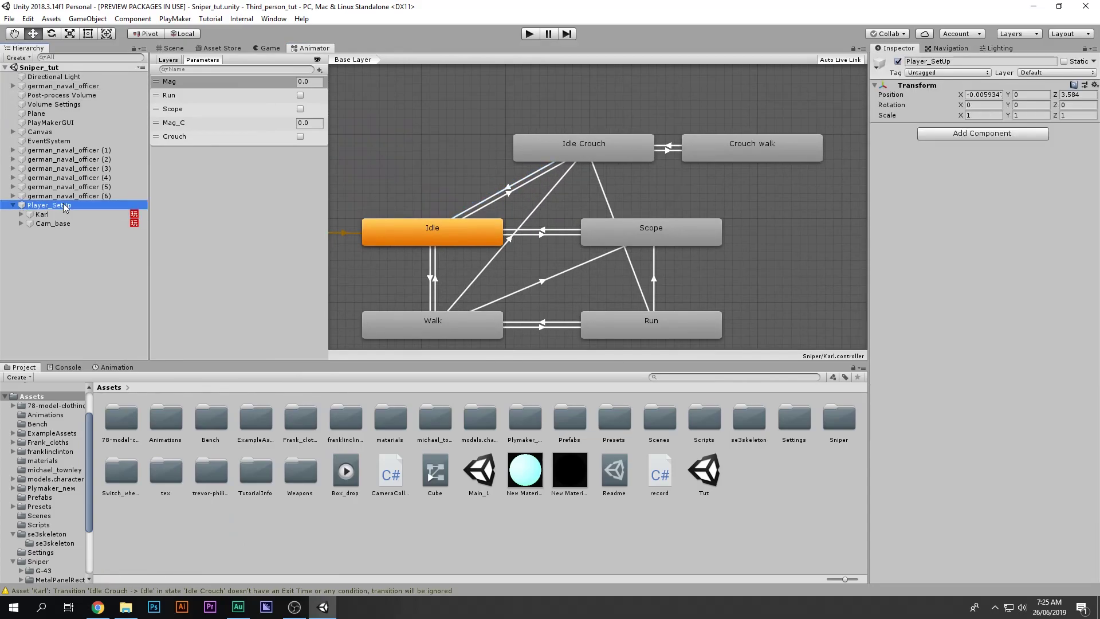
left_click(64, 214)
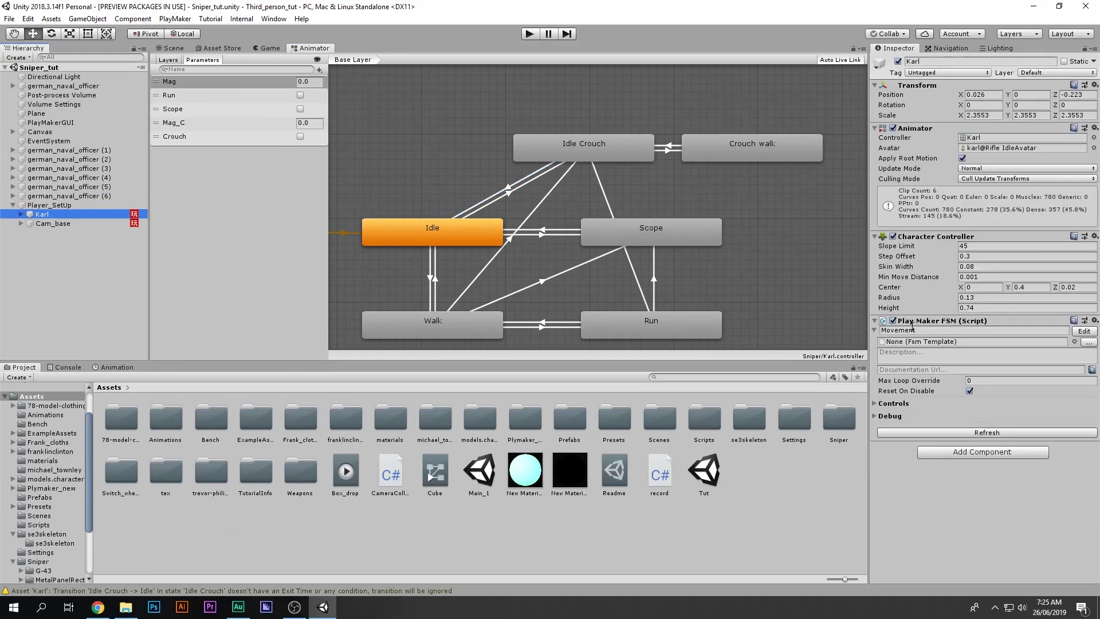
left_click_drag(94, 449, 139, 444)
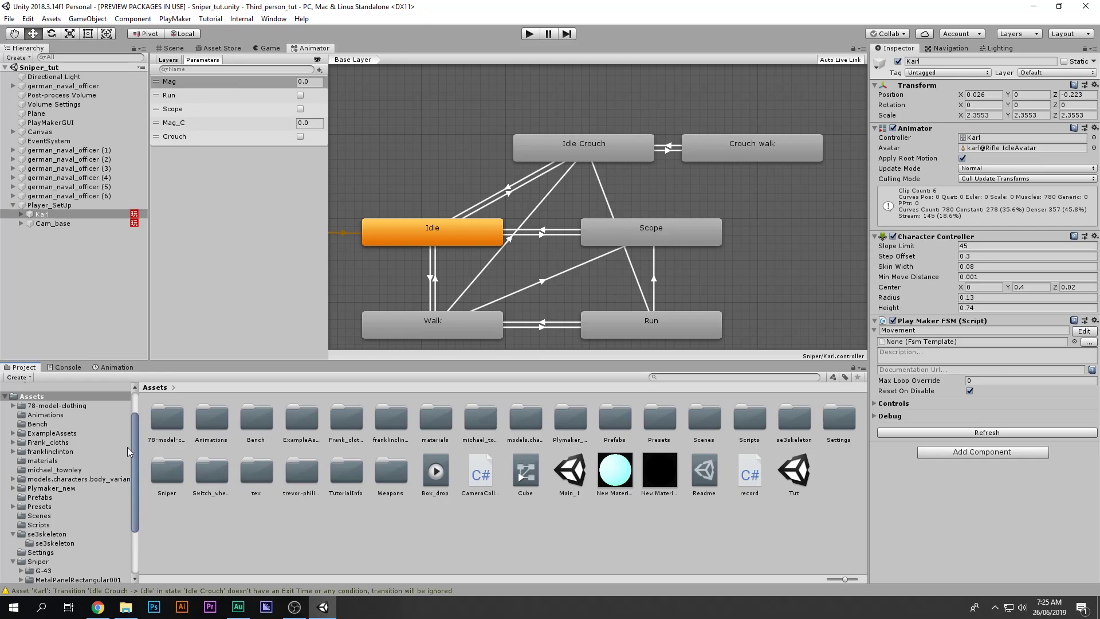
left_click(68, 368)
left_click(13, 377)
left_click(24, 368)
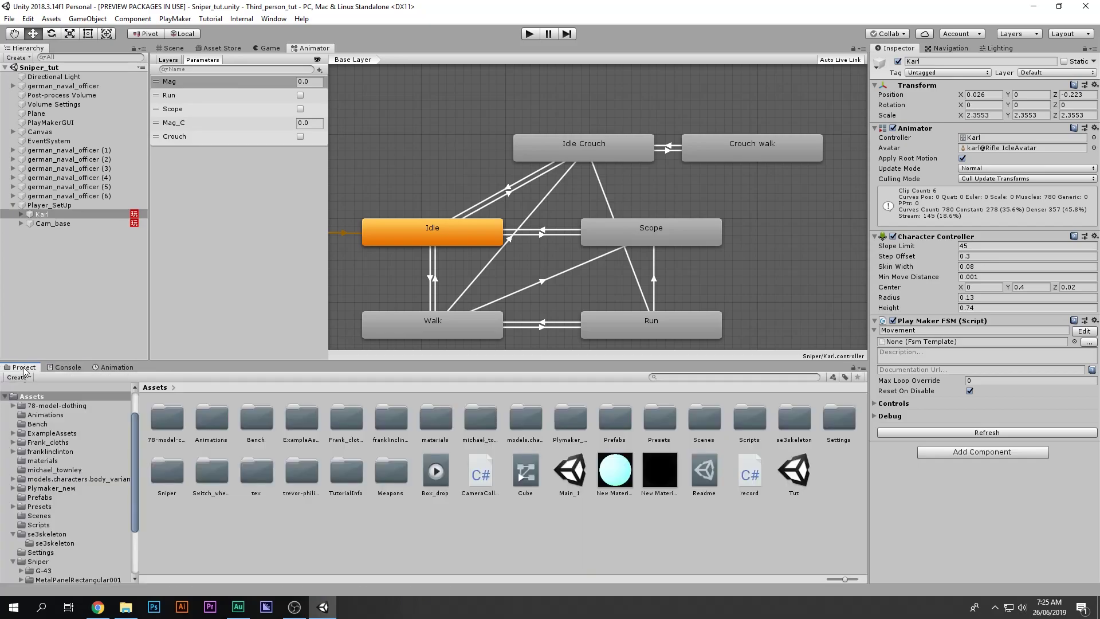
left_click_drag(388, 366, 397, 371)
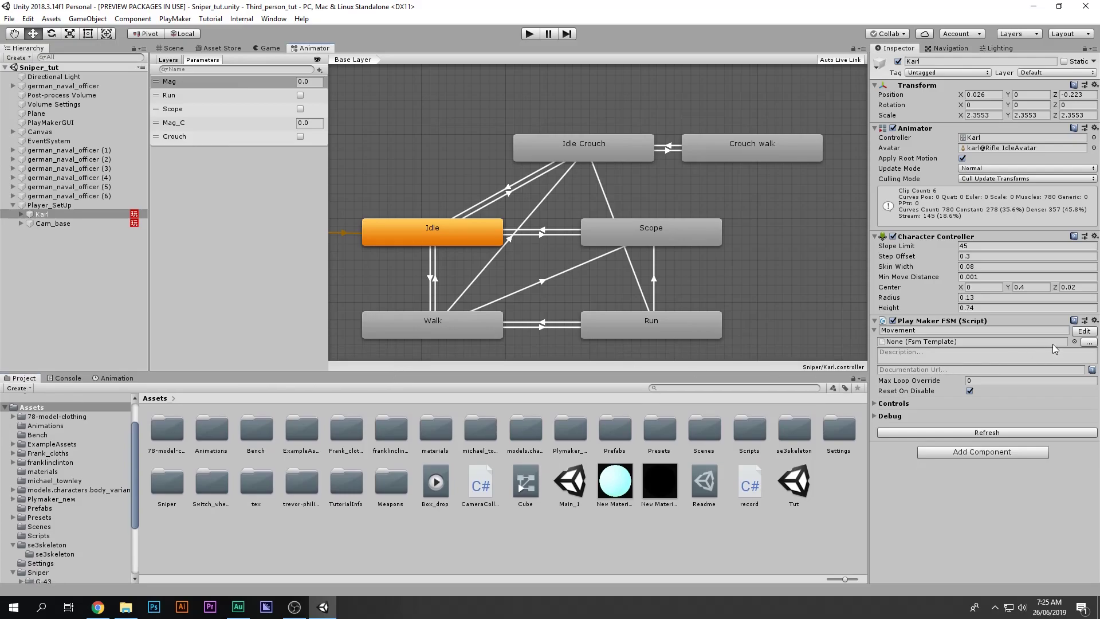
- Open Karl's Movement FSM in a larger PlayMaker editor window and inspect the actions of its Run and Scope states
left_click(1083, 331)
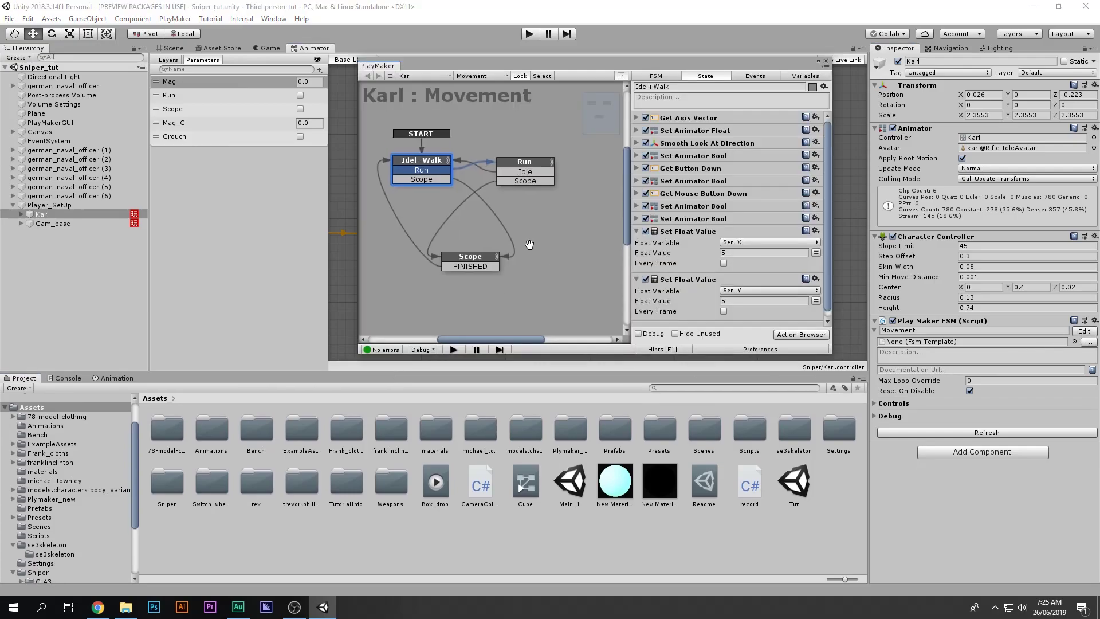
left_click_drag(361, 357, 210, 483)
left_click(385, 174)
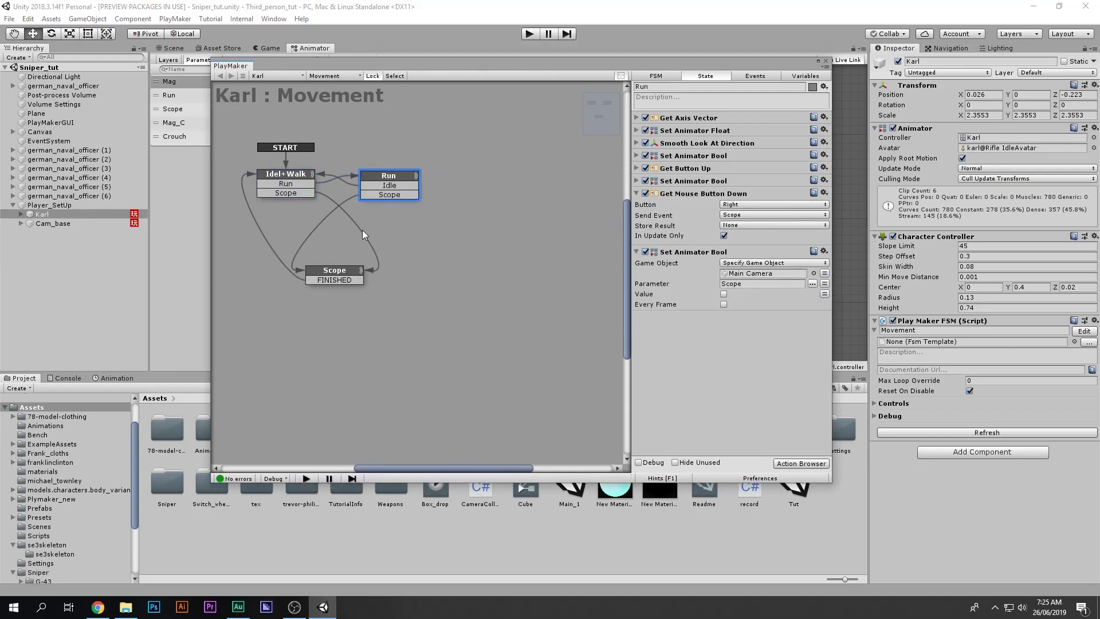
left_click(334, 280)
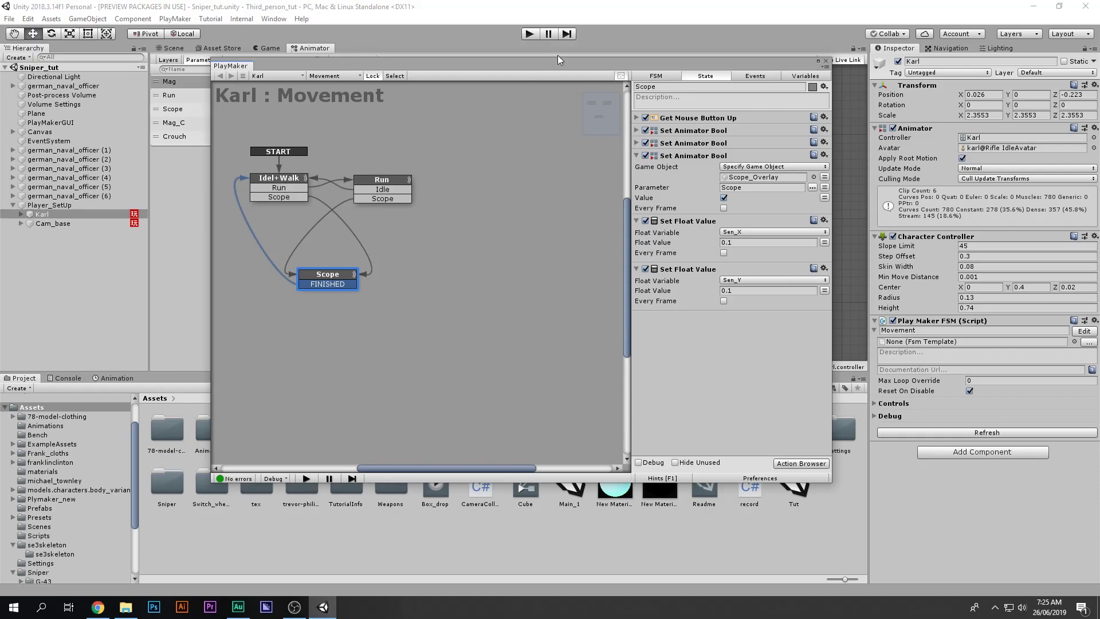
left_click_drag(558, 55, 561, 123)
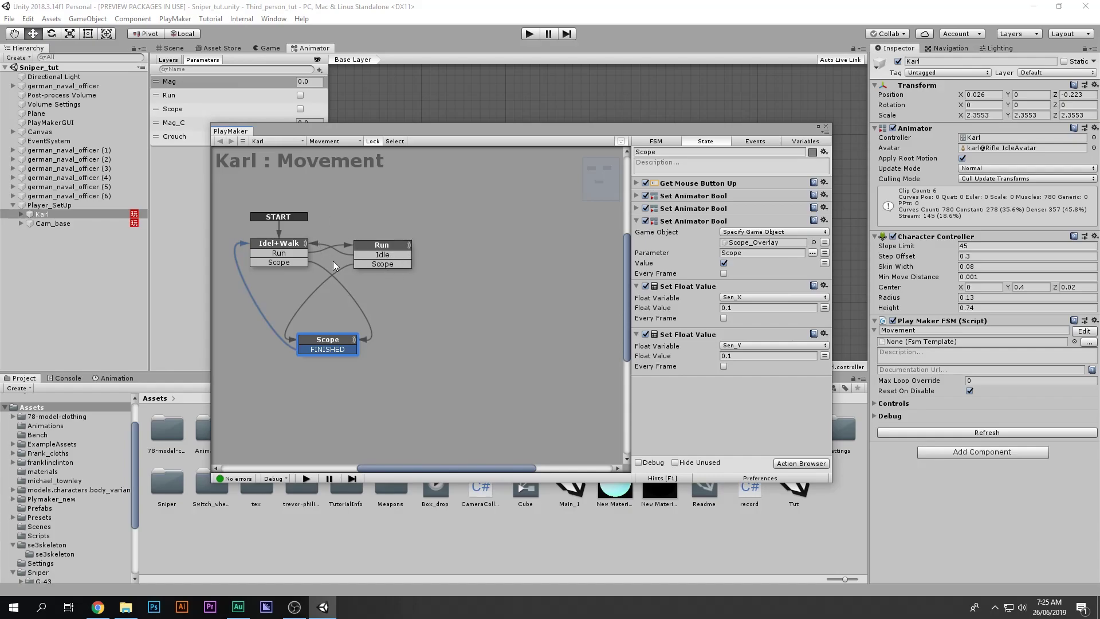
- Move the Scope state directly beneath Idel+Walk and add a state named Crouch to the right of Run
left_click_drag(338, 350, 290, 306)
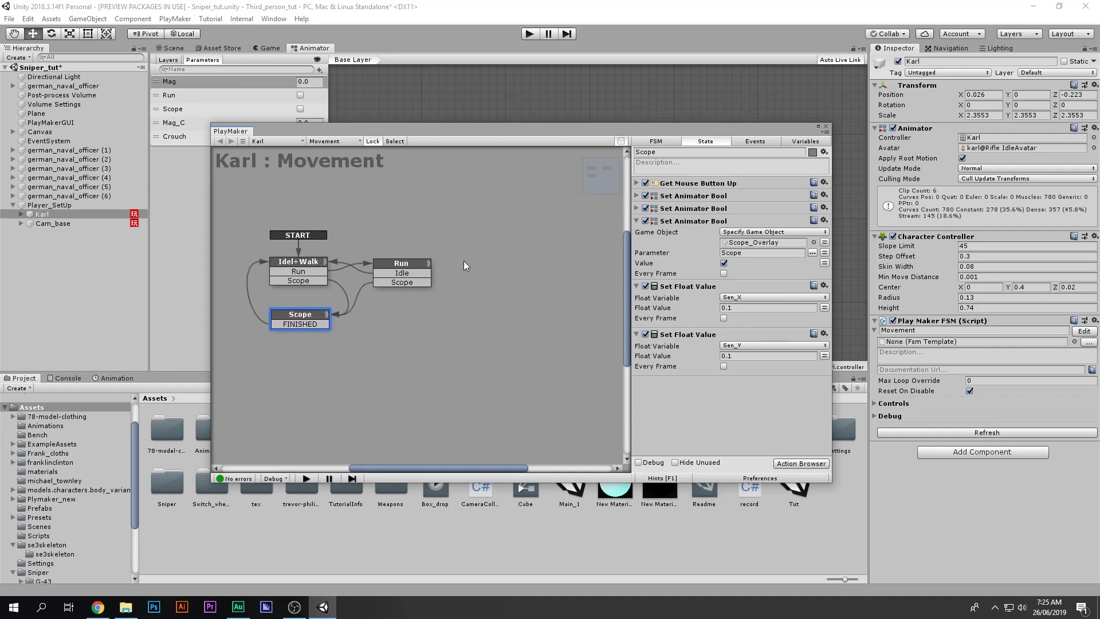
left_click(480, 261)
right_click(479, 257)
left_click(504, 266)
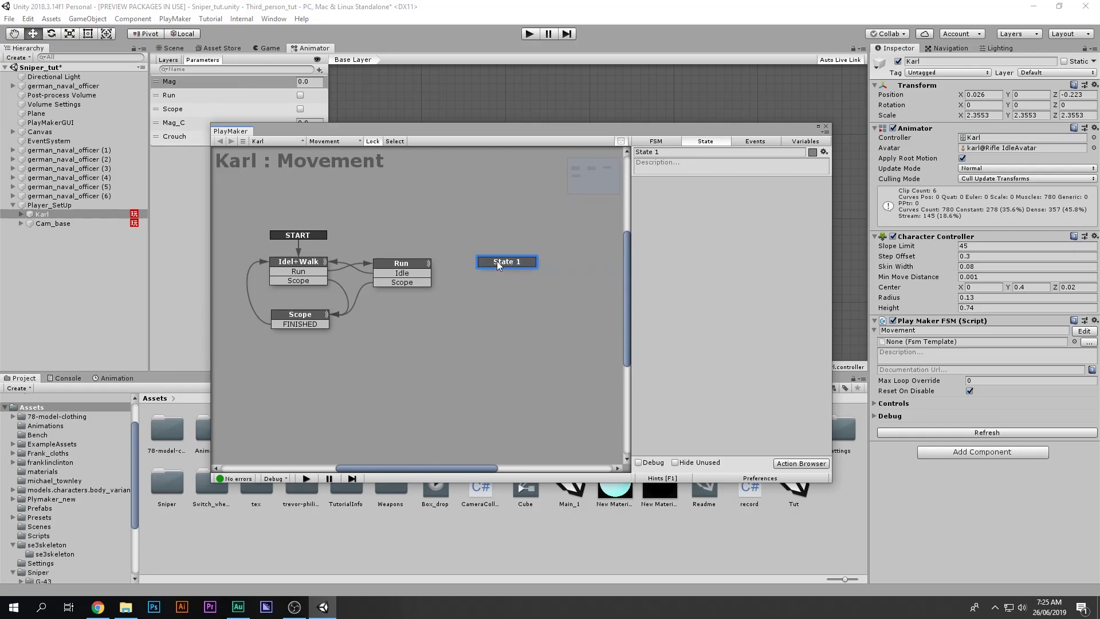
left_click(691, 151)
type("Crouch")
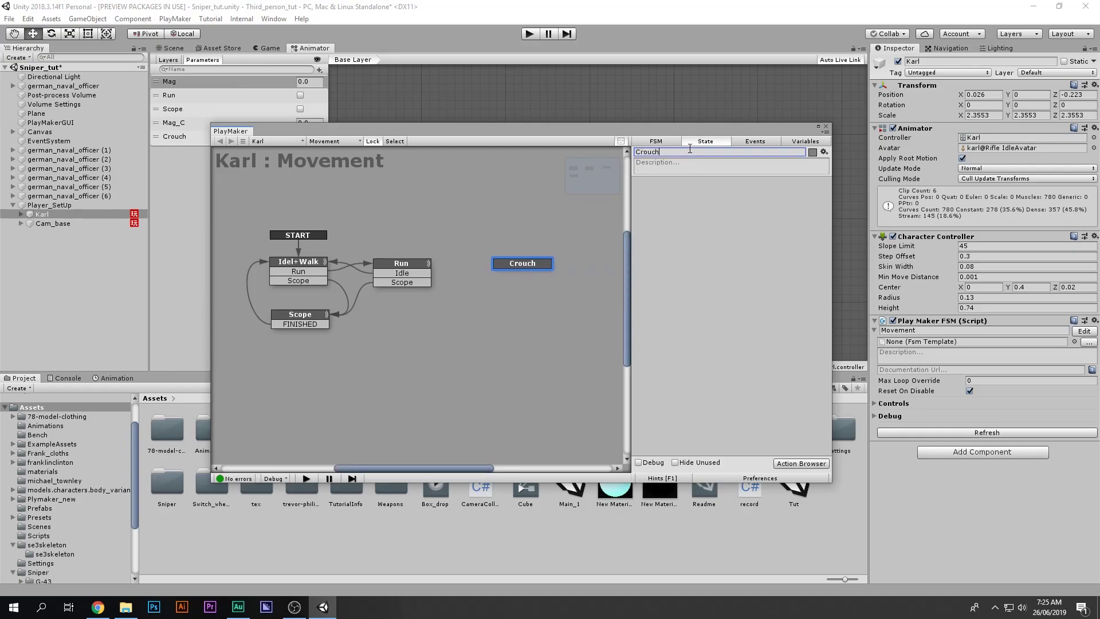
left_click(290, 257)
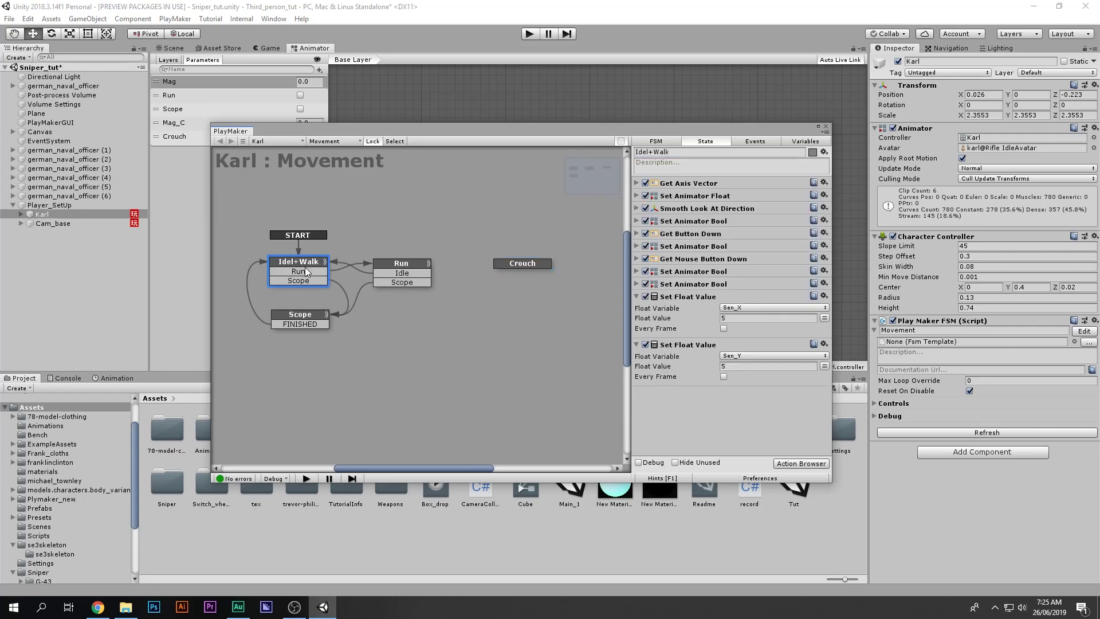
- Nudge the Crouch state level with Run and collapse both Set Float Value actions in the Idel+Walk state
left_click_drag(533, 262, 532, 266)
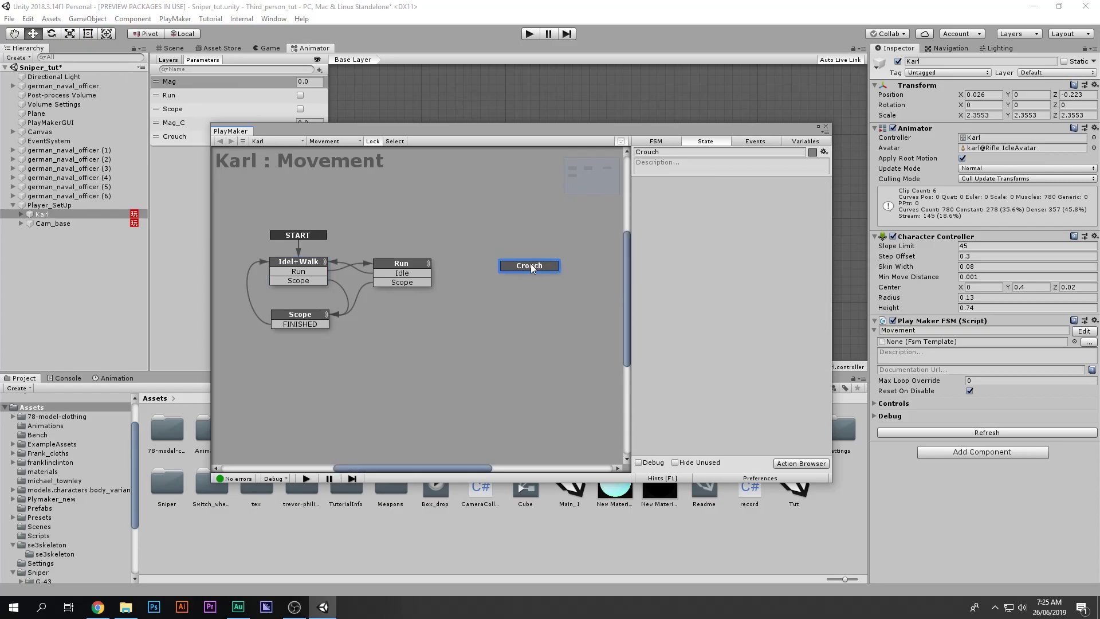
left_click_drag(527, 264, 530, 262)
left_click(299, 271)
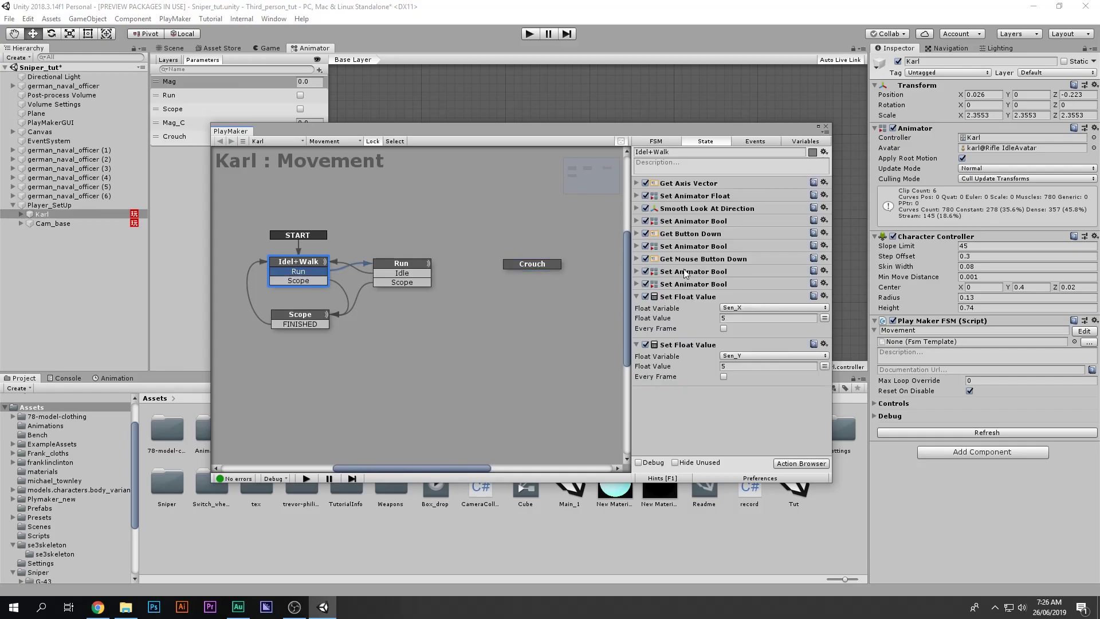
left_click(637, 296)
left_click(711, 310)
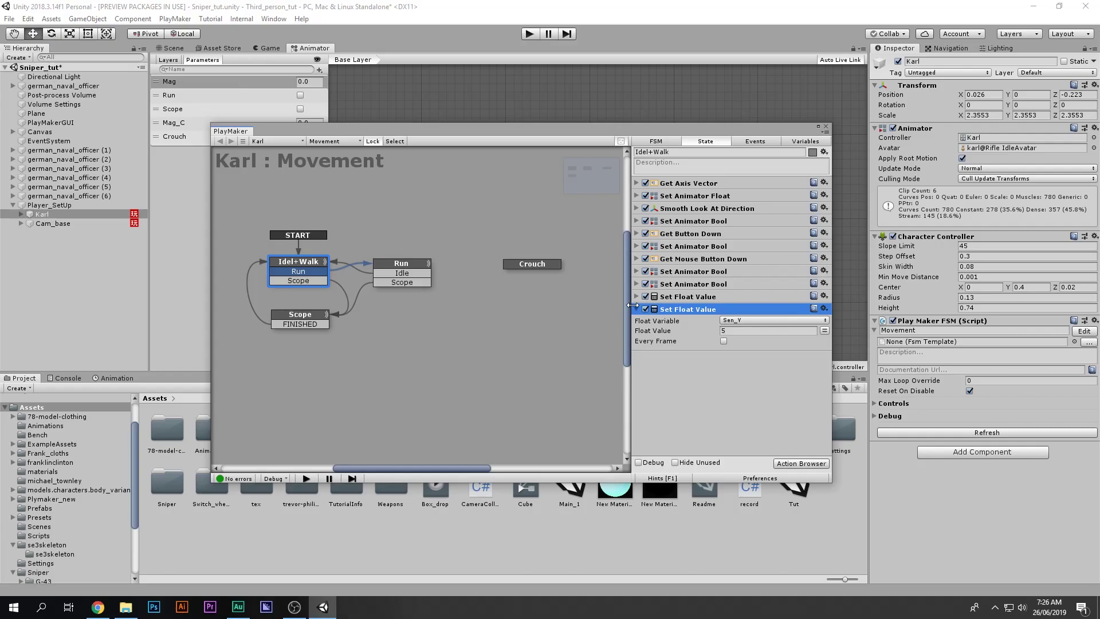
left_click(637, 309)
- Add a Get Axis Vector action to the Crouch state
left_click(546, 264)
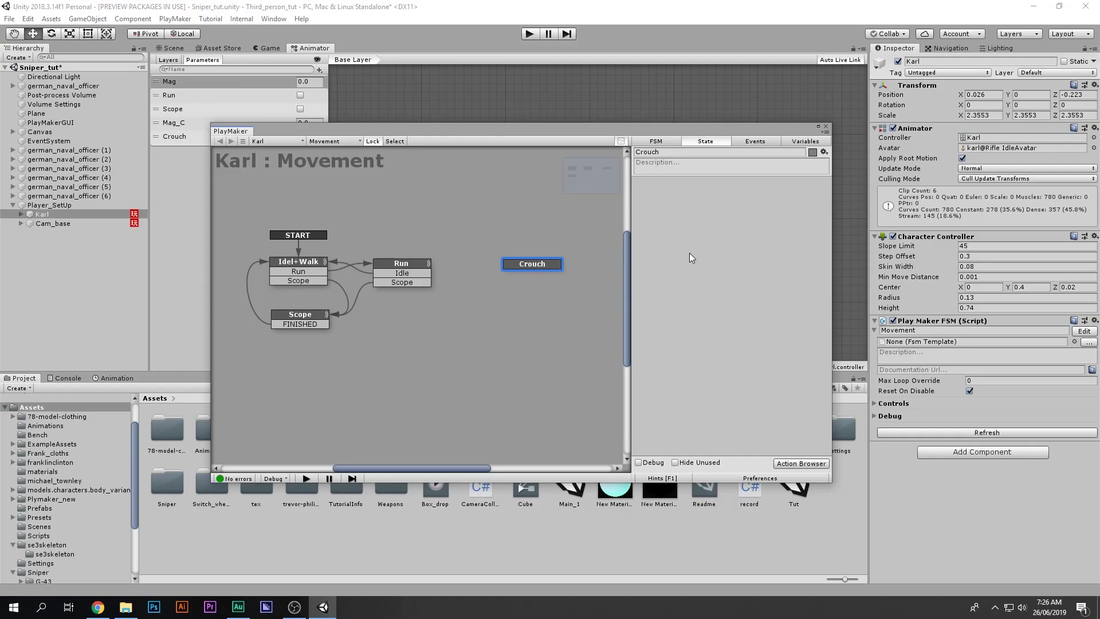
key("grave")
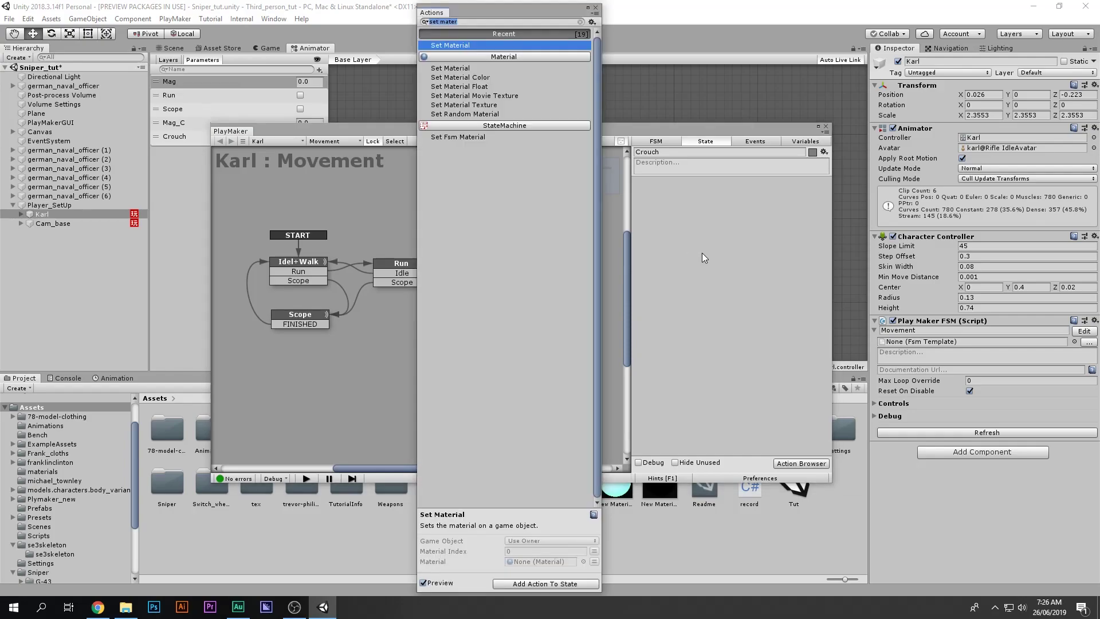
type("get  axi")
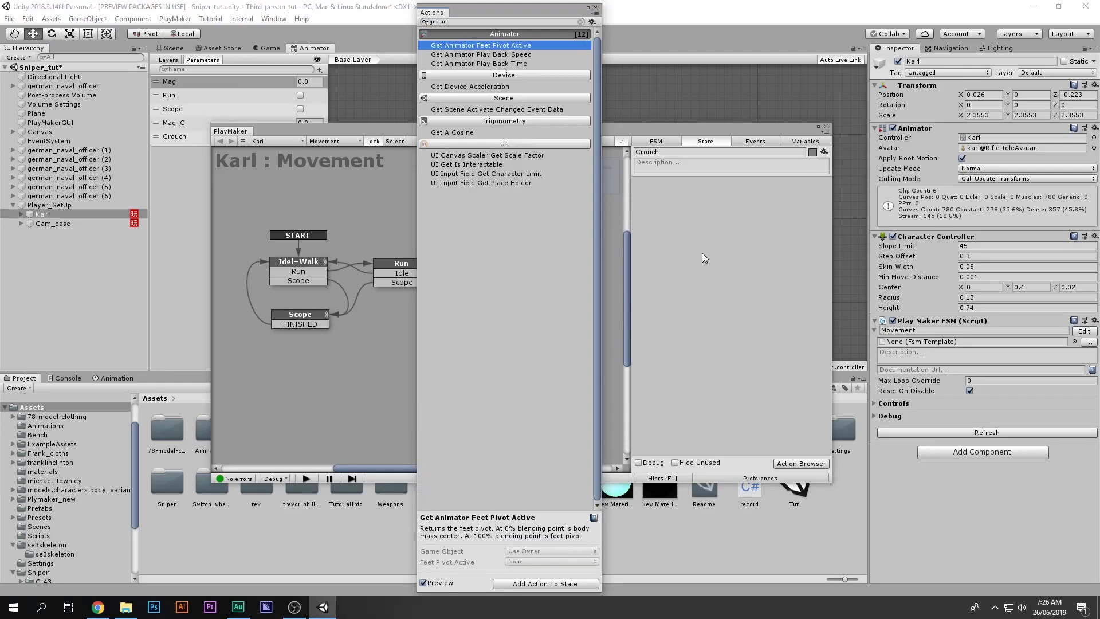
type("s")
key("Down")
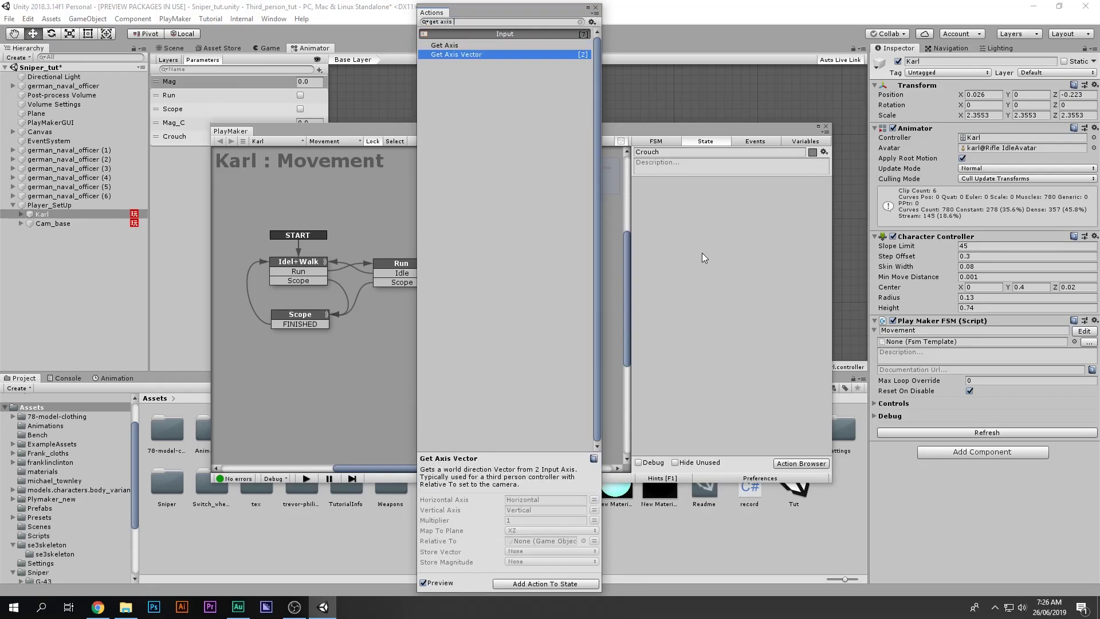
key("Return")
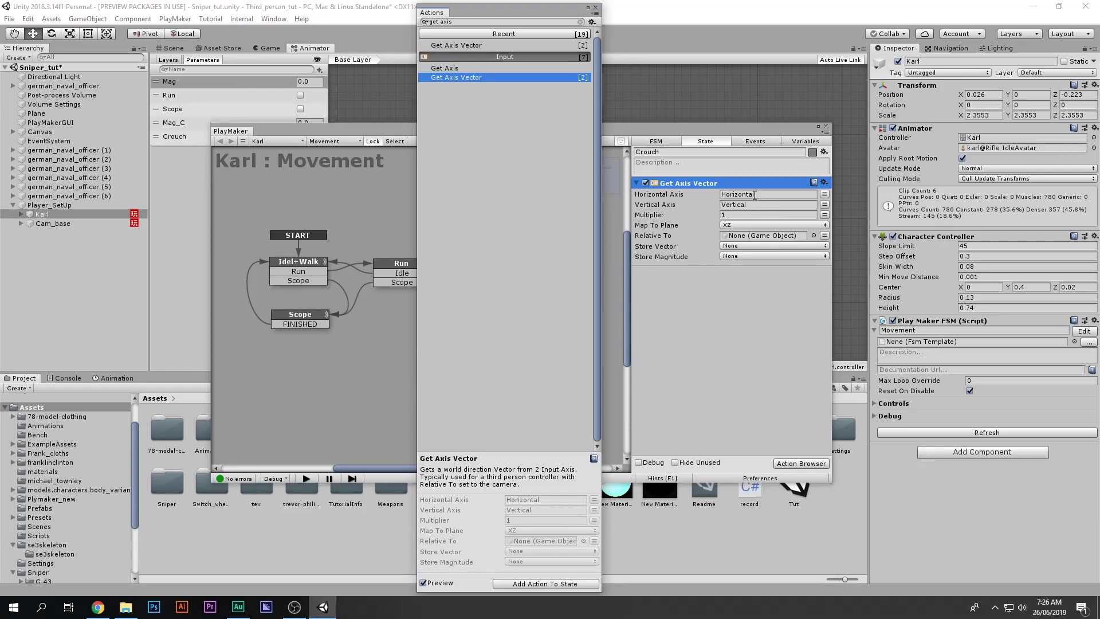
- Check the axis names of Get Axis Vector and make it relative to the Main Camera under Cam_base
left_click(760, 195)
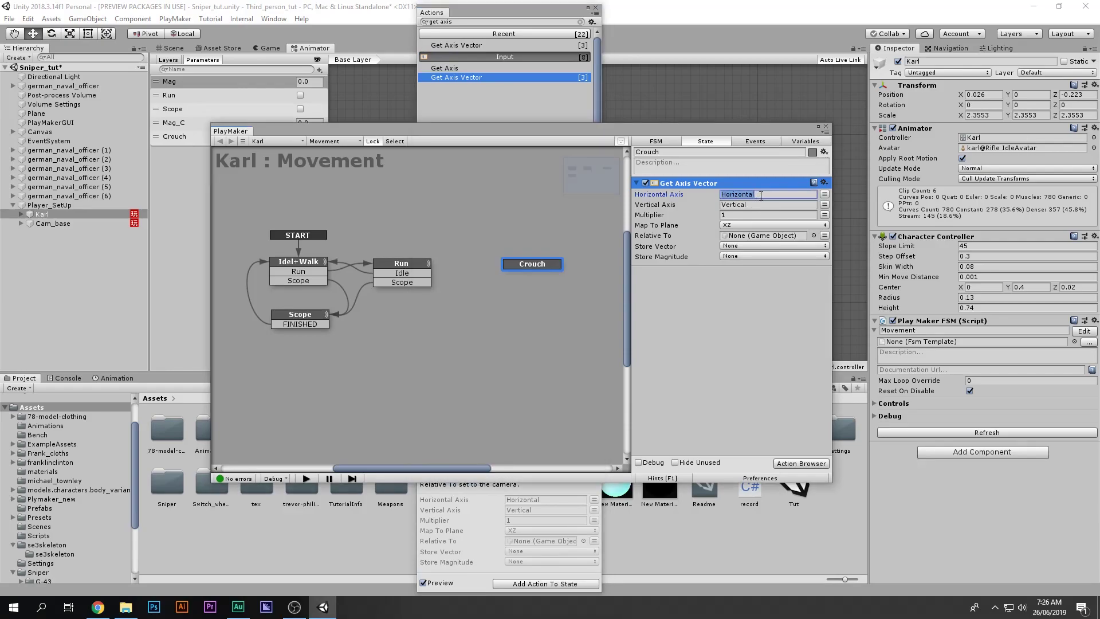
left_click(752, 205)
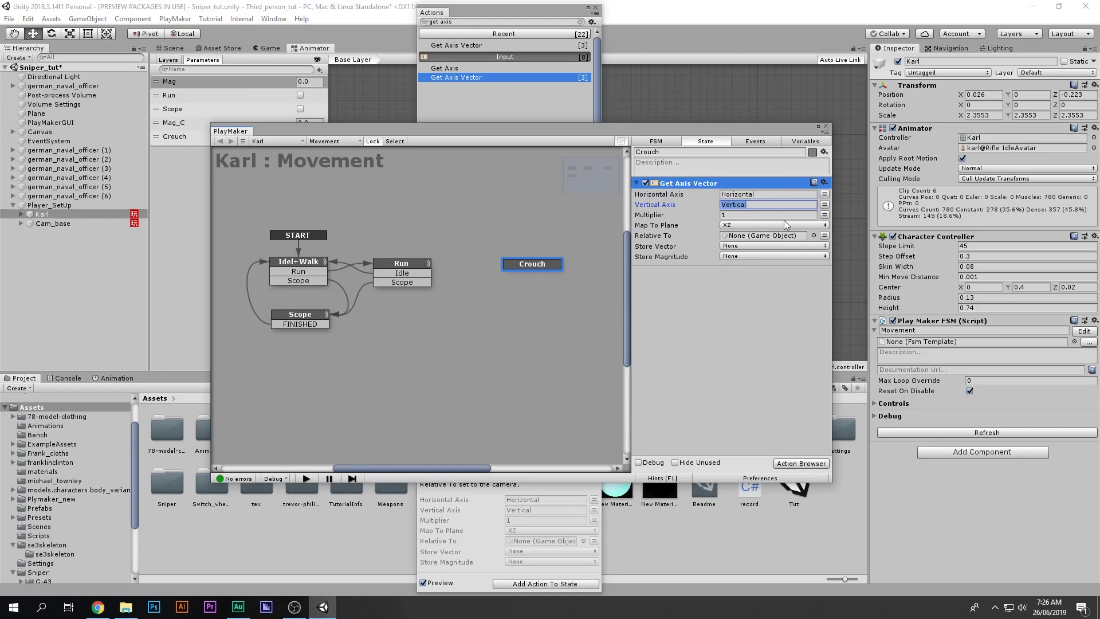
left_click(20, 223)
left_click_drag(54, 233, 779, 237)
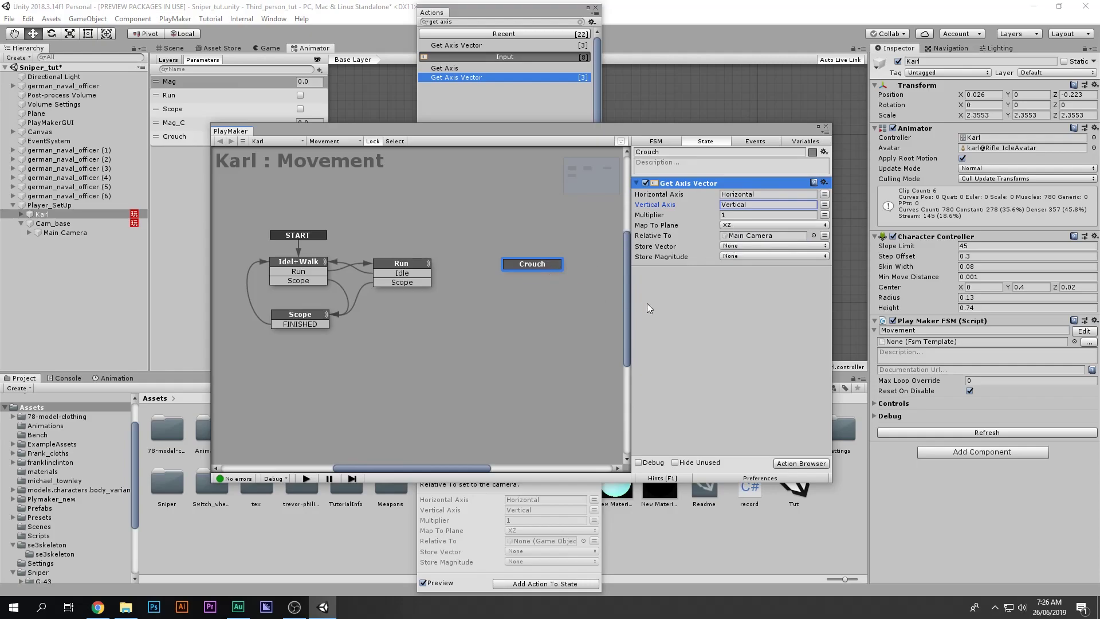
- Store the Get Axis Vector's vector in the Vec variable and its magnitude in the Mag variable
left_click(740, 246)
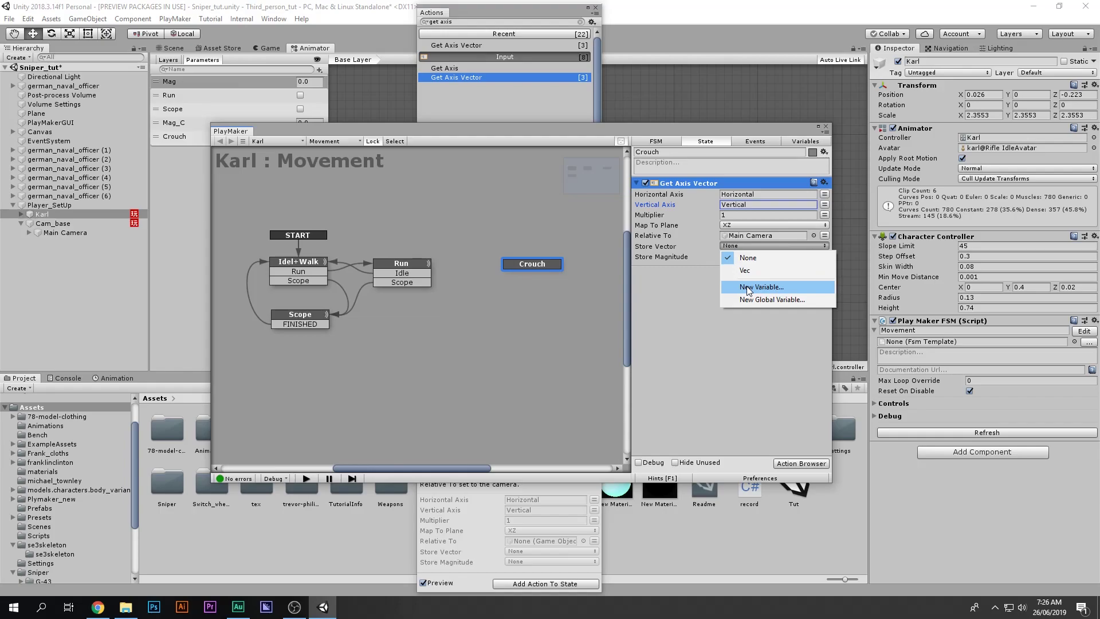
left_click(745, 270)
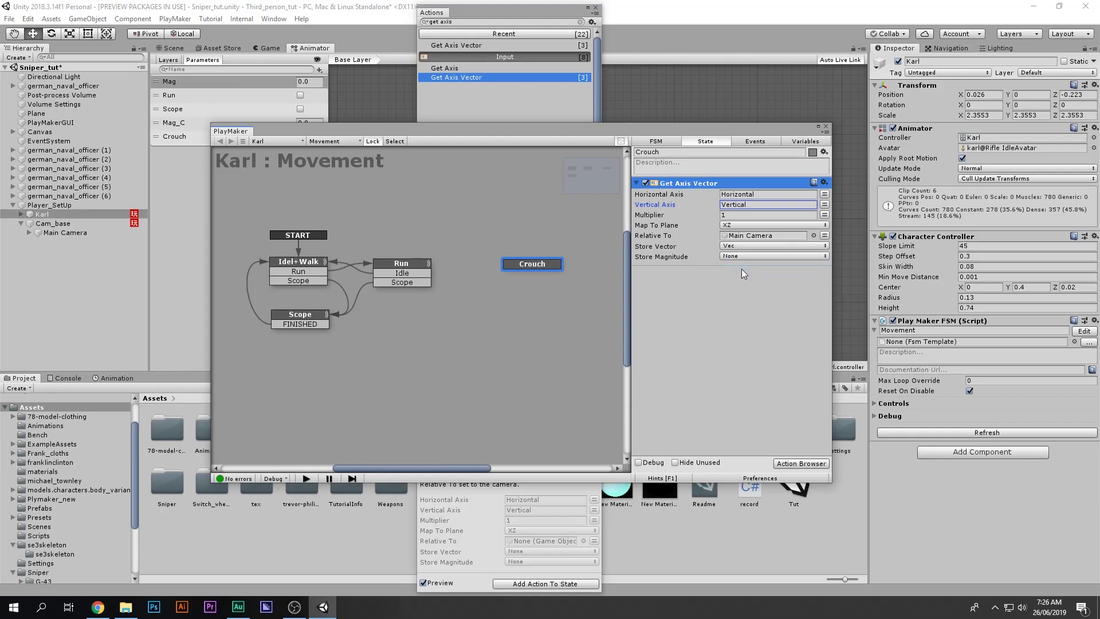
left_click(751, 250)
left_click(748, 287)
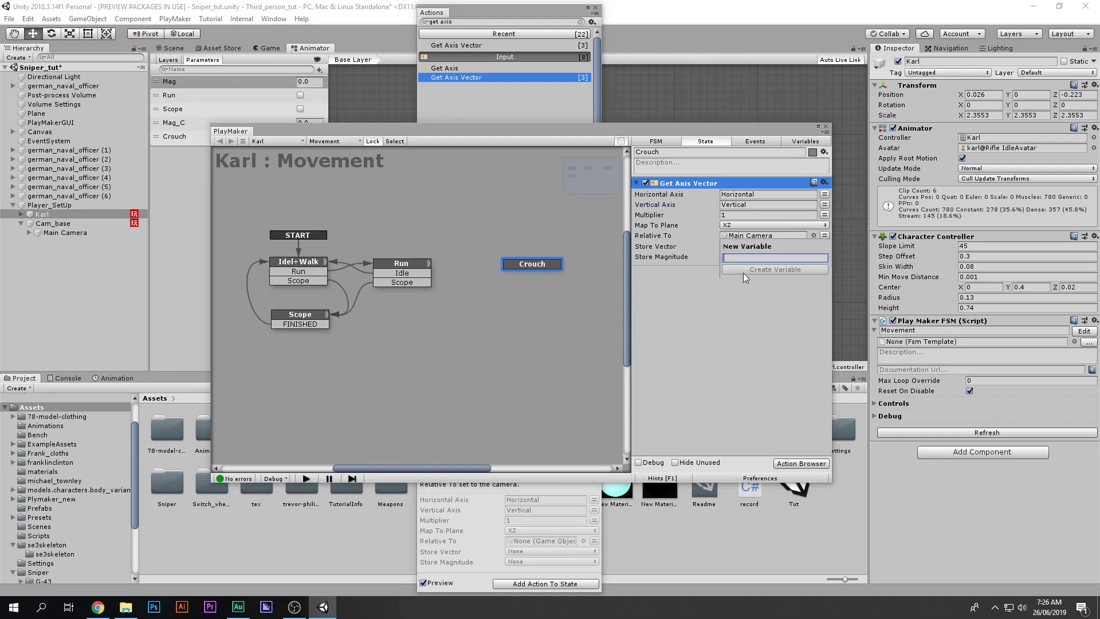
key("Escape")
left_click(744, 250)
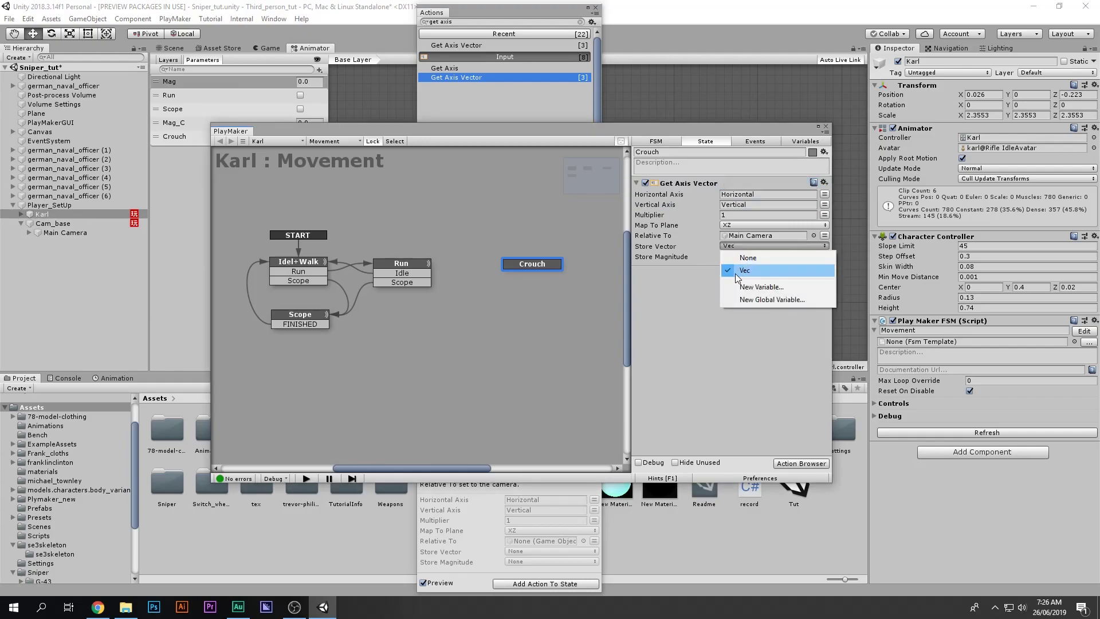
left_click(741, 275)
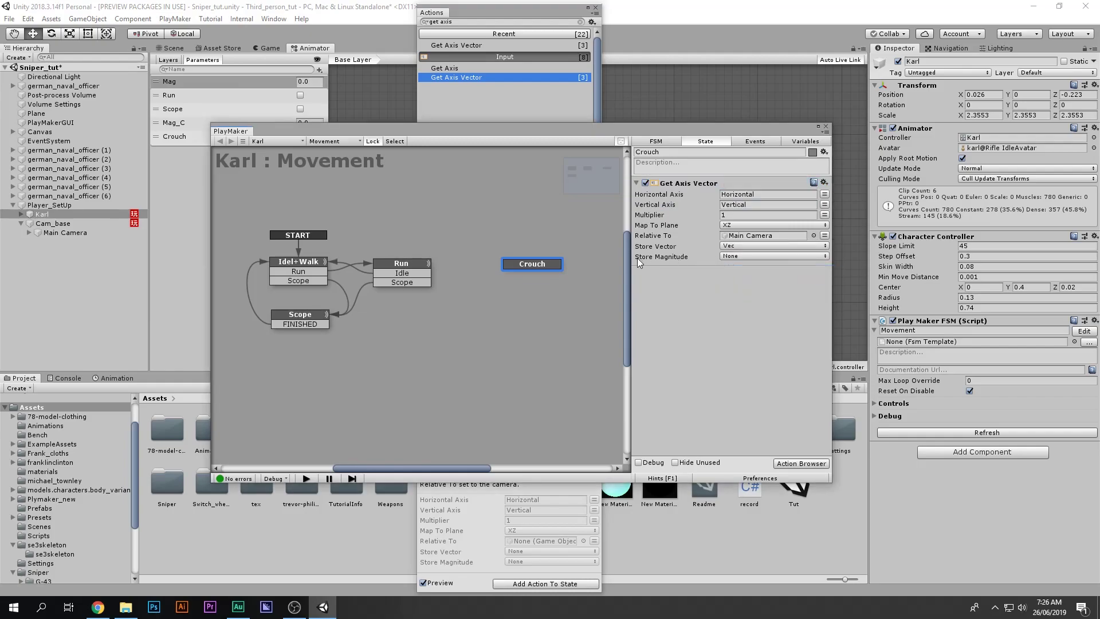
left_click(735, 255)
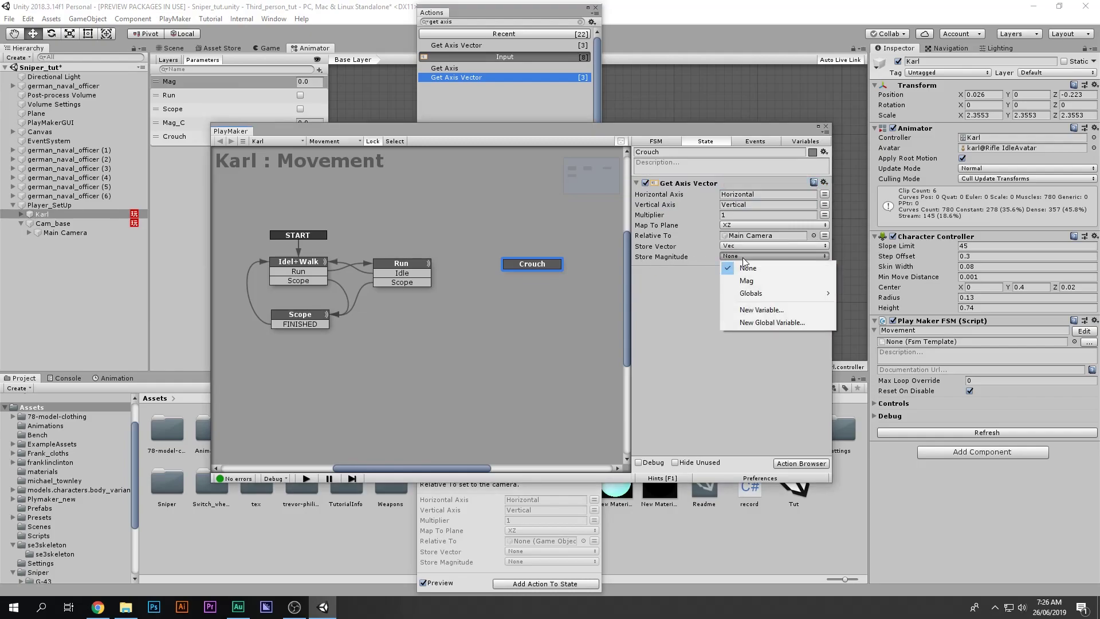
left_click(747, 311)
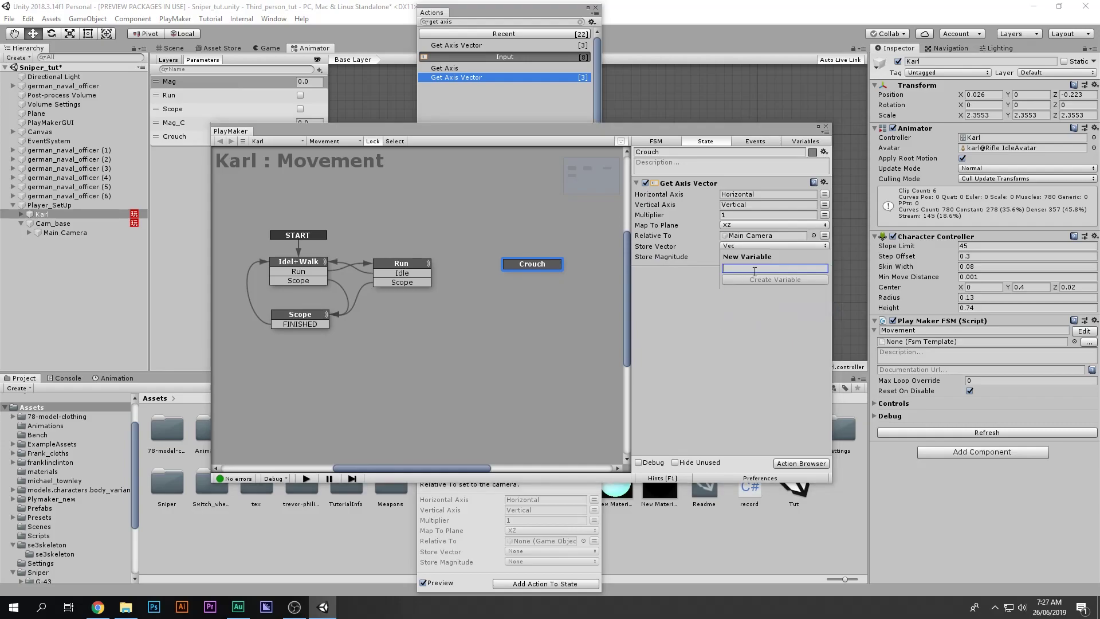
left_click(742, 255)
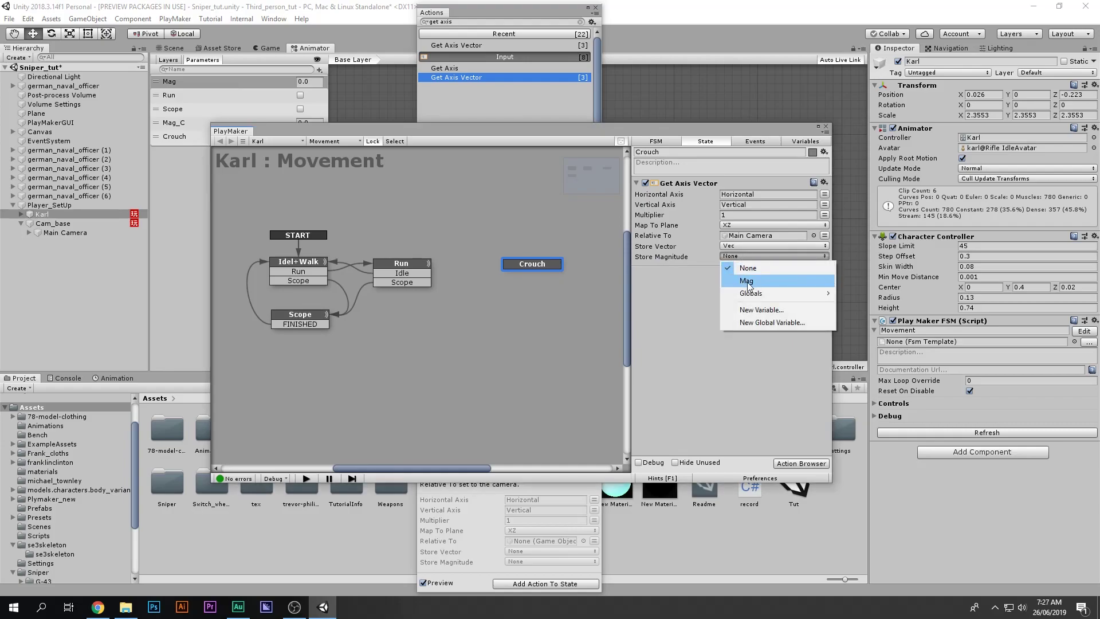
left_click(751, 281)
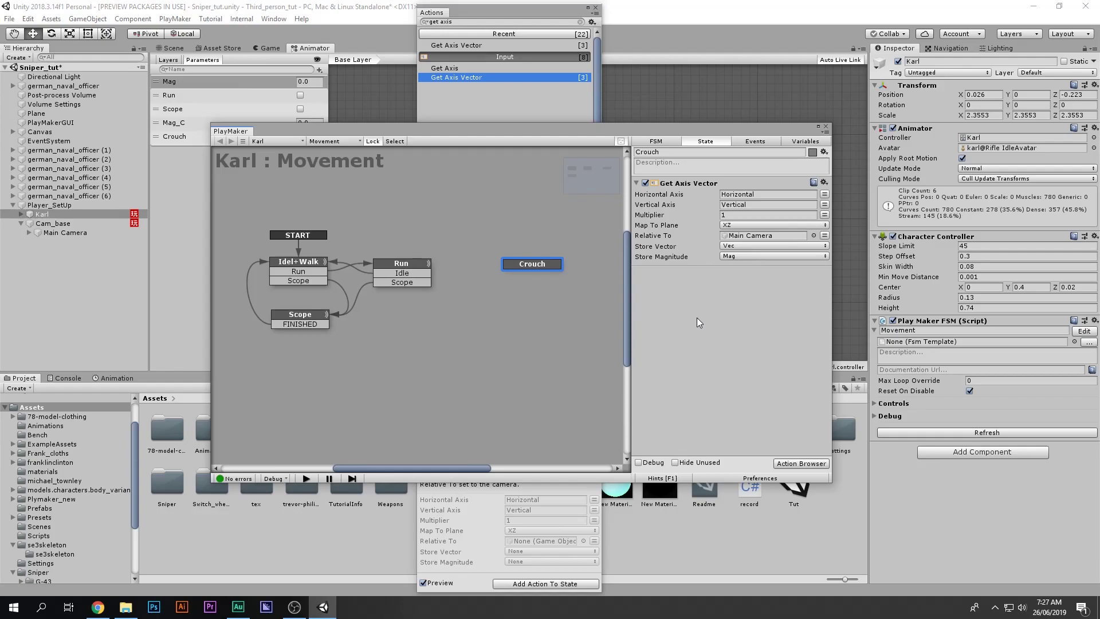
- Add a Smooth Look At Direction action to the Crouch state, checking the Idel+Walk state's actions for reference
key("grave")
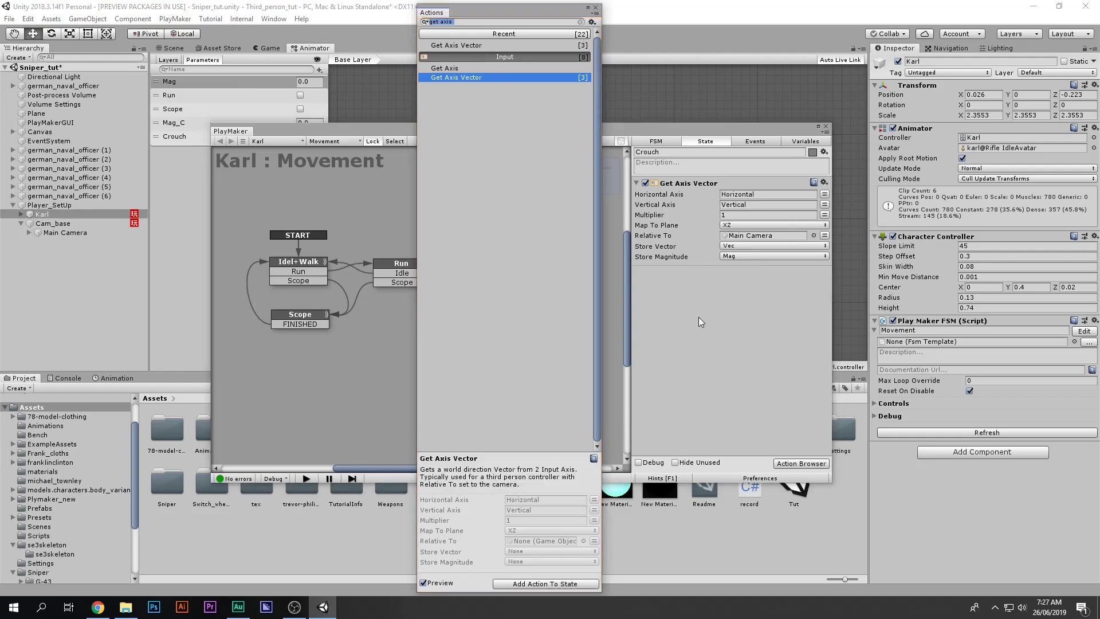
type("smoot")
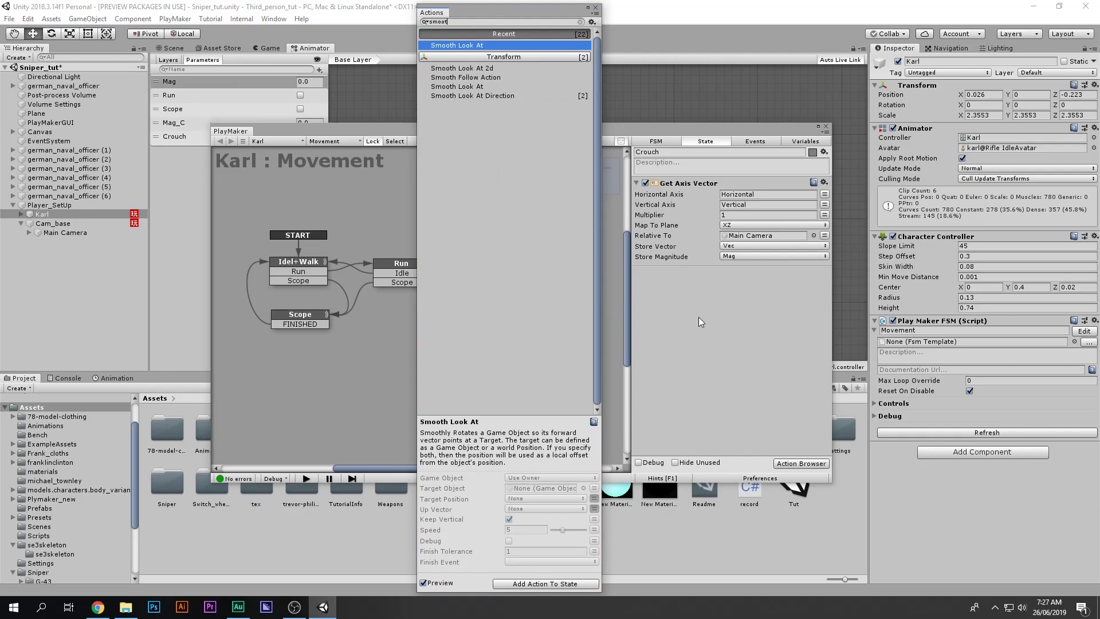
key("Down")
key("Down")
key("Down")
key("Down")
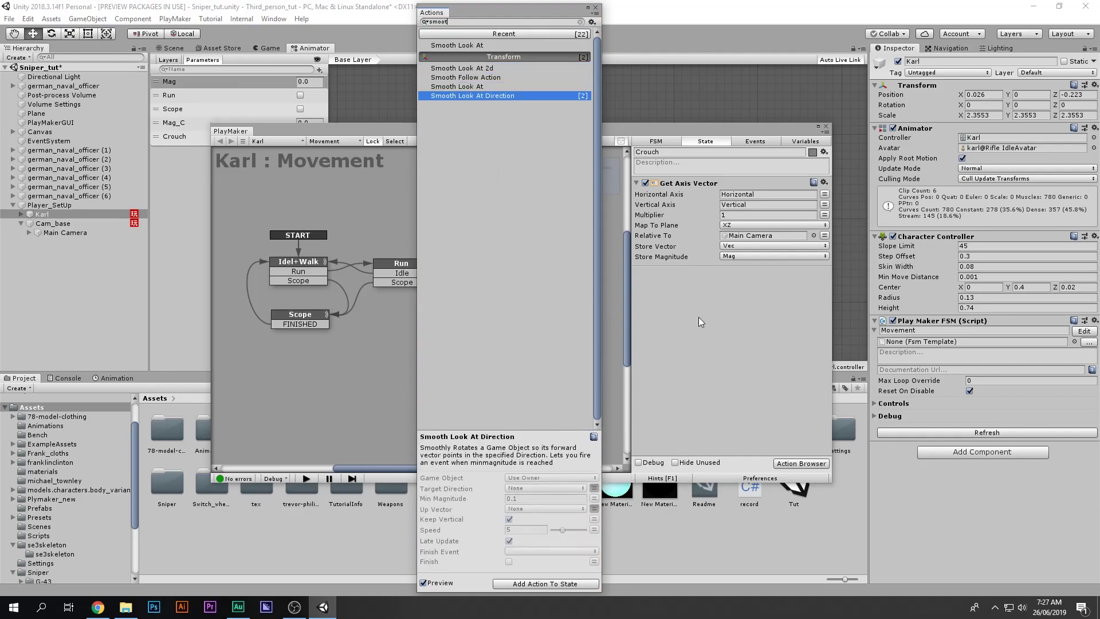
left_click(302, 272)
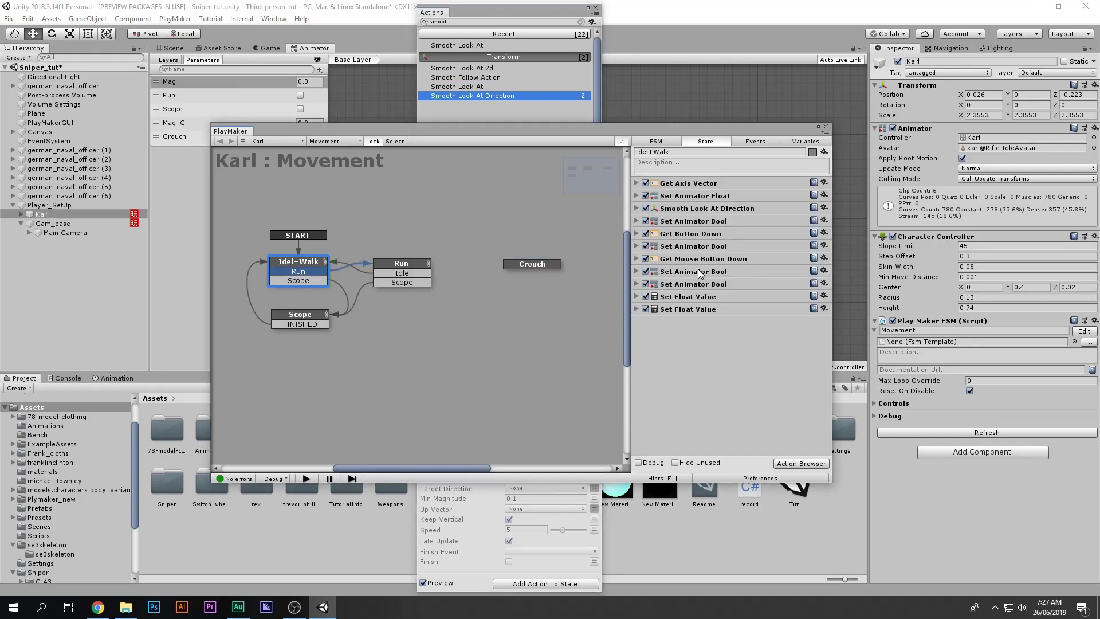
left_click(704, 209)
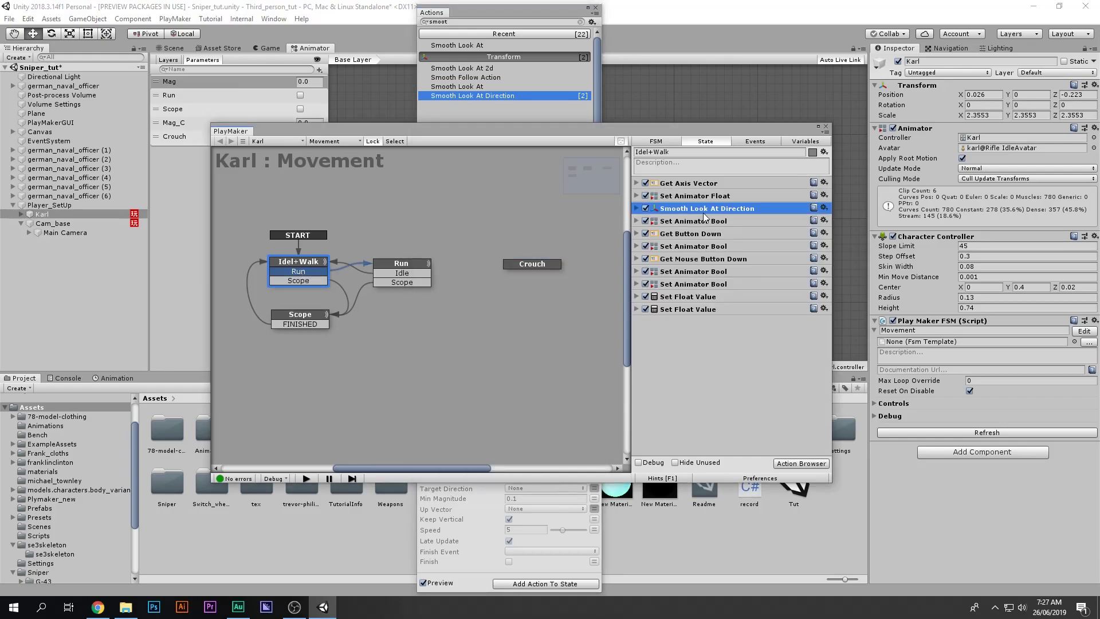
left_click(512, 262)
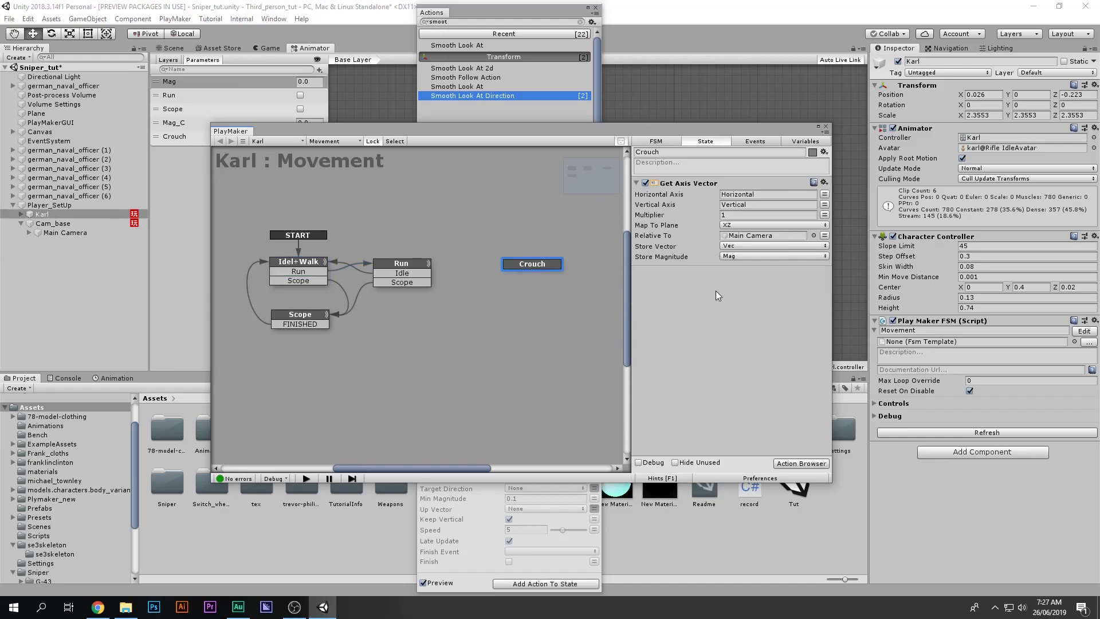
double_click(486, 96)
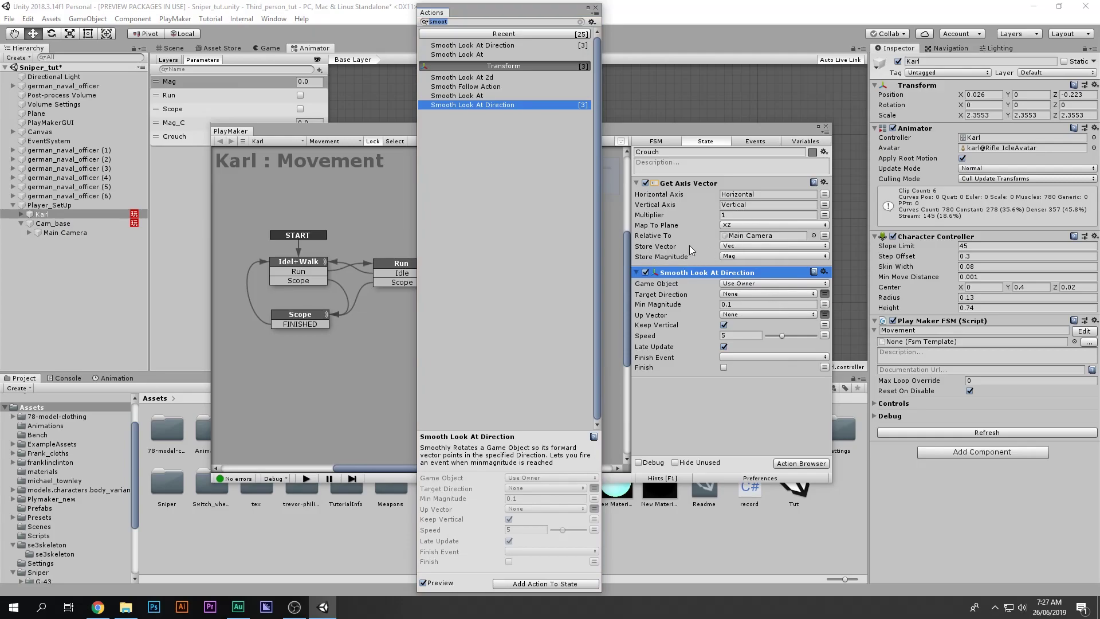
- Set the Target Direction of Smooth Look At Direction to the Vec variable and collapse both Crouch actions
left_click(824, 294)
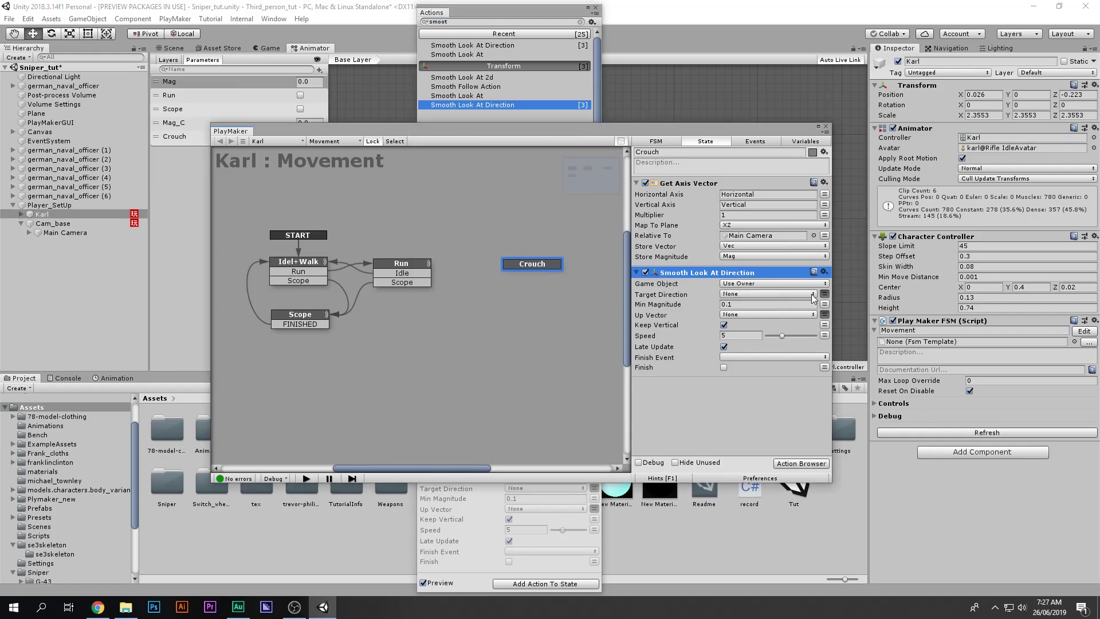
left_click(765, 293)
left_click(754, 320)
left_click(636, 272)
left_click(636, 184)
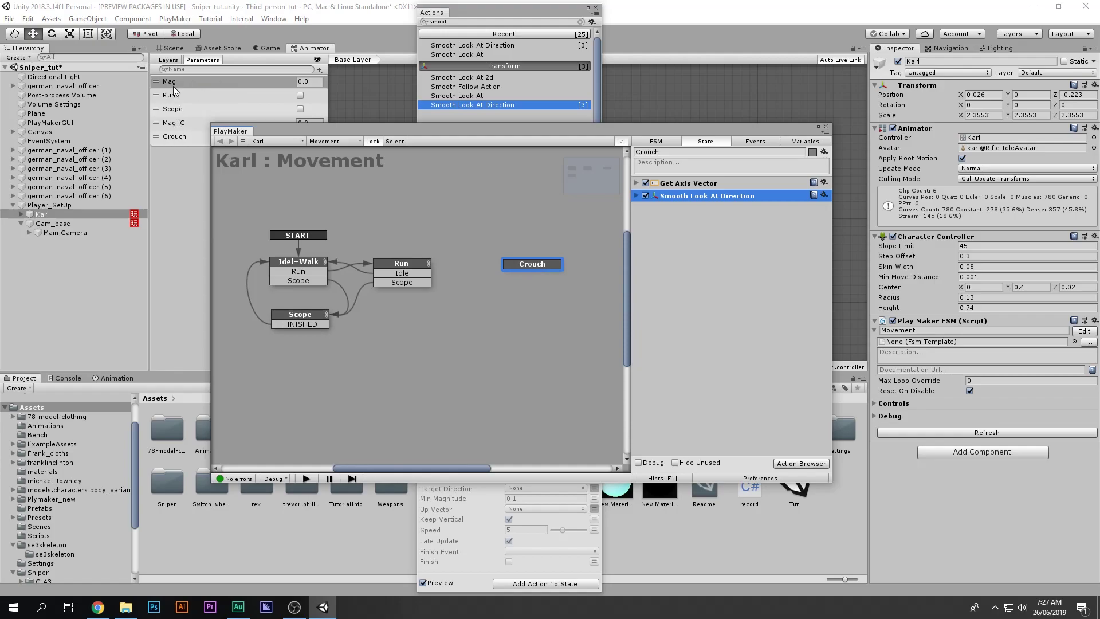
- Select the Crouch animator parameter and move the PlayMaker window clear of the parameter list
left_click(177, 124)
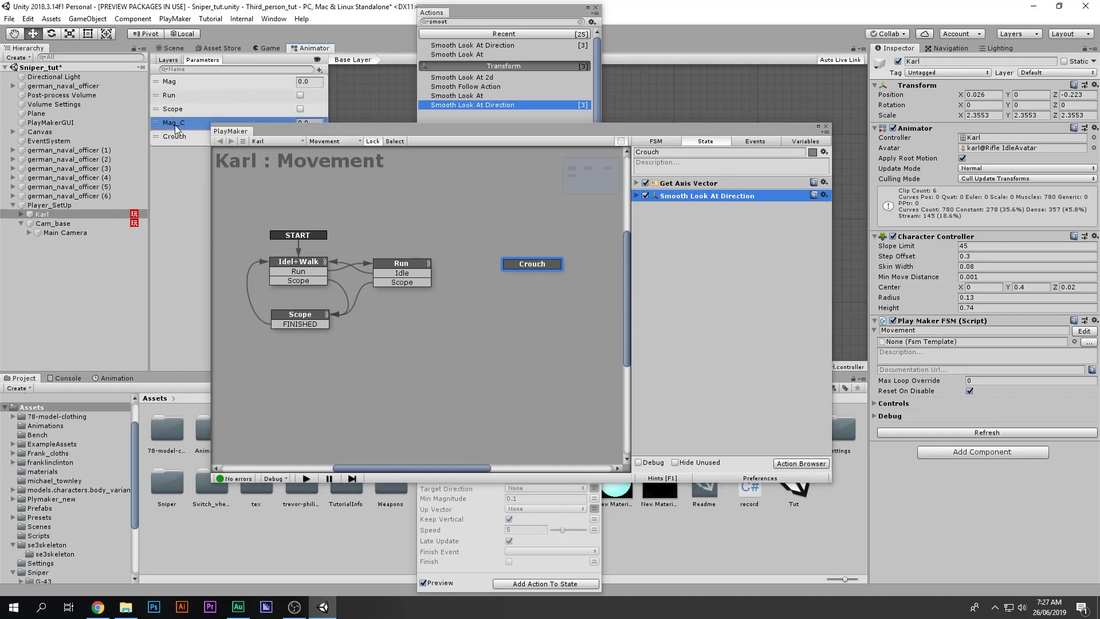
left_click(174, 137)
left_click_drag(280, 128, 419, 91)
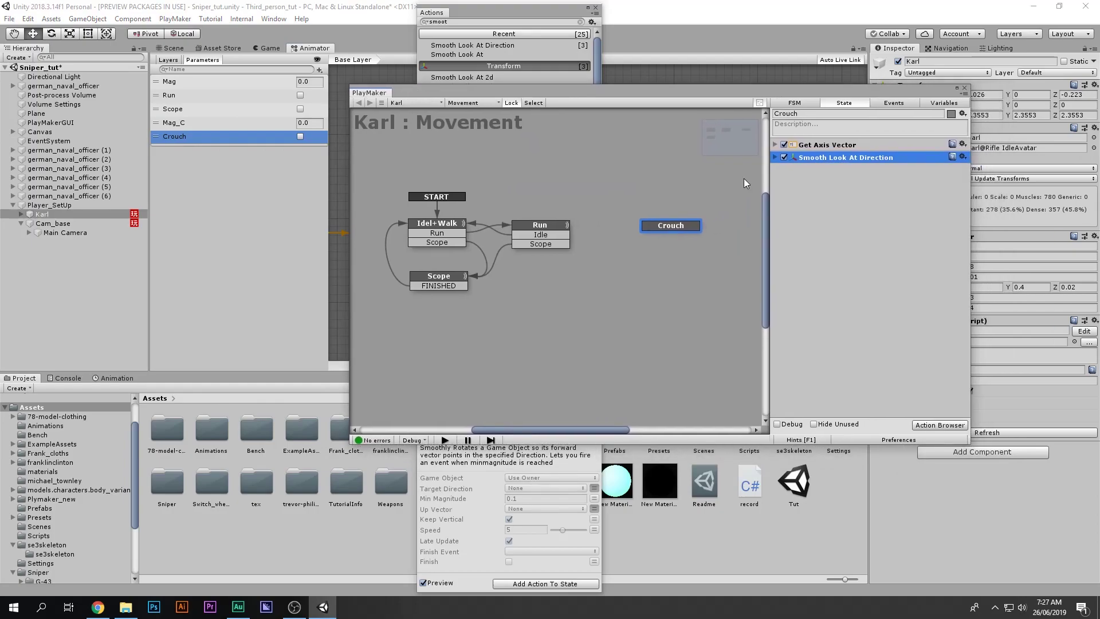
- Add a Set Animator Bool action to the Crouch state and close the action browser
left_click(812, 215)
type("se")
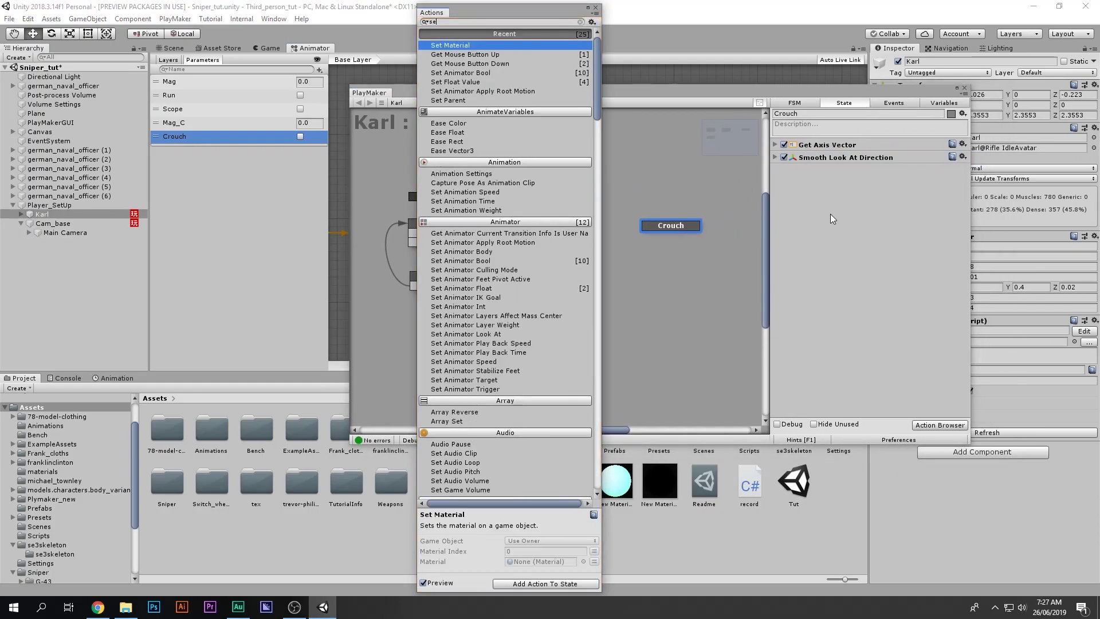
left_click(516, 72)
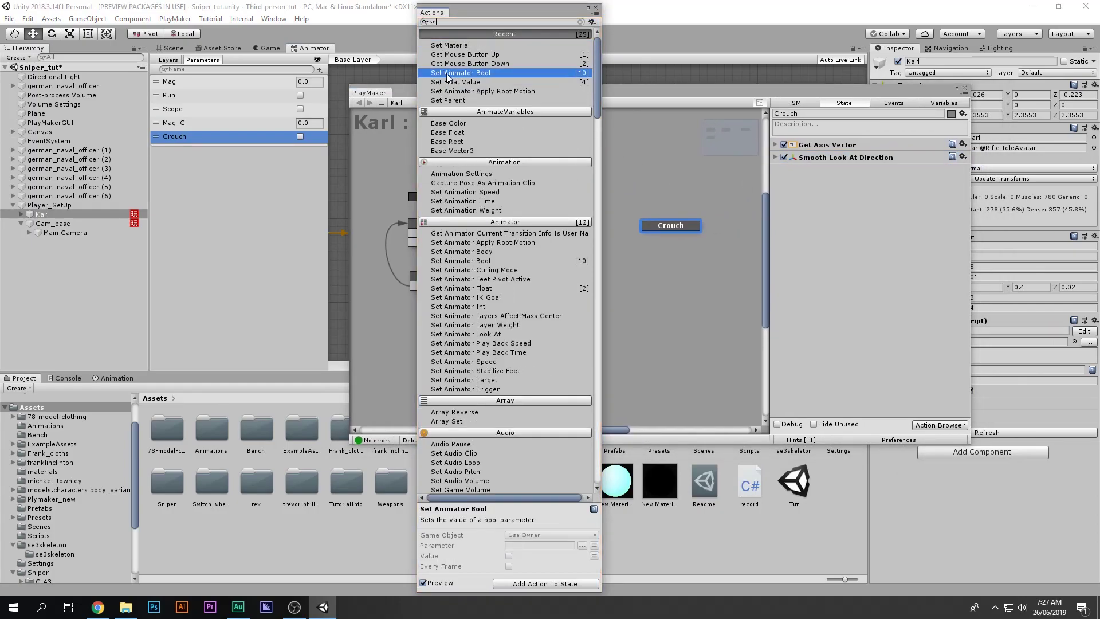
double_click(515, 73)
left_click(595, 7)
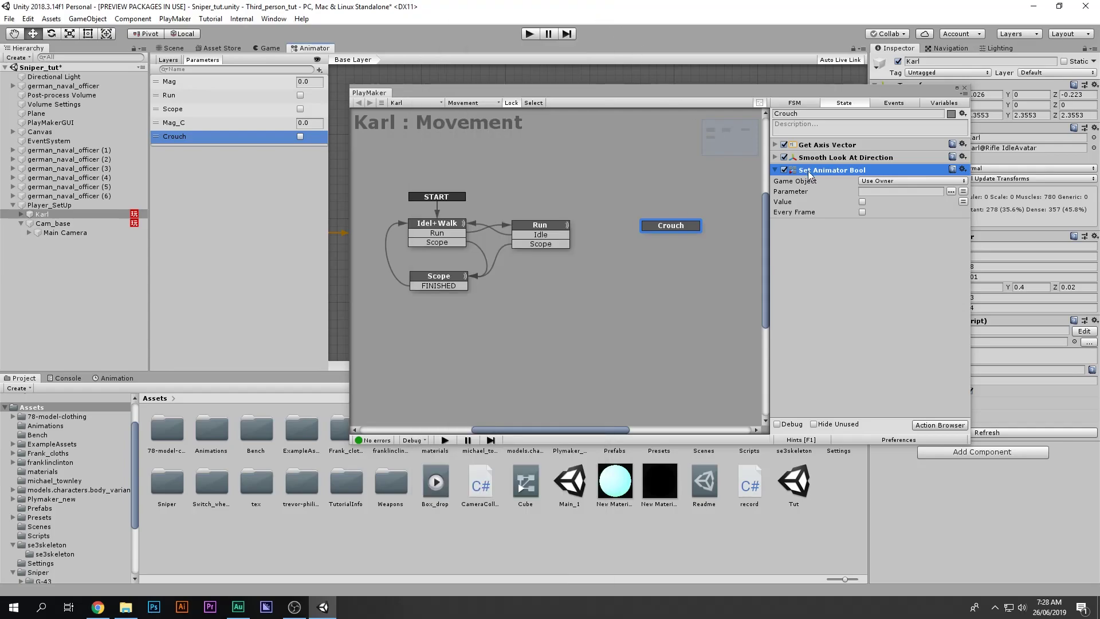
- Copy the Crouch parameter name from the animator and paste it as the Parameter of the Set Animator Bool action
double_click(172, 137)
key("ctrl+c")
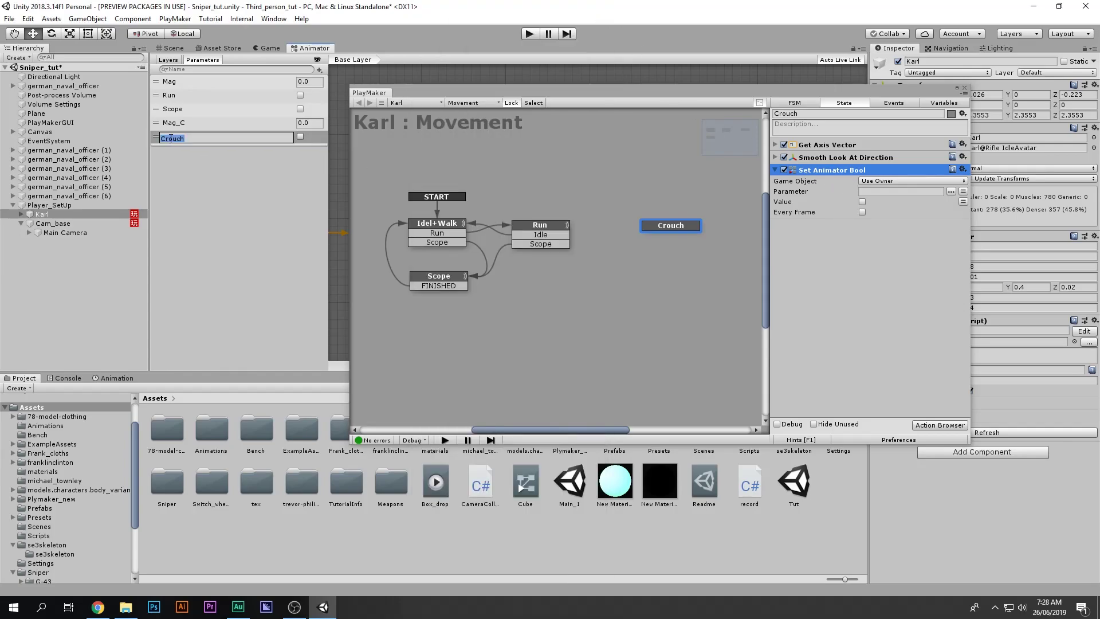
left_click(876, 191)
key("ctrl+v")
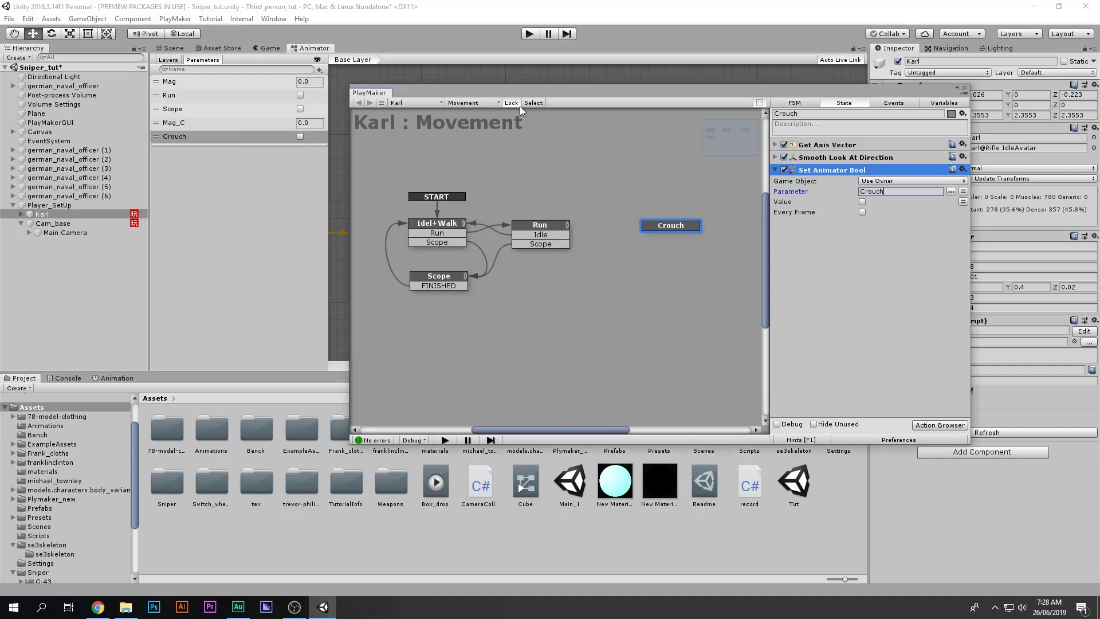
left_click(84, 175)
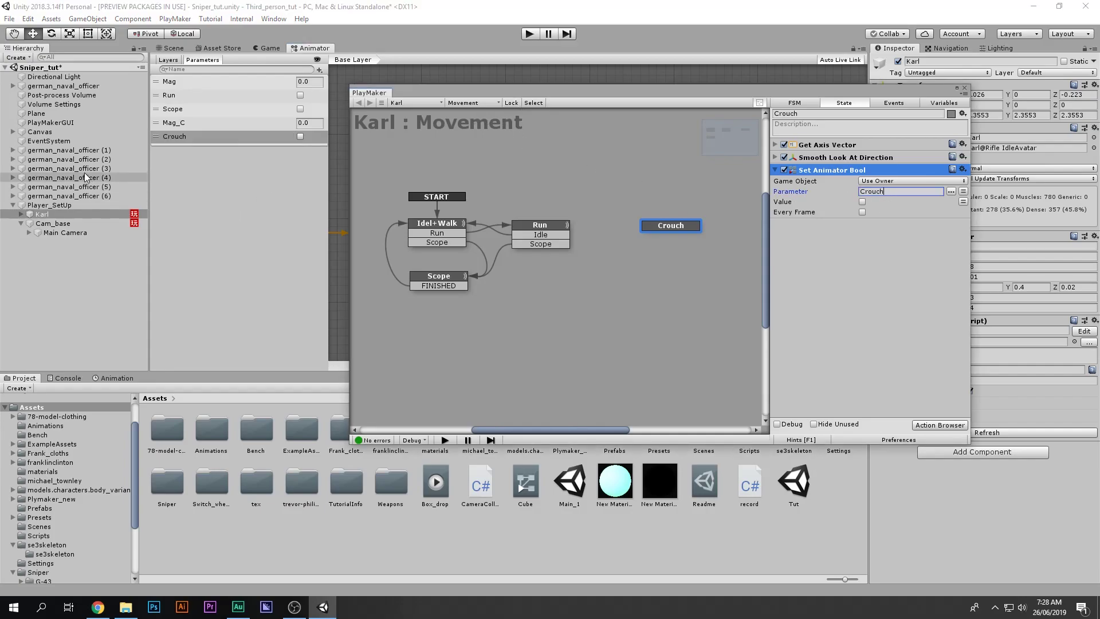
left_click(62, 213)
left_click(513, 102)
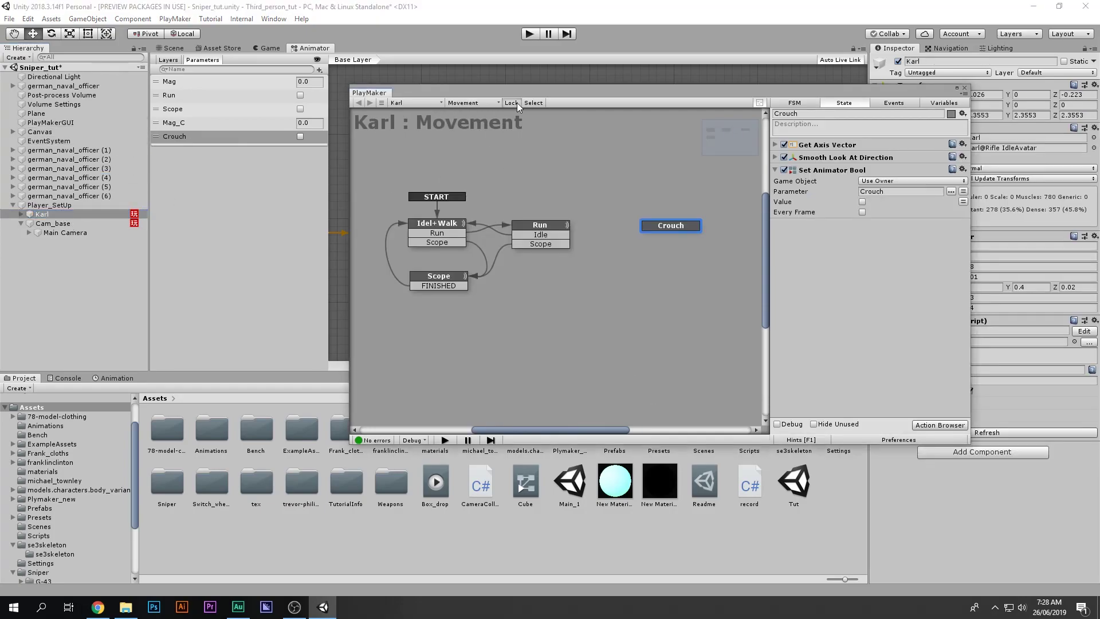
left_click(248, 145)
left_click(80, 159)
left_click(68, 204)
left_click(69, 224)
left_click(66, 216)
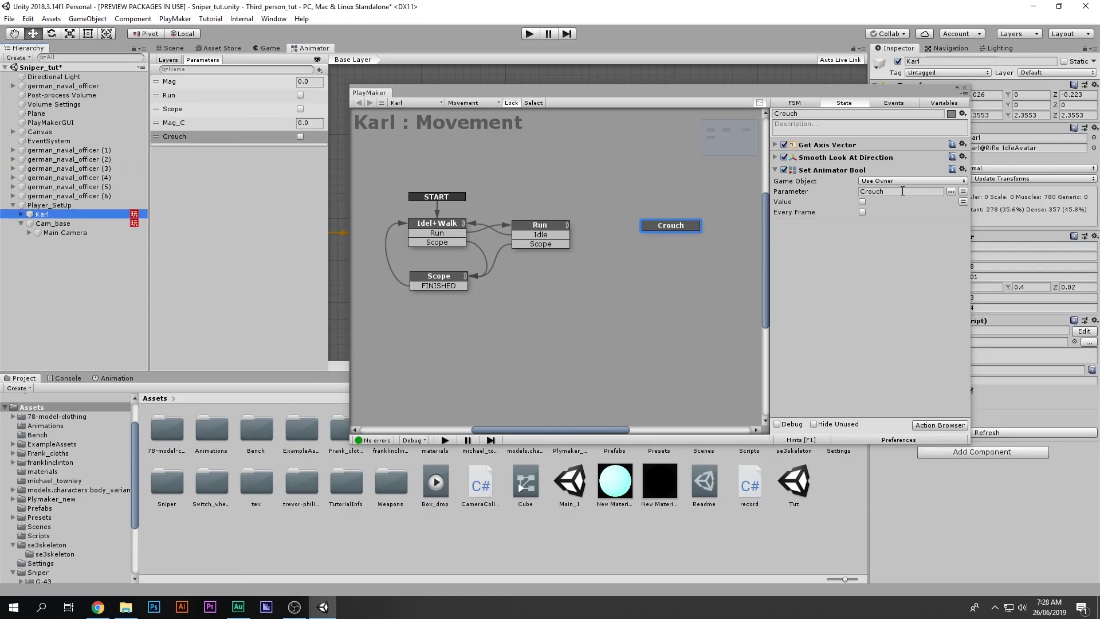
- Set the Value of the Crouch state's Set Animator Bool action to true
left_click(882, 192)
left_click(863, 201)
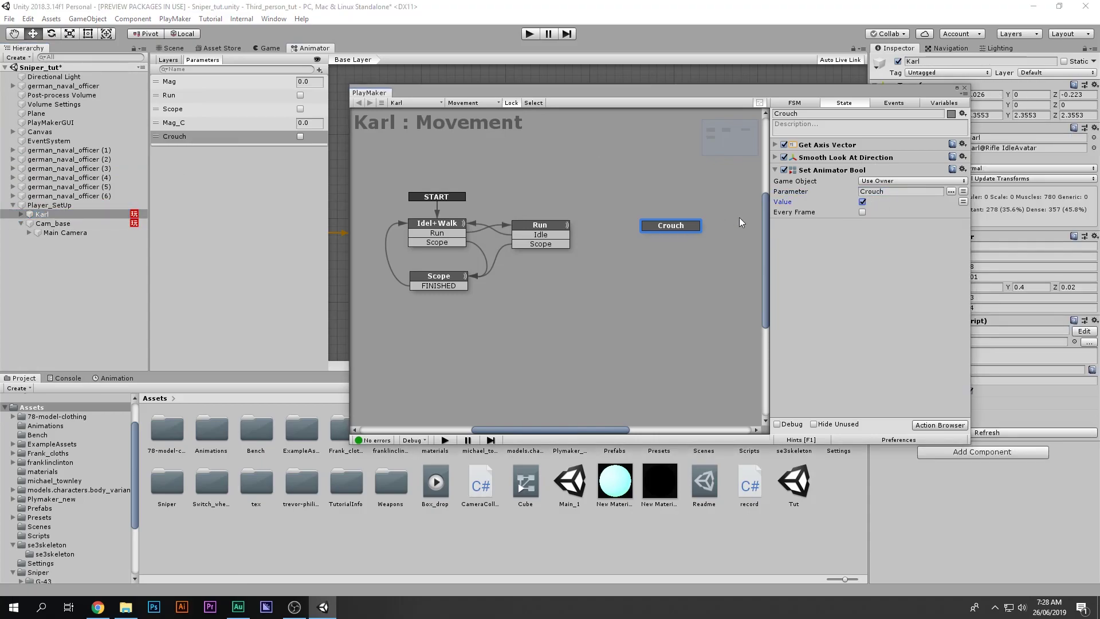
- Find the Set Animator Float action, add it to the Crouch state and close the action browser
key("grave")
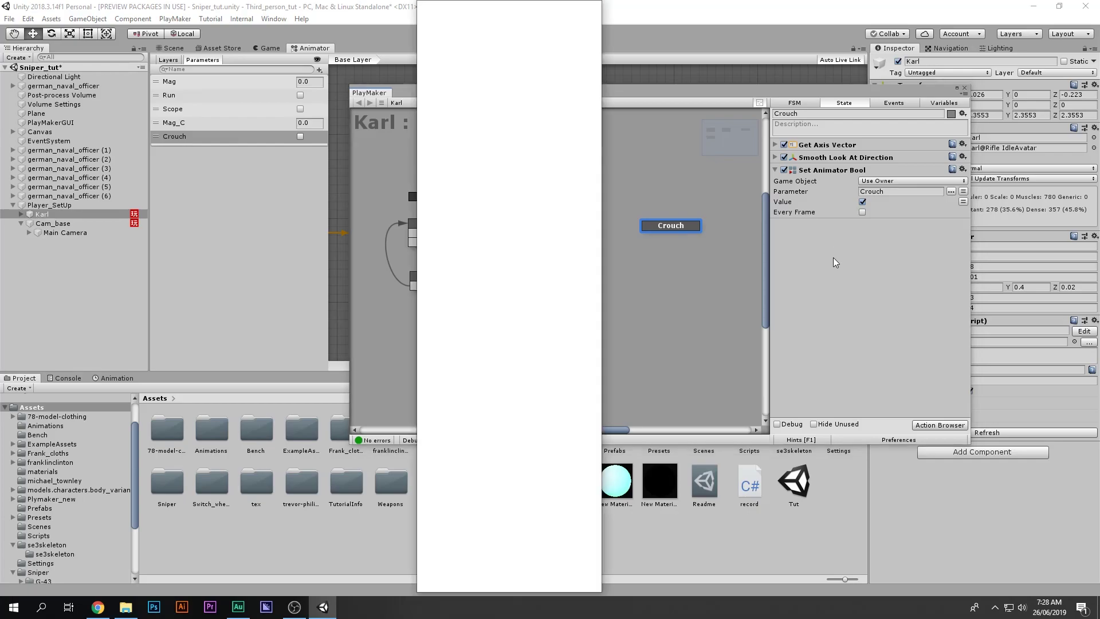
type("set")
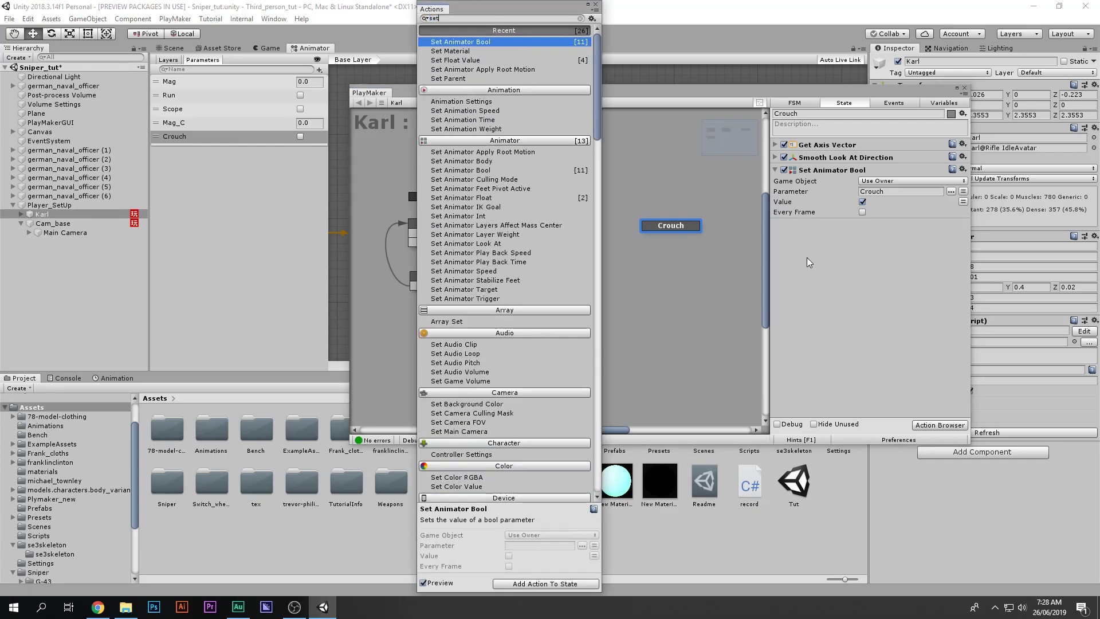
type(" float")
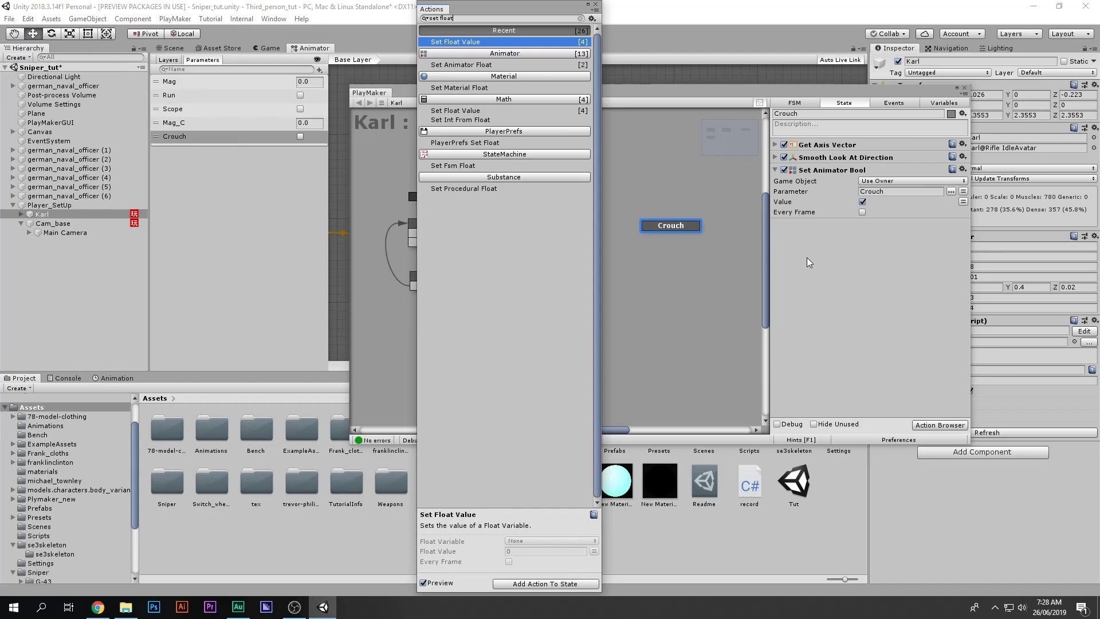
key("Down")
key("Down")
key("Down")
key("Down")
key("Down")
key("Down")
key("Down")
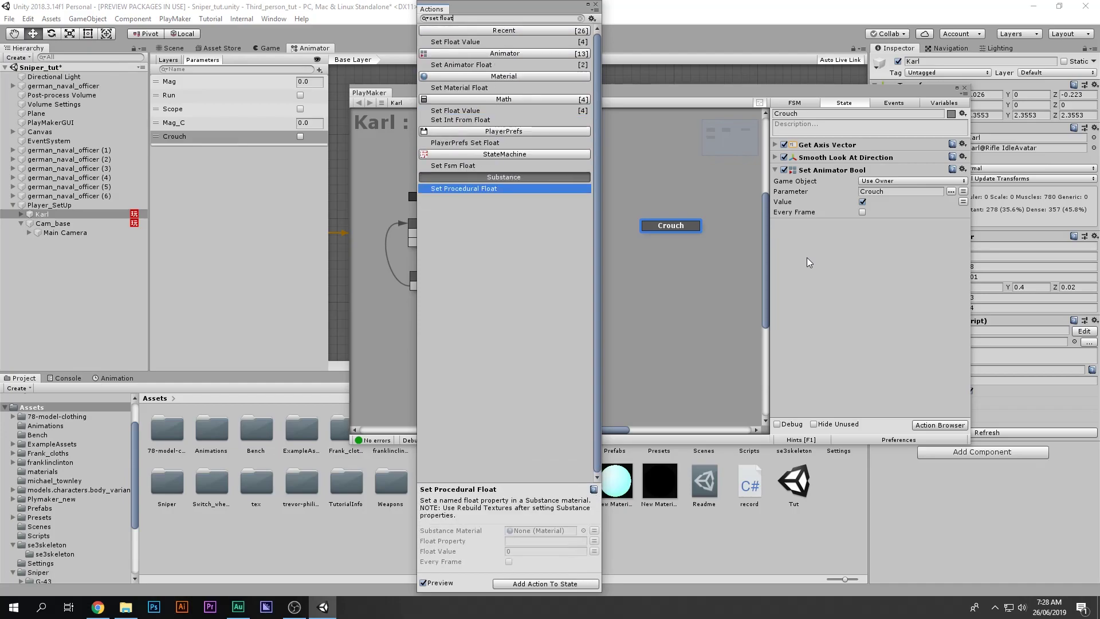
key("Up")
key("Up")
key("Up")
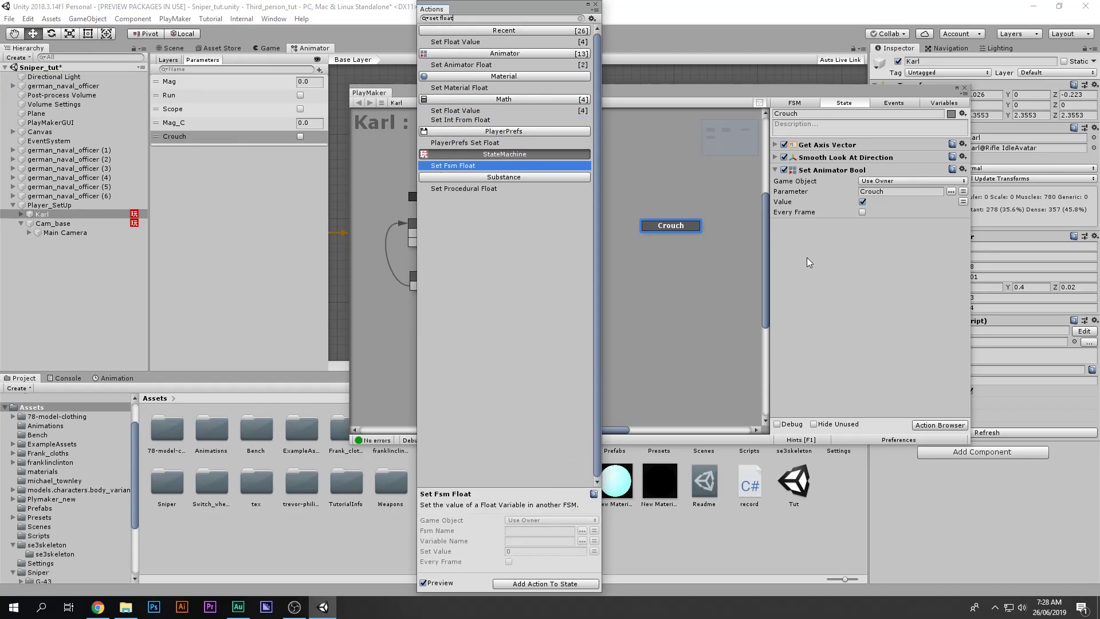
type("at")
key("BackSpace")
key("BackSpace")
key("BackSpace")
key("BackSpace")
key("BackSpace")
type("a")
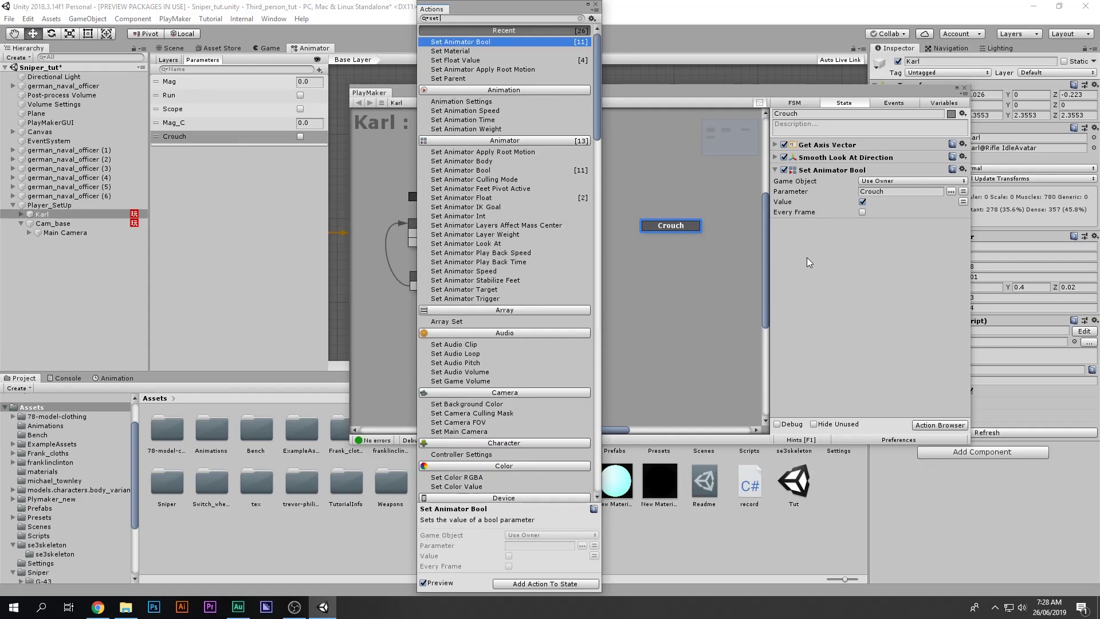
type("n")
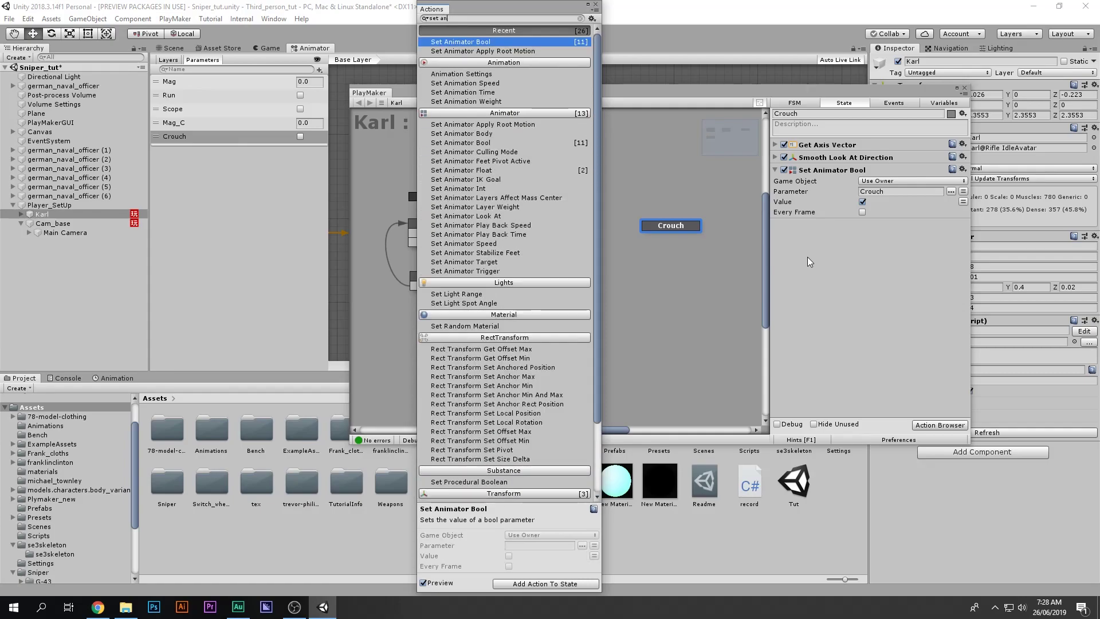
type("ima")
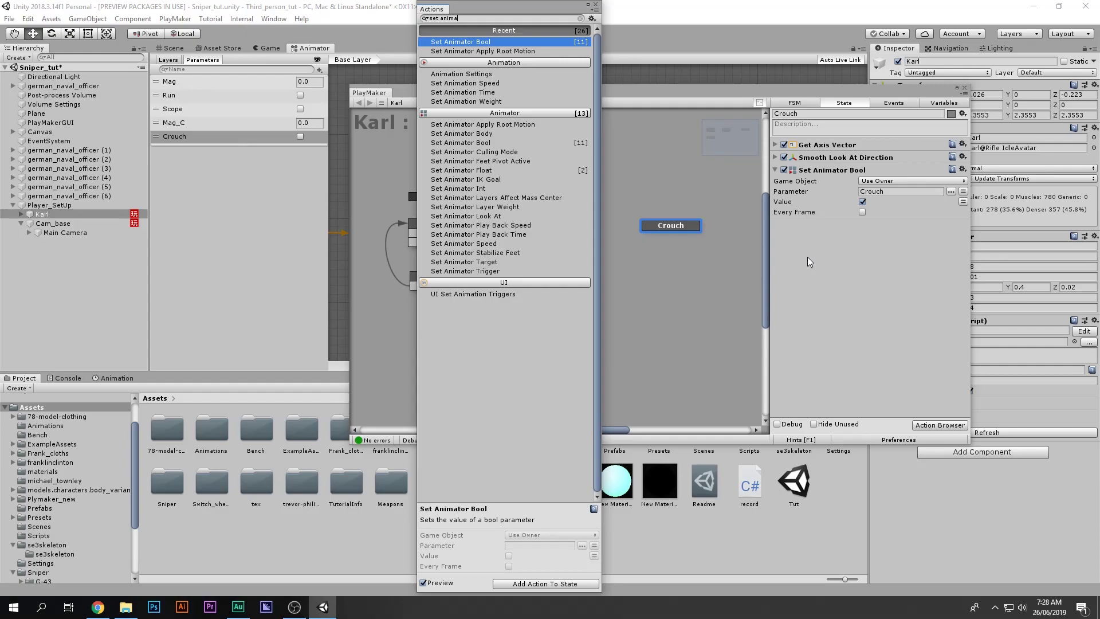
double_click(469, 169)
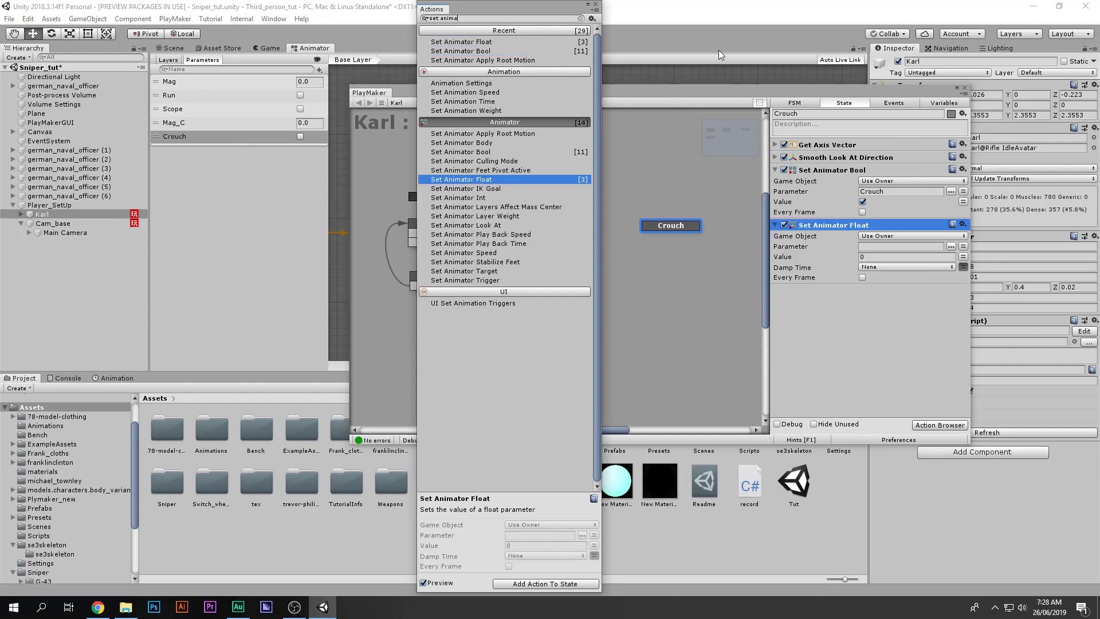
left_click(595, 5)
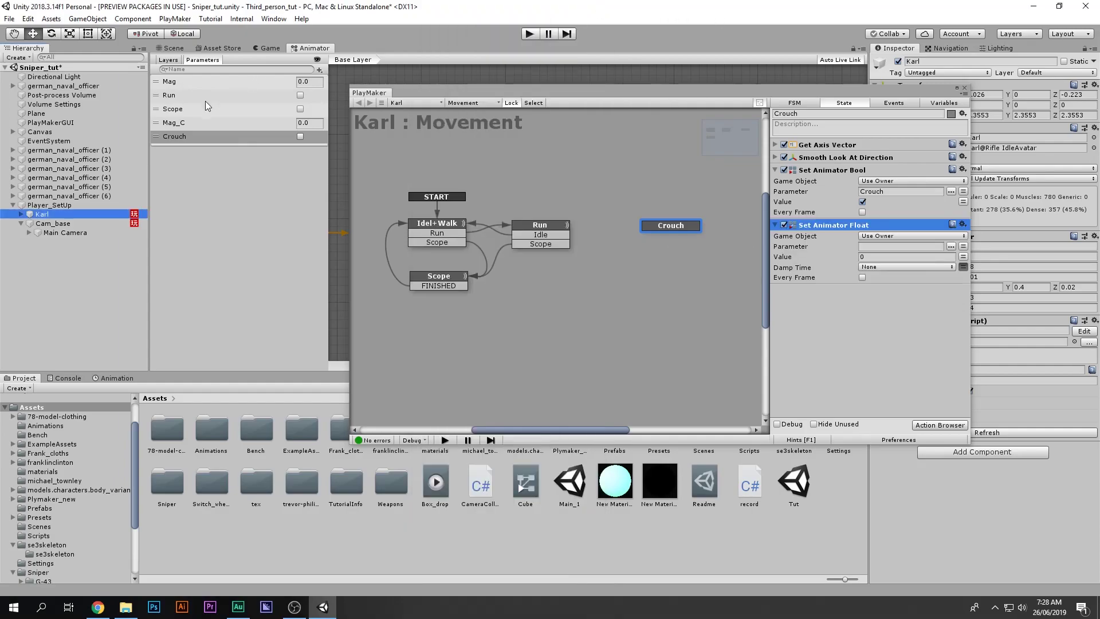
- Copy the Mag_C animator parameter name into the Parameter of Set Animator Float and set its Value to 1
left_click(180, 124)
left_click(181, 126)
key("ctrl+c")
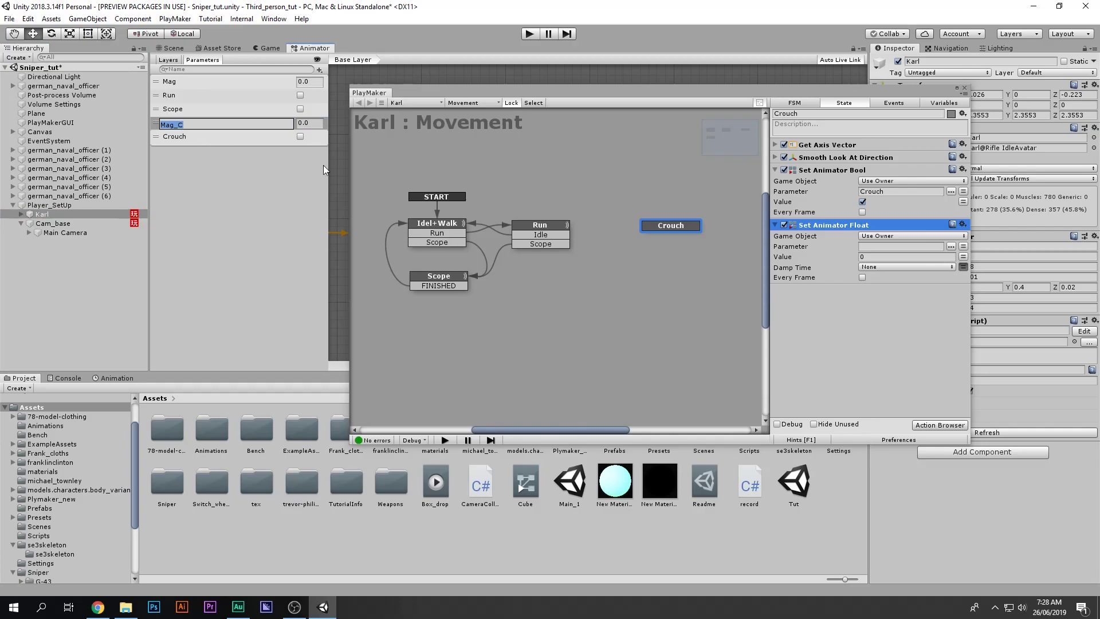
left_click(883, 246)
key("ctrl+v")
left_click(882, 256)
type("1")
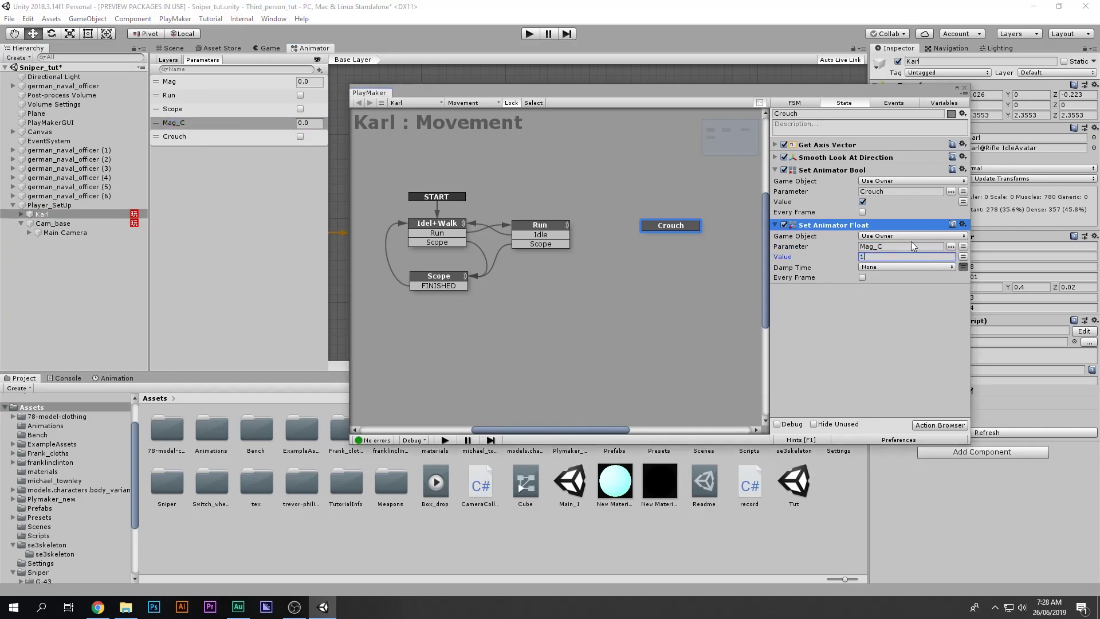
- Switch the Value of Set Animator Float to the Mag variable, checking the Store Magnitude variable of Get Axis Vector
left_click(777, 146)
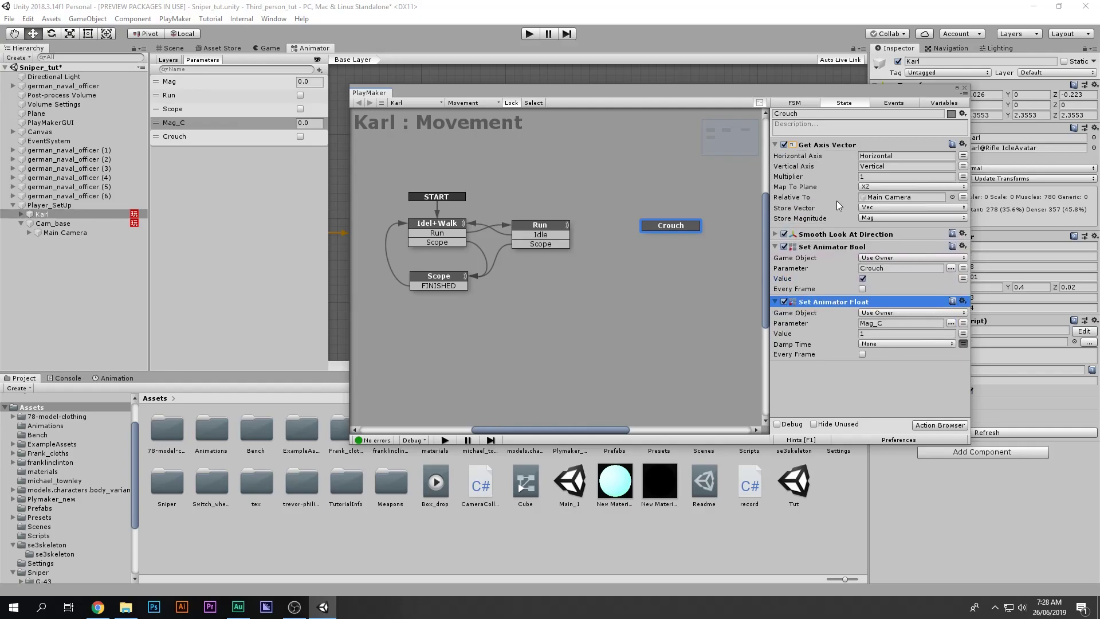
left_click(963, 333)
left_click(911, 333)
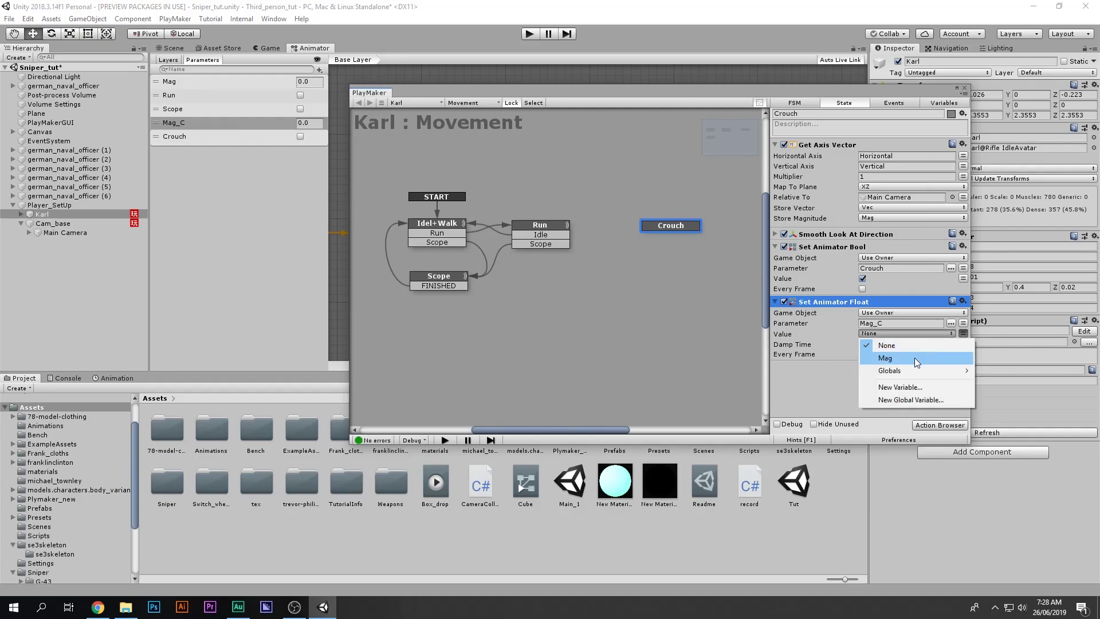
left_click(916, 358)
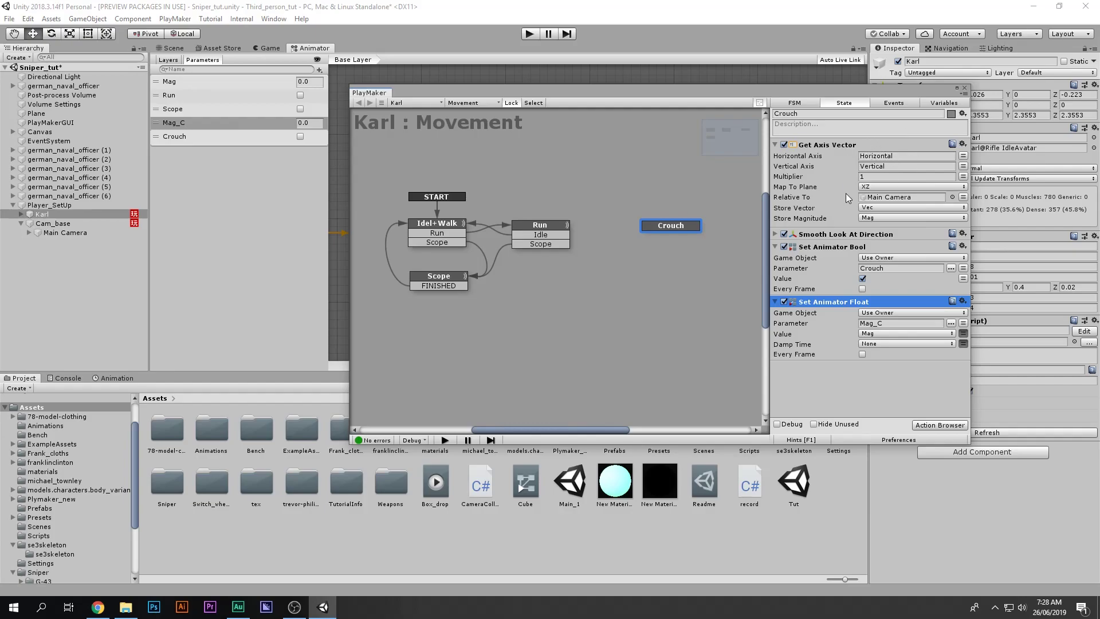
- Make Set Animator Float run every frame and save the scene
left_click(885, 324)
left_click(310, 125)
left_click(892, 324)
left_click(862, 354)
left_click(796, 383)
key("ctrl+s")
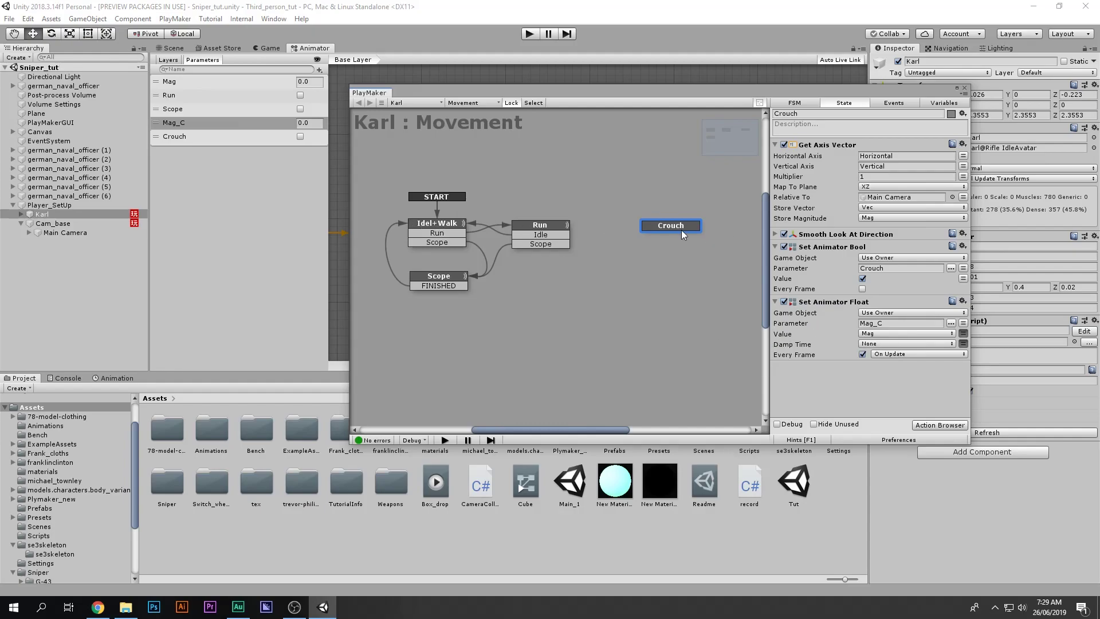
- Move the Crouch state above the Run state in the Movement FSM graph
left_click_drag(668, 224, 667, 220)
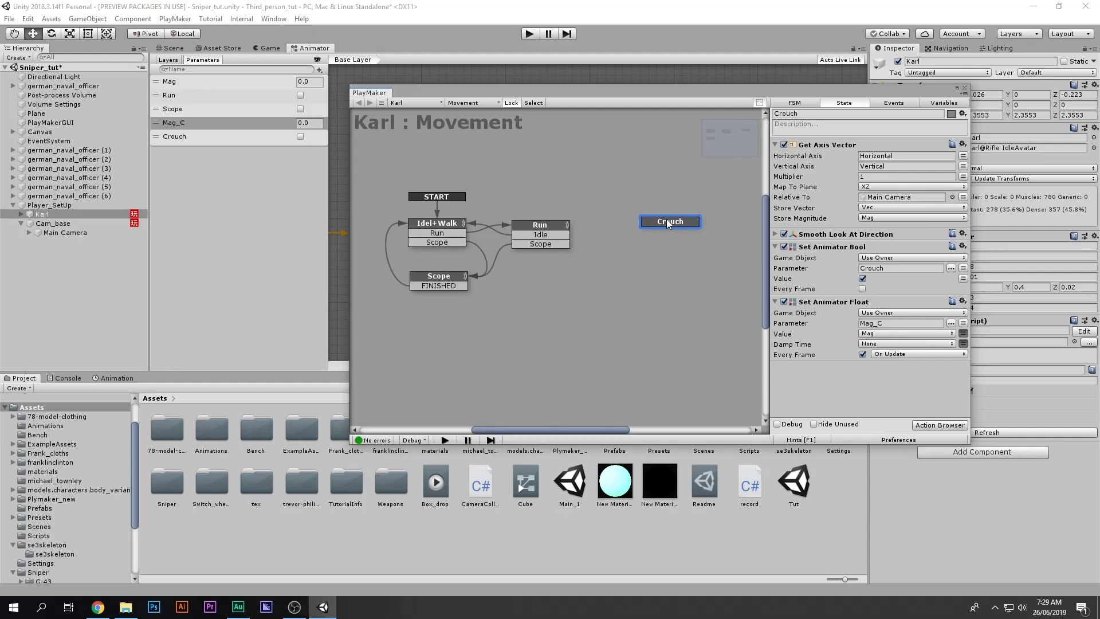
left_click(451, 225)
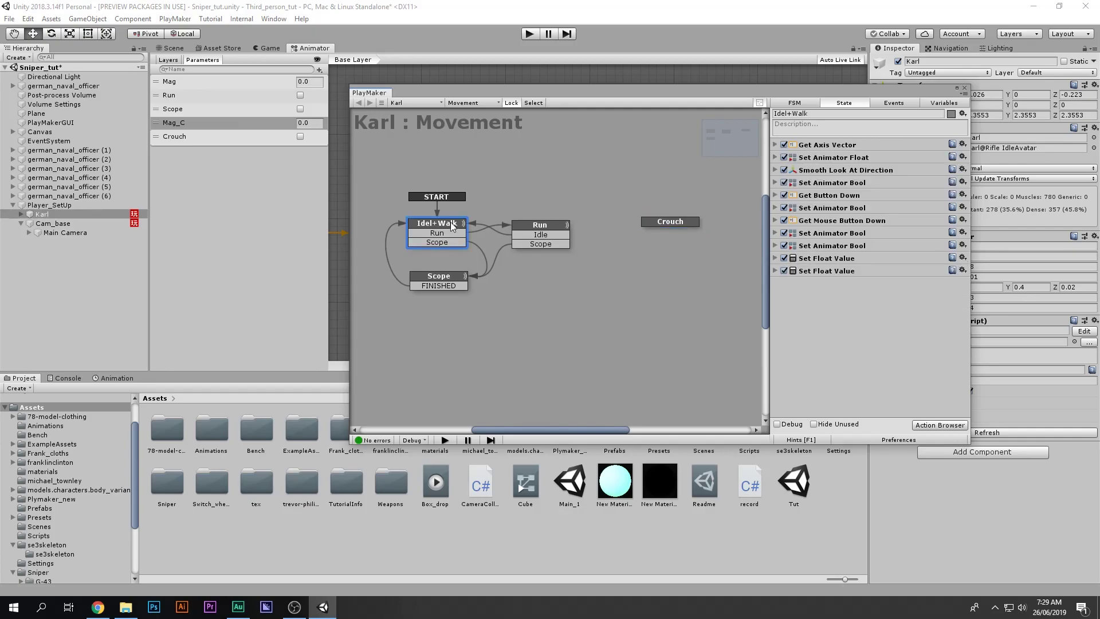
left_click(660, 222)
left_click_drag(660, 222, 588, 157)
left_click(455, 224)
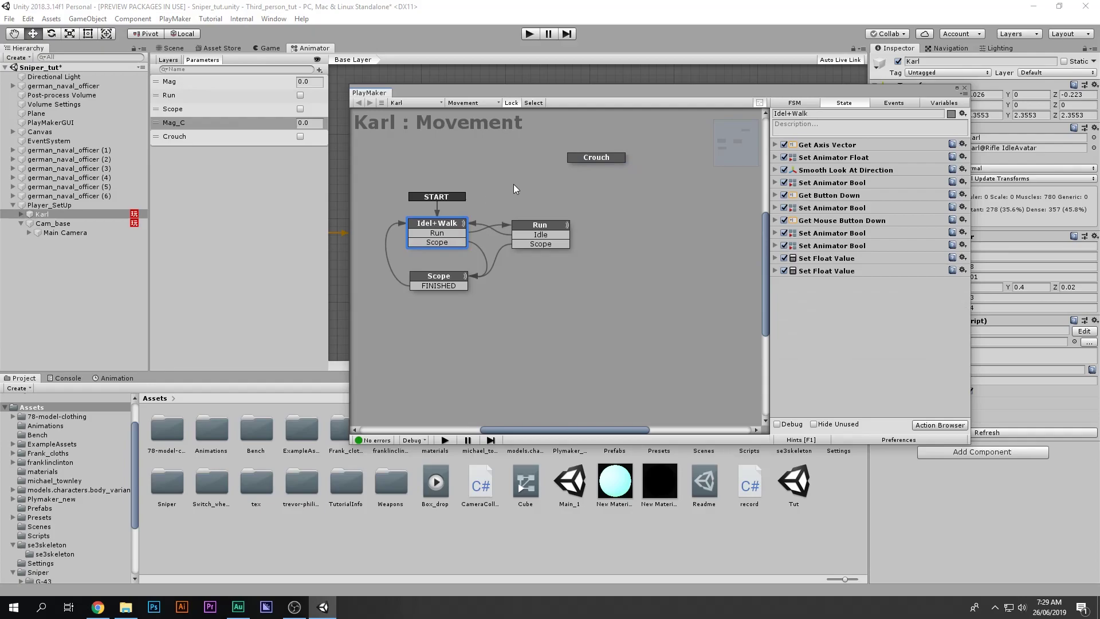
left_click(586, 159)
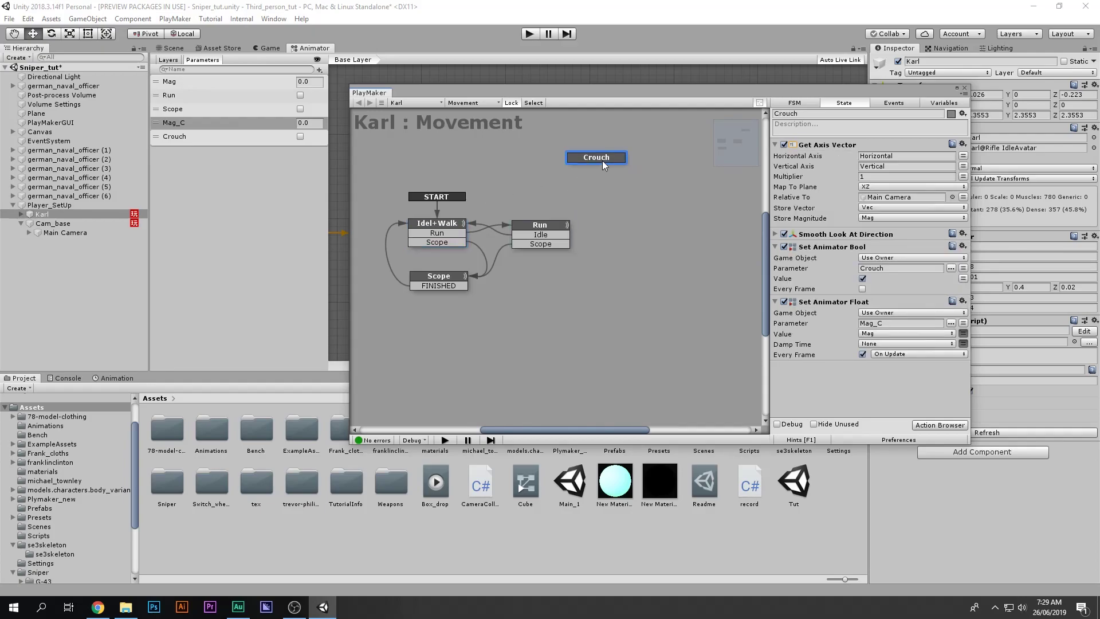
left_click_drag(600, 163, 562, 157)
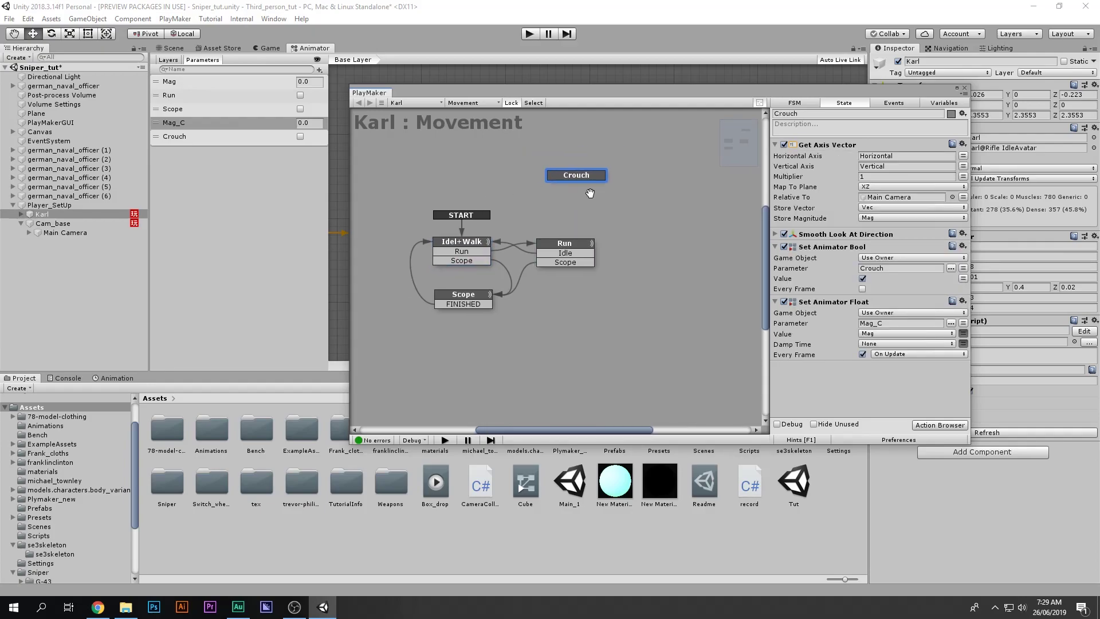
- Add a Get Button Down action to the Idel+Walk state and close the action browser
left_click(472, 242)
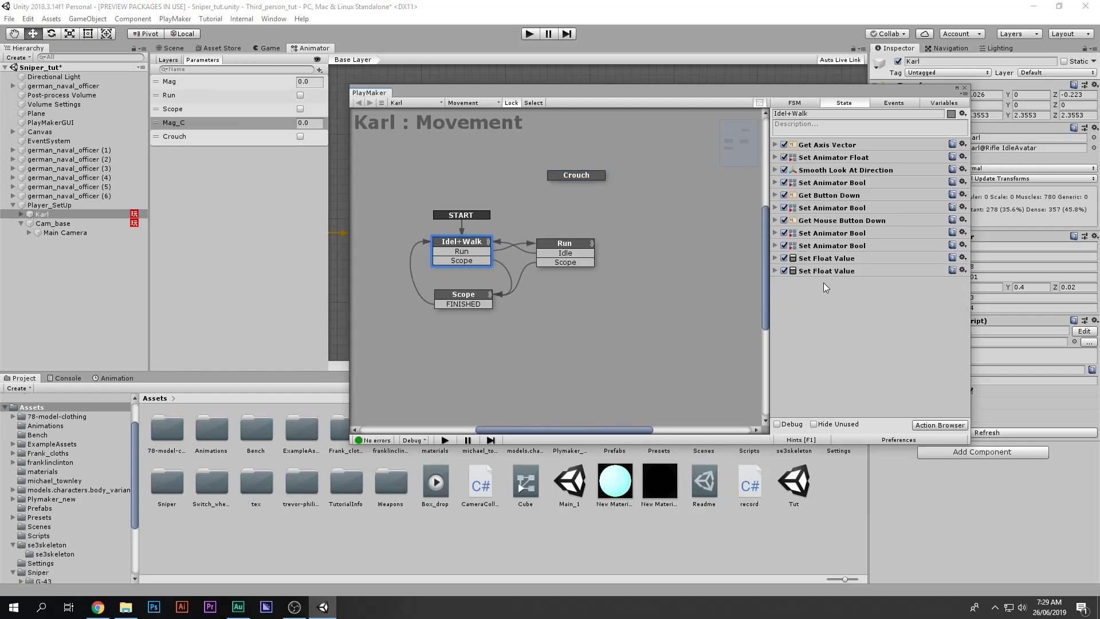
key("t")
key("grave")
type("f")
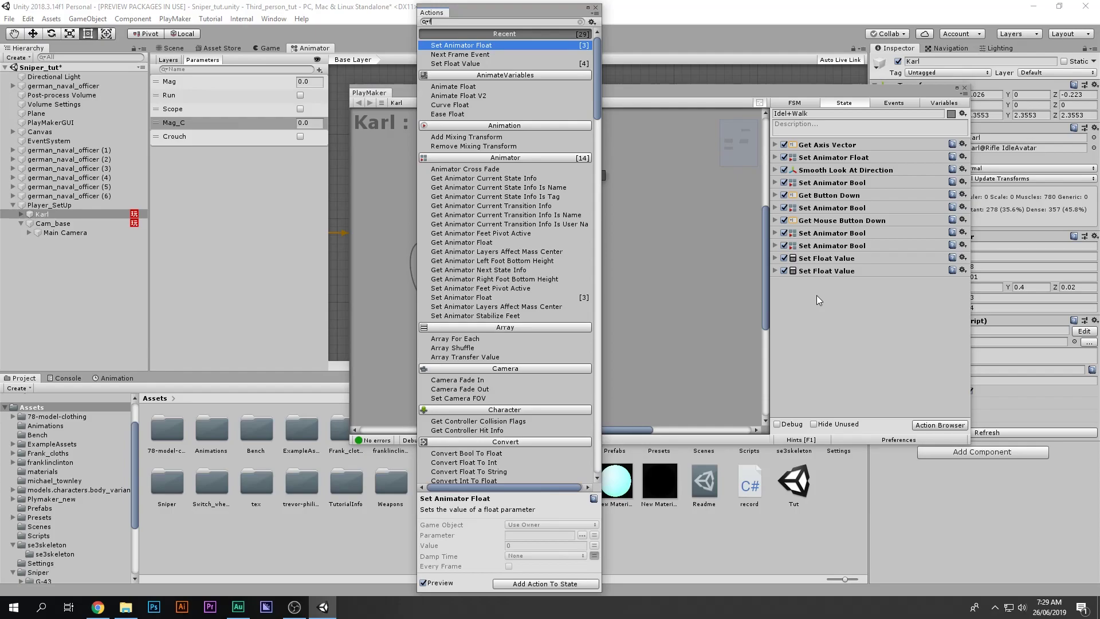
key("BackSpace")
type("get but")
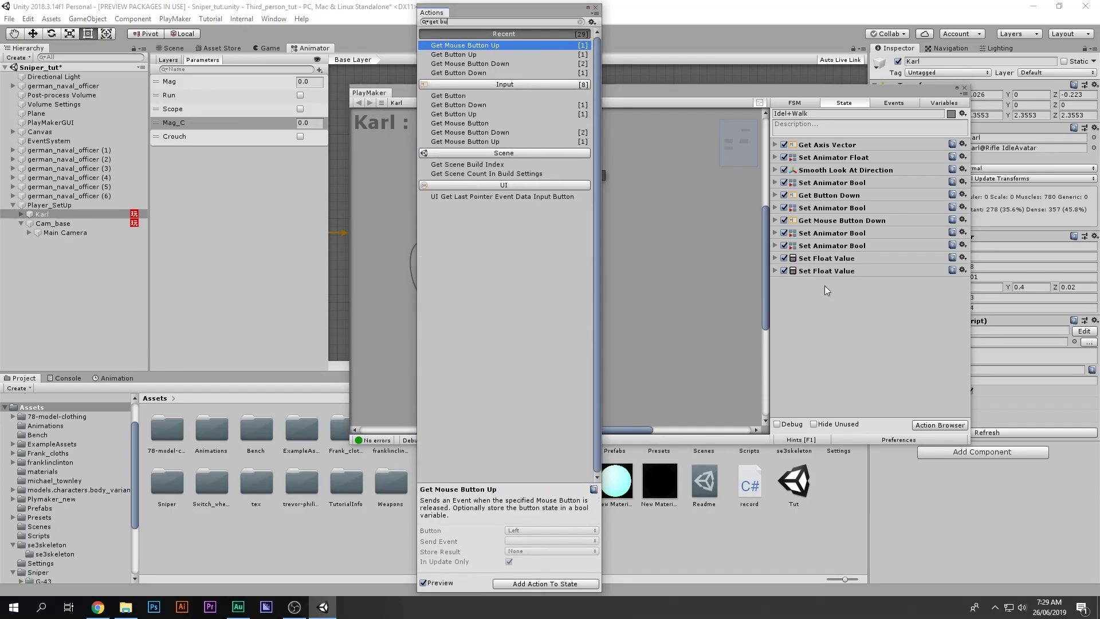
key("Down")
key("Down")
key("Down")
key("Down")
key("Down")
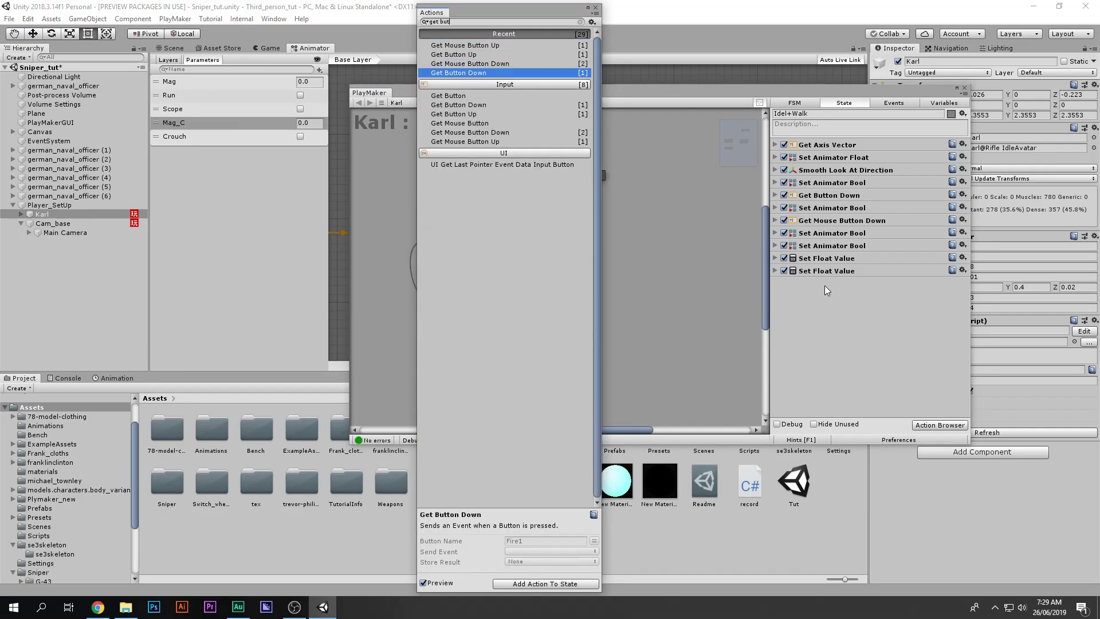
key("Return")
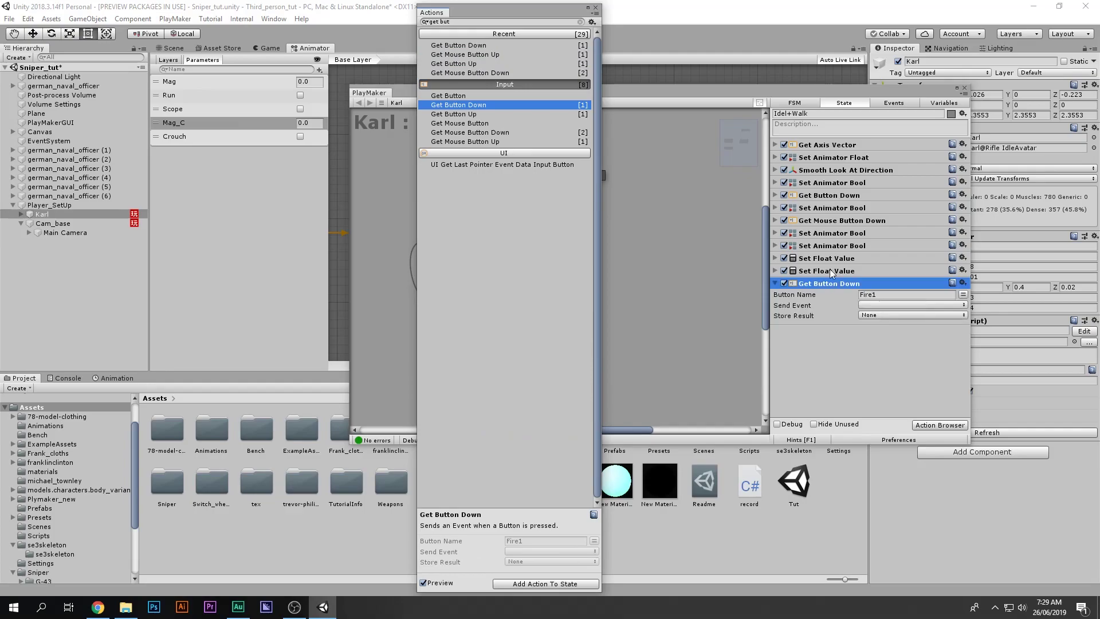
left_click(596, 8)
- Open the Input category of the Project Settings and collapse the Change axis
left_click(30, 18)
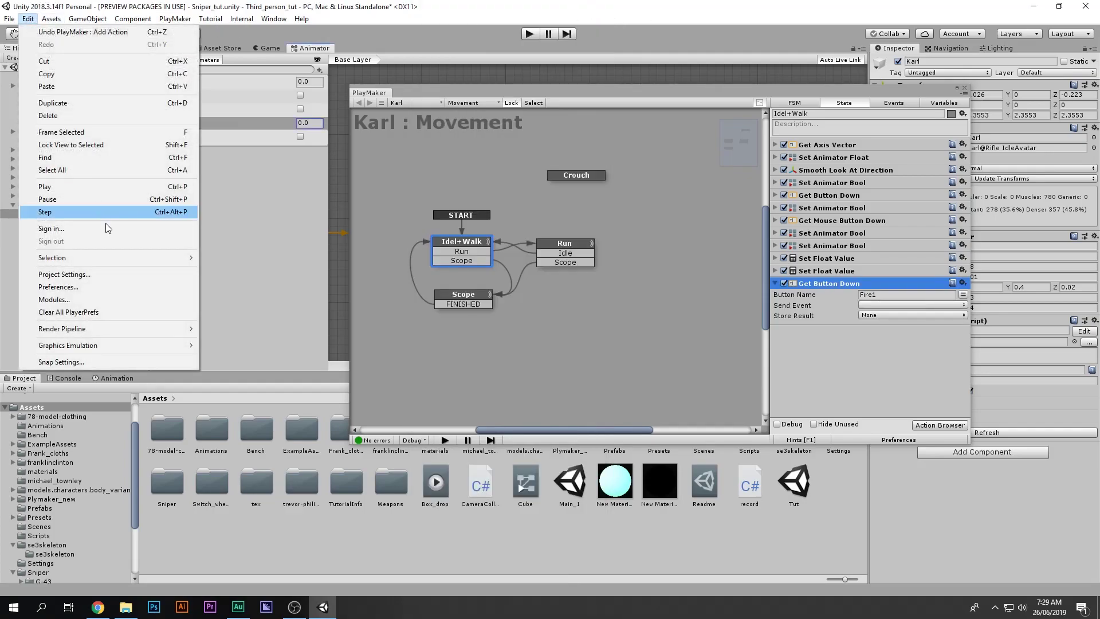
left_click(146, 271)
left_click(610, 88)
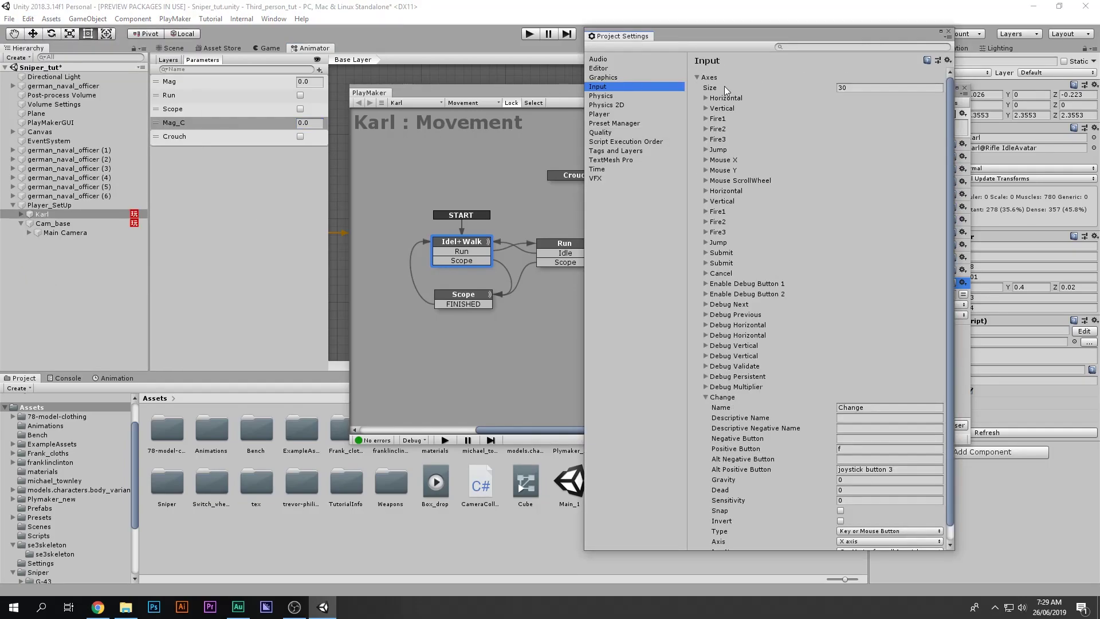
left_click(726, 399)
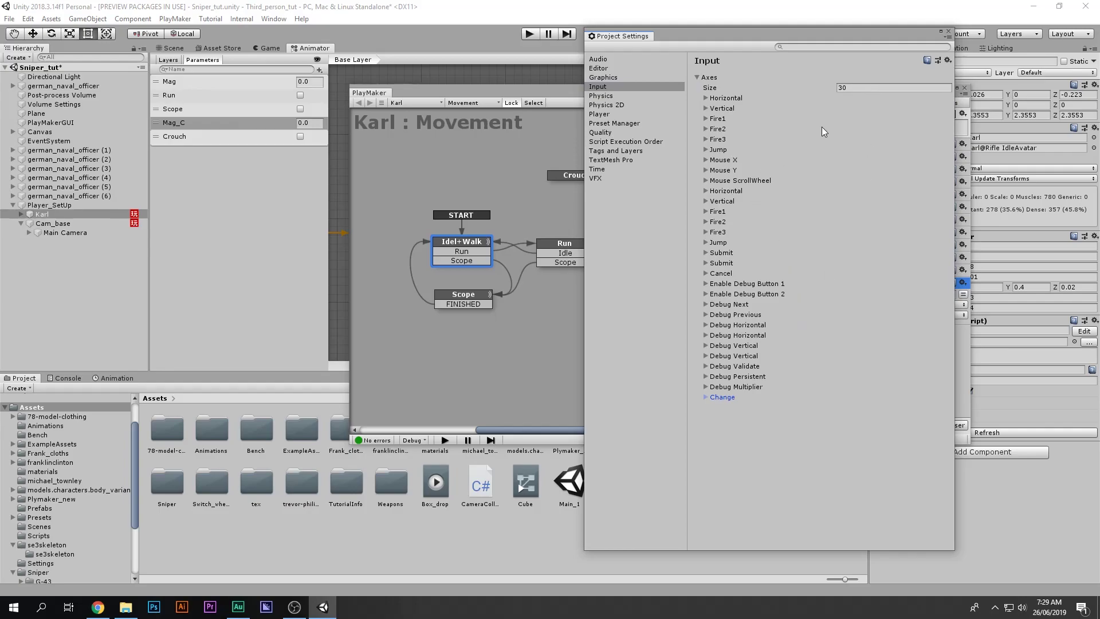
- Increase the input axes size to 31 and name the new last axis Crouch
left_click(862, 88)
type("31")
key("Return")
left_click(728, 409)
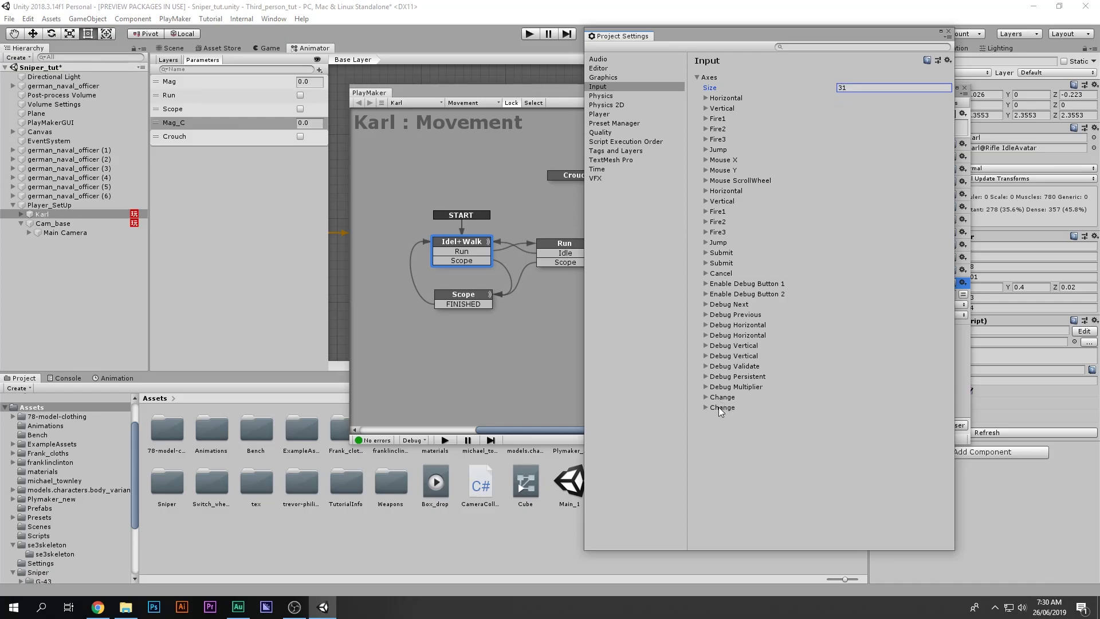
left_click(865, 416)
type("Mag_C")
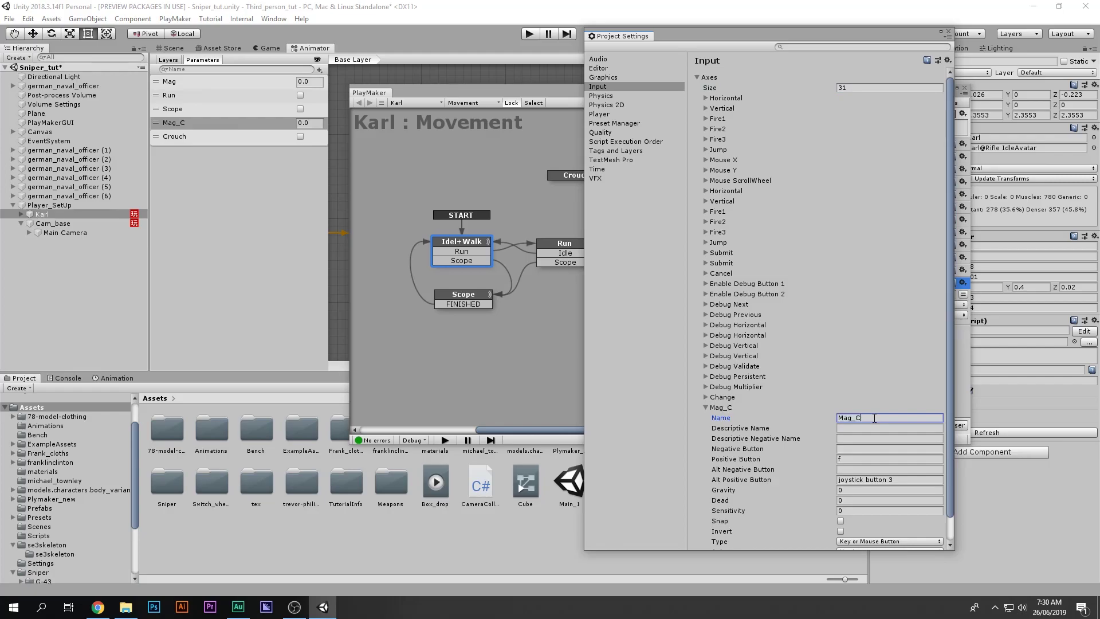
key("ctrl+a")
type("Crouch")
- Set the Crouch axis's positive button to left ctrl
key("Tab")
key("Tab")
key("Tab")
key("Tab")
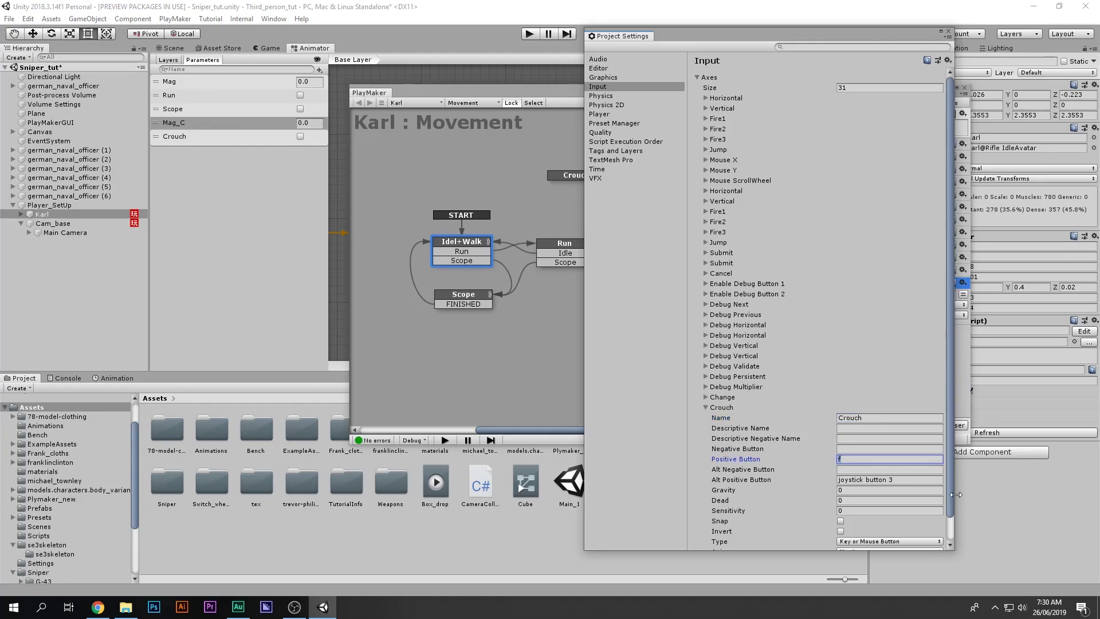
type("left ct")
key("Return")
- Copy the Crouch axis name, close the project settings, and use it as the button name in Idel+Walk's Get Button Down action
left_click(872, 417)
key("ctrl+c")
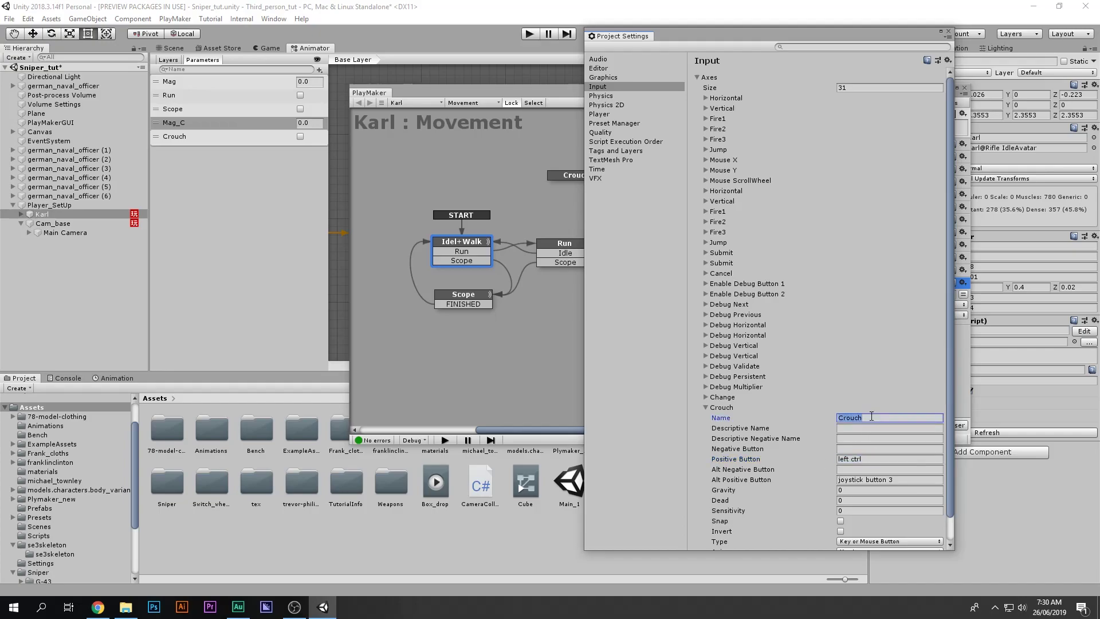
left_click(948, 32)
left_click(886, 293)
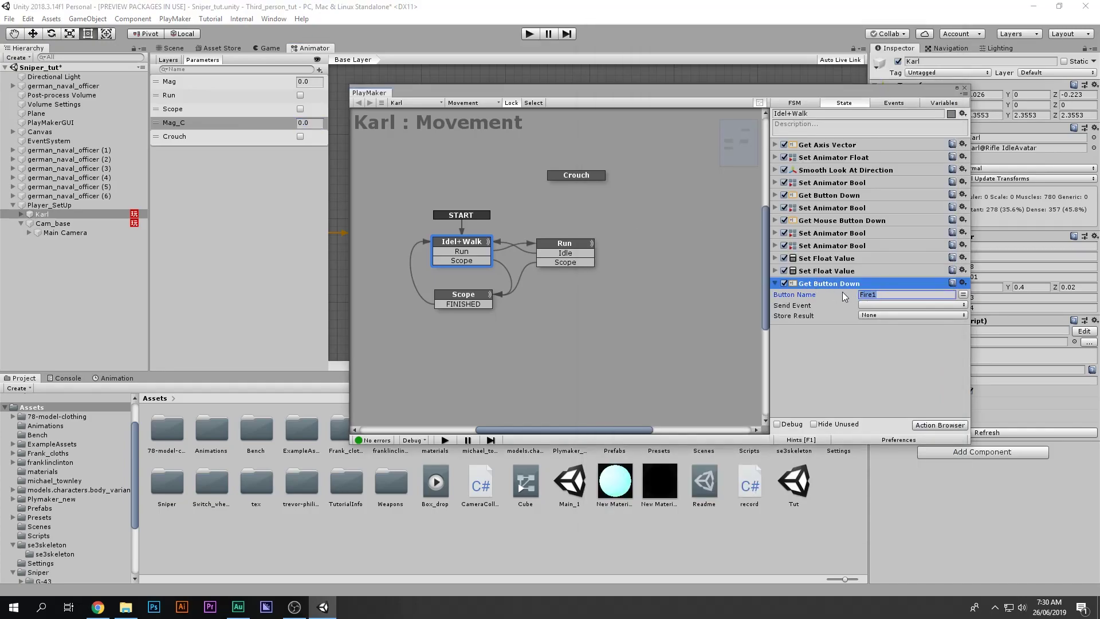
key("ctrl+v")
- Create a new Crouch event as the send event of Idel+Walk's Get Button Down action
left_click(872, 306)
left_click(898, 425)
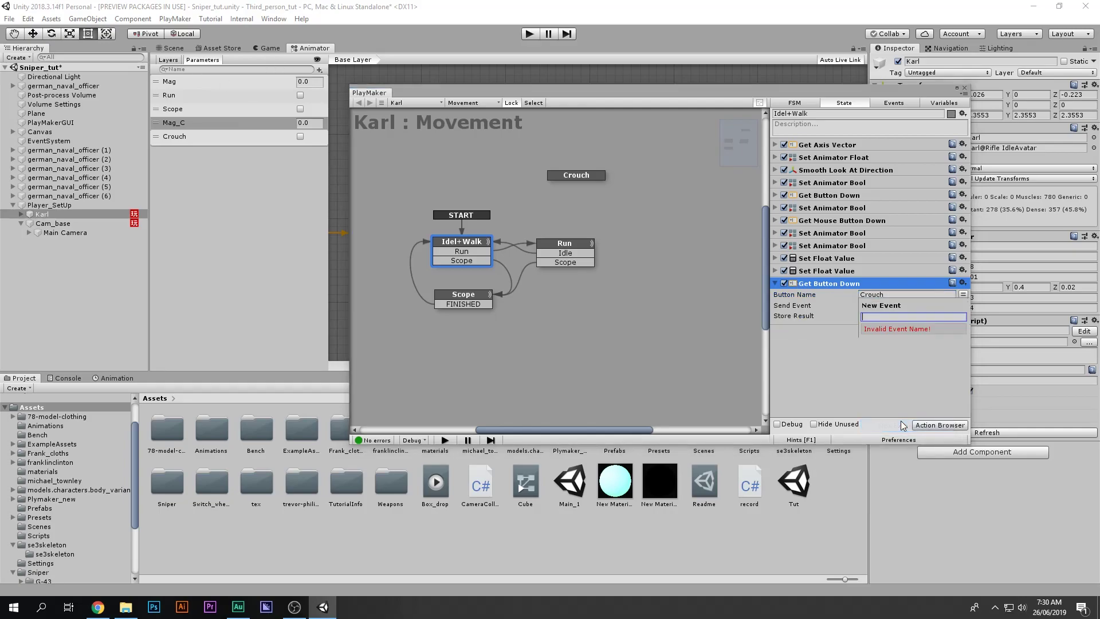
key("ctrl+v")
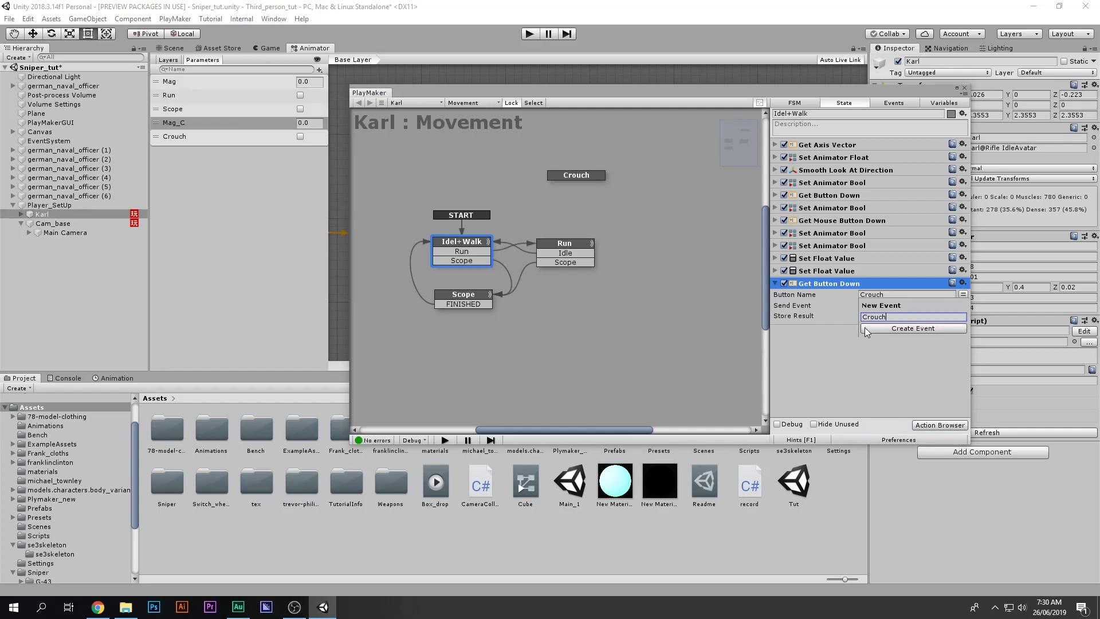
left_click(864, 327)
- Add a Crouch transition to the Idel+Walk state and link it to the Crouch state
right_click(476, 241)
mouse_move(520, 241)
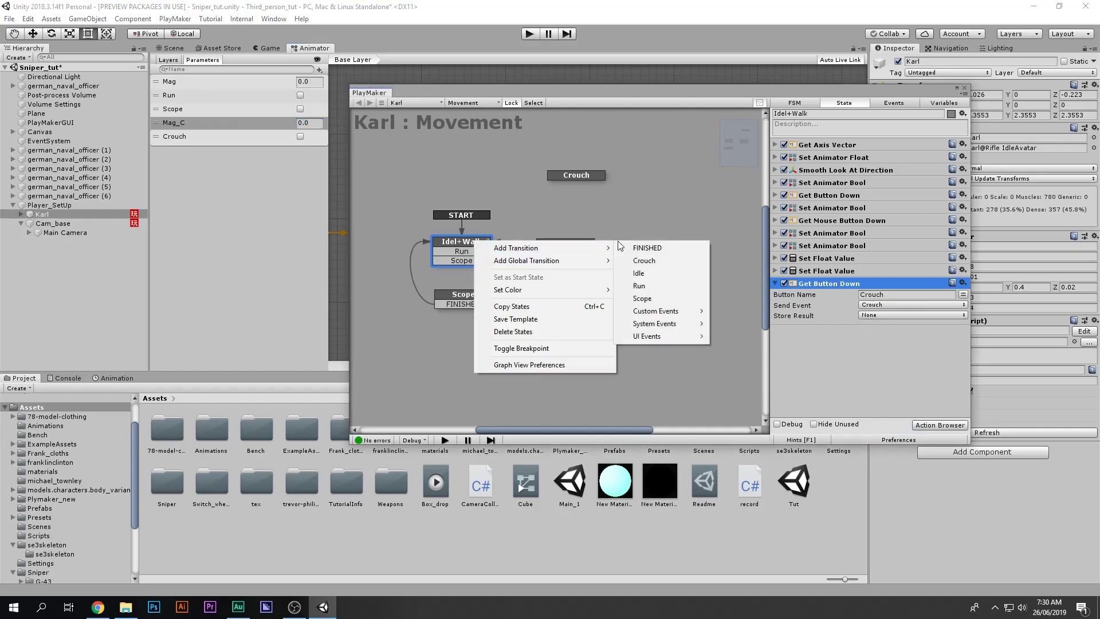
left_click(659, 260)
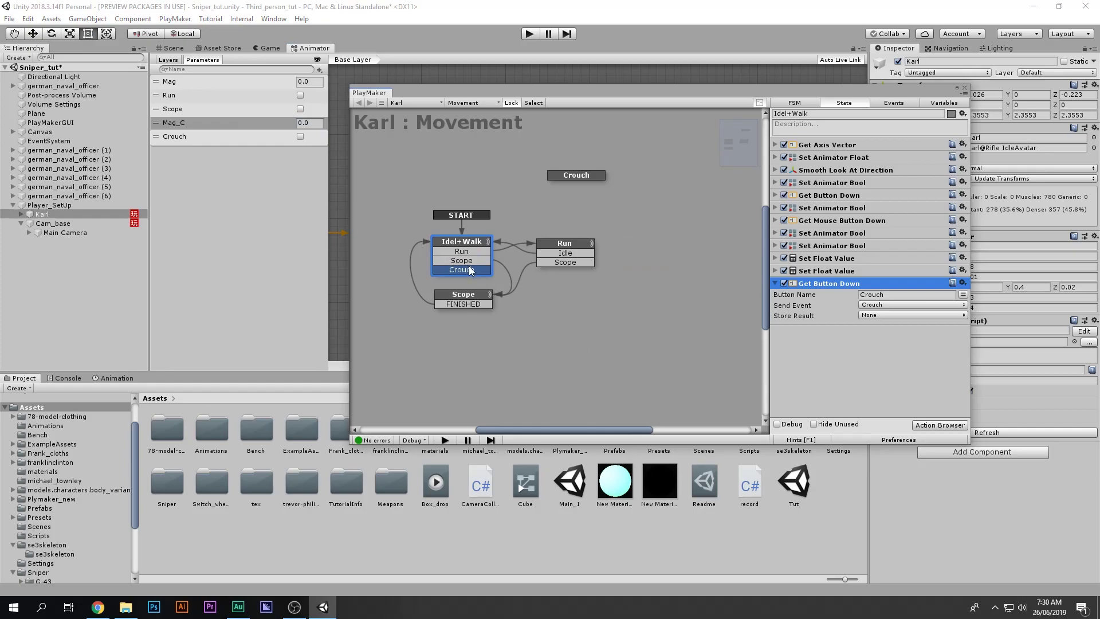
- Copy the Crouch Get Button Down action from Idel+Walk into the Run state
left_click(888, 296)
left_click(817, 283)
left_click(575, 252)
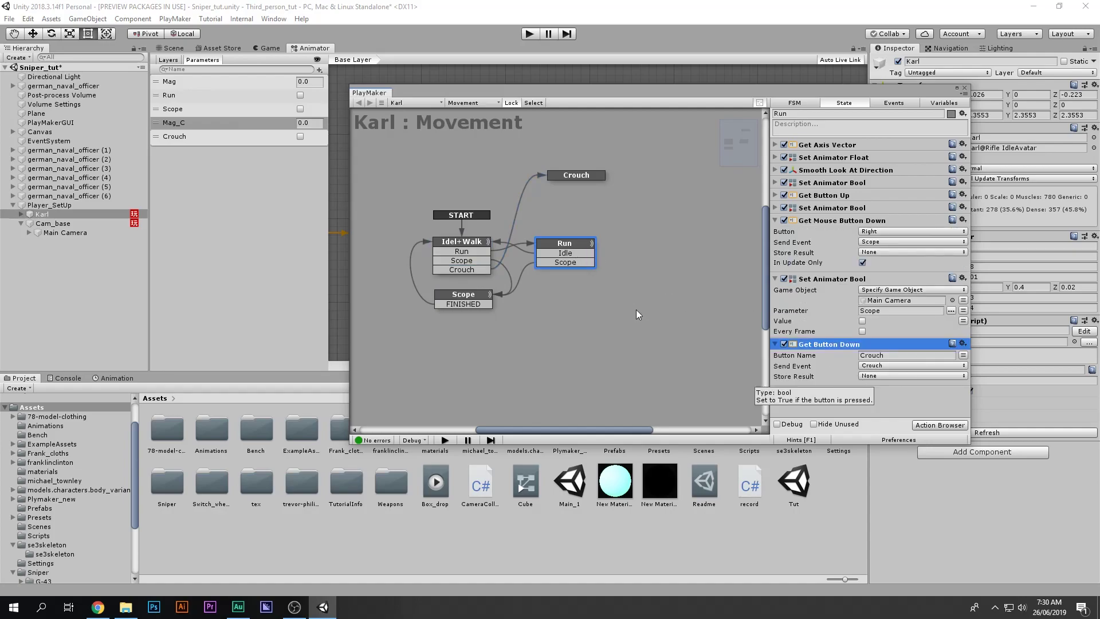
- Add a Crouch transition to the Run state and link it to the Crouch state
right_click(575, 247)
mouse_move(618, 245)
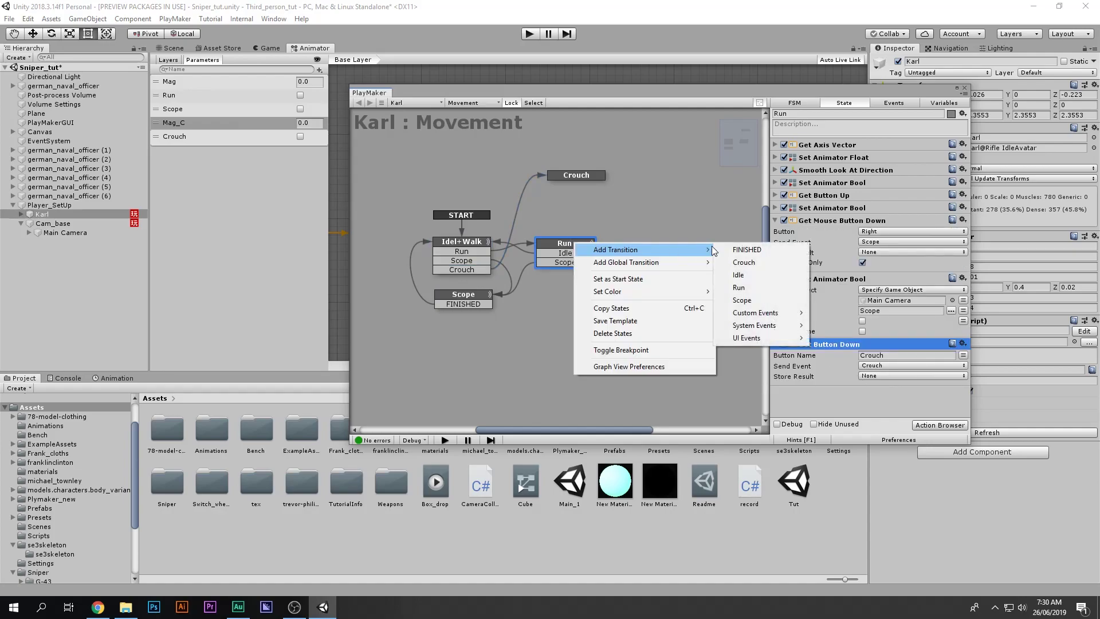
left_click(744, 267)
left_click_drag(576, 270, 572, 142)
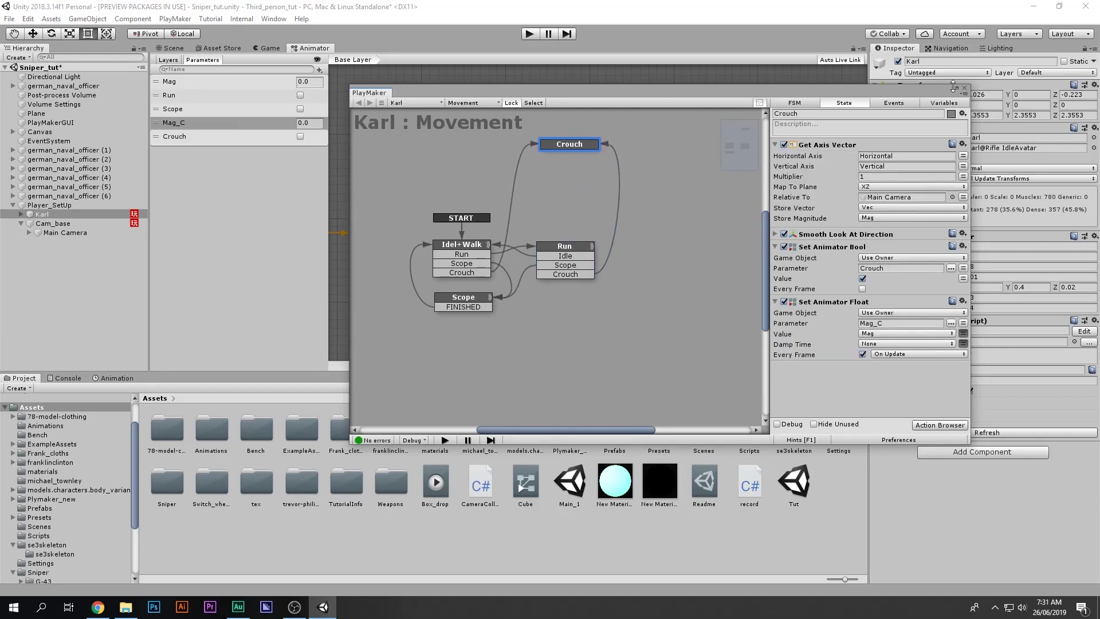
- Play the scene with the PlayMaker window narrowed and test Karl's walking and crouching
left_click(535, 35)
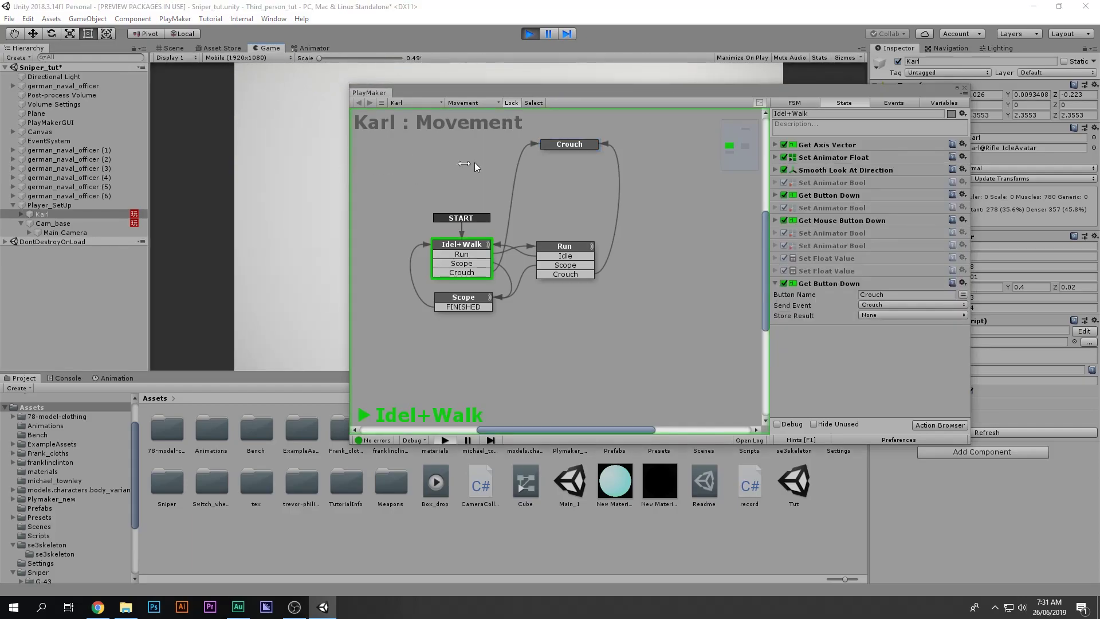
left_click_drag(444, 166, 511, 166)
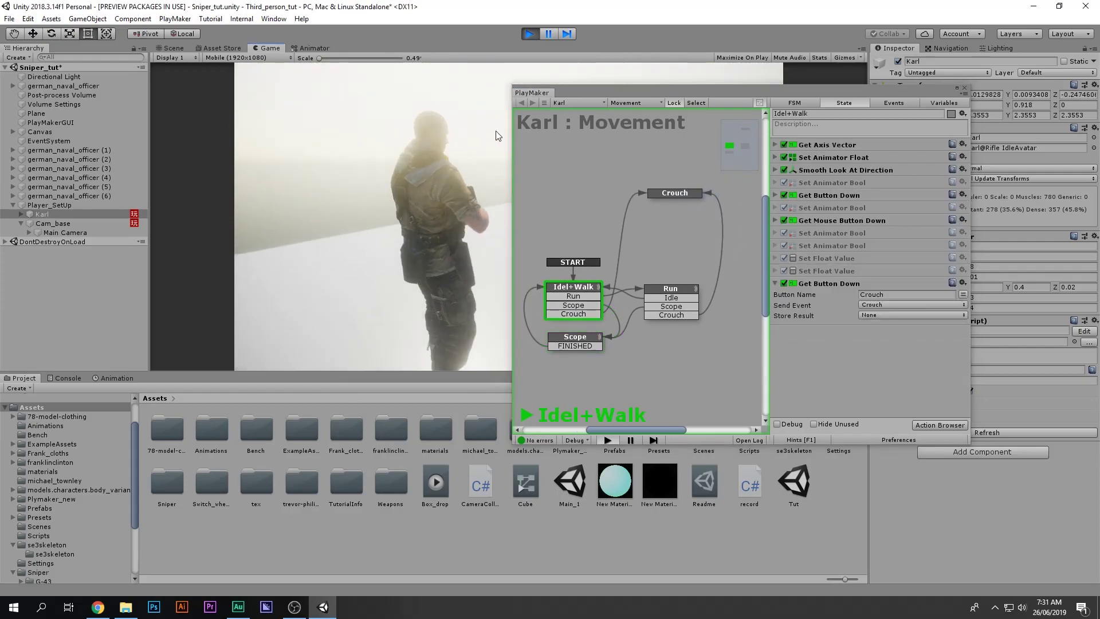
key("w")
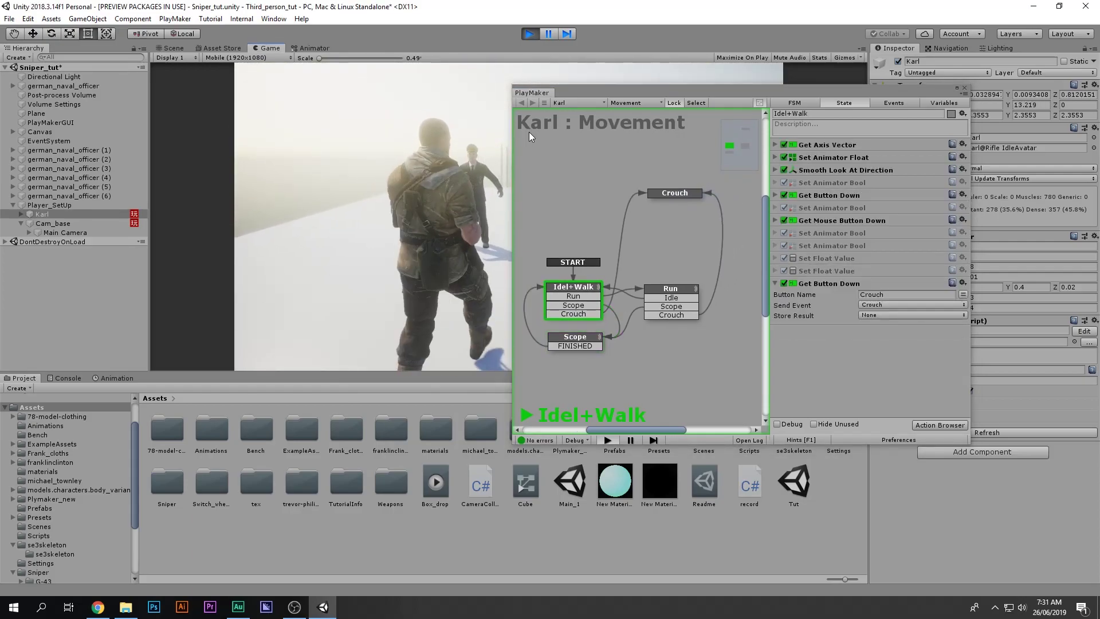
key("shift+w")
key("c")
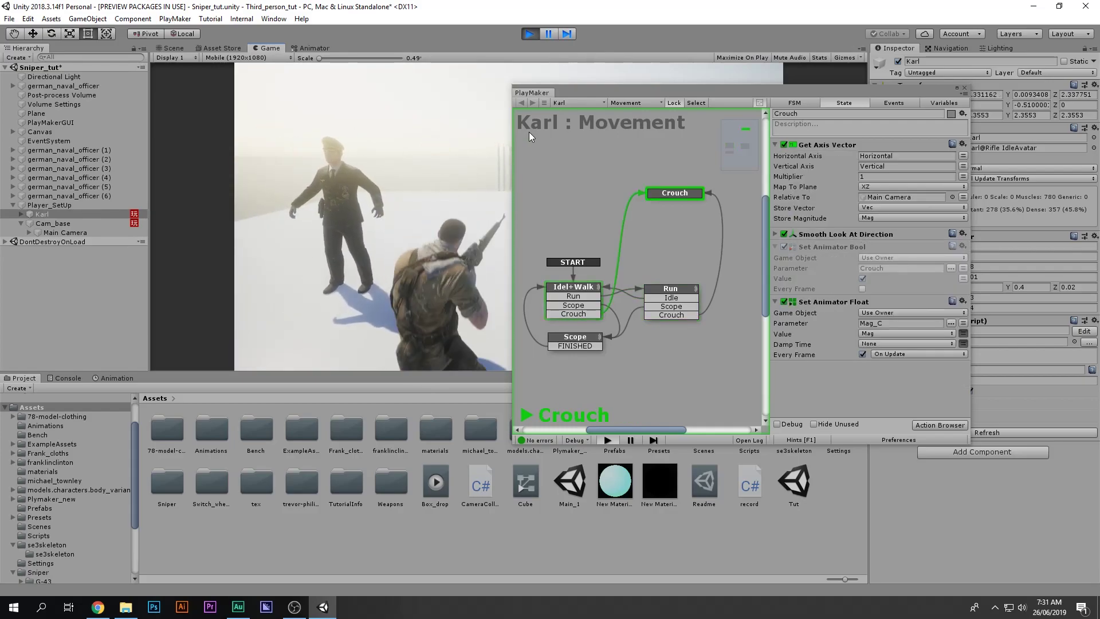
key("w")
key("w")
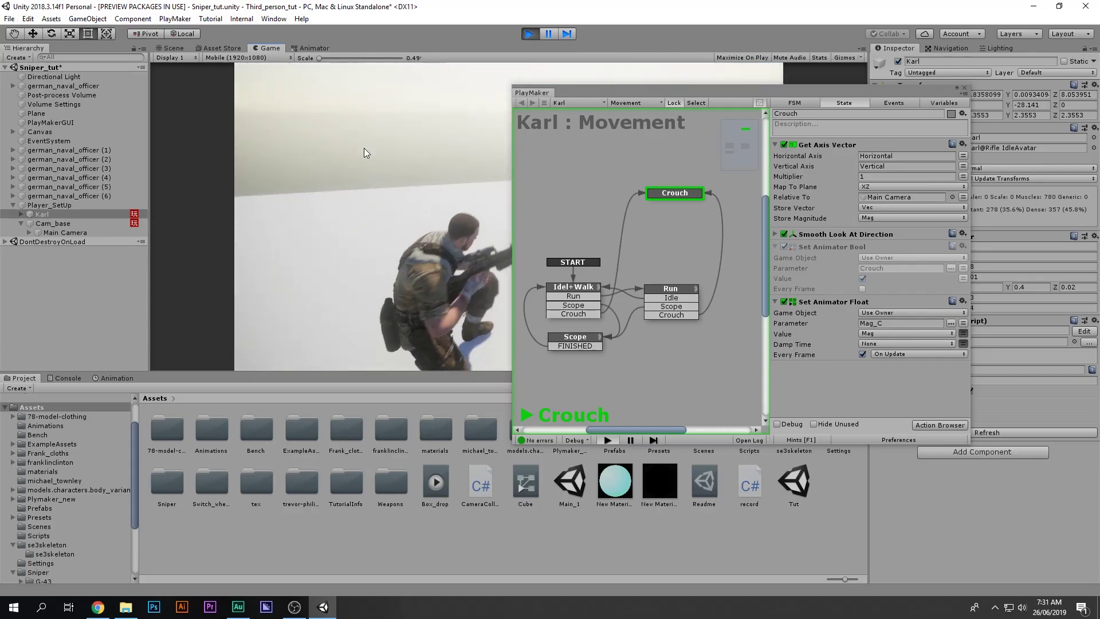
- Walk Karl in different directions while crouched to check the animation, and stop play mode
key("w")
key("s")
key("w")
key("a")
key("d")
key("w")
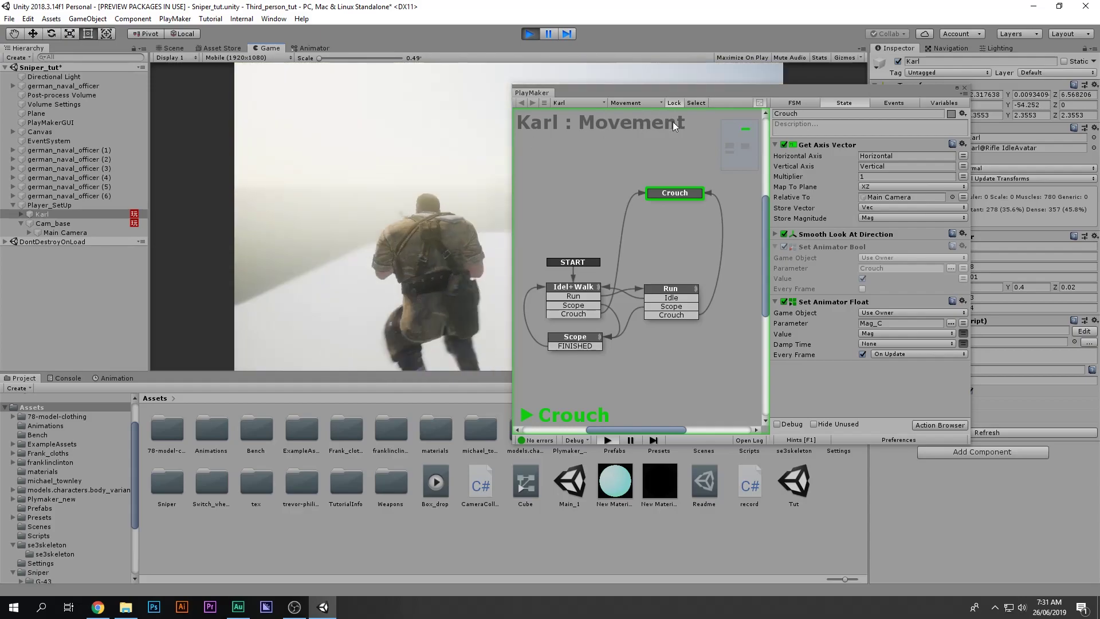
key("w")
key("d")
key("a")
key("w")
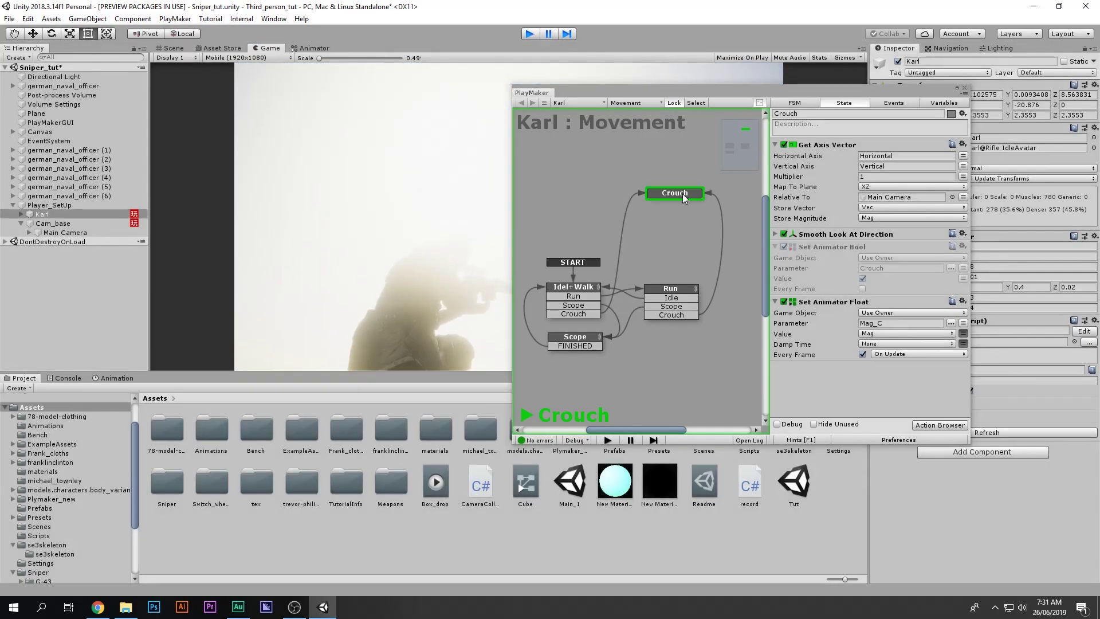
key("ctrl+p")
- Enlarge the PlayMaker window and copy the Crouch Get Button Down action from Idel+Walk into the Crouch state
left_click_drag(513, 90, 326, 84)
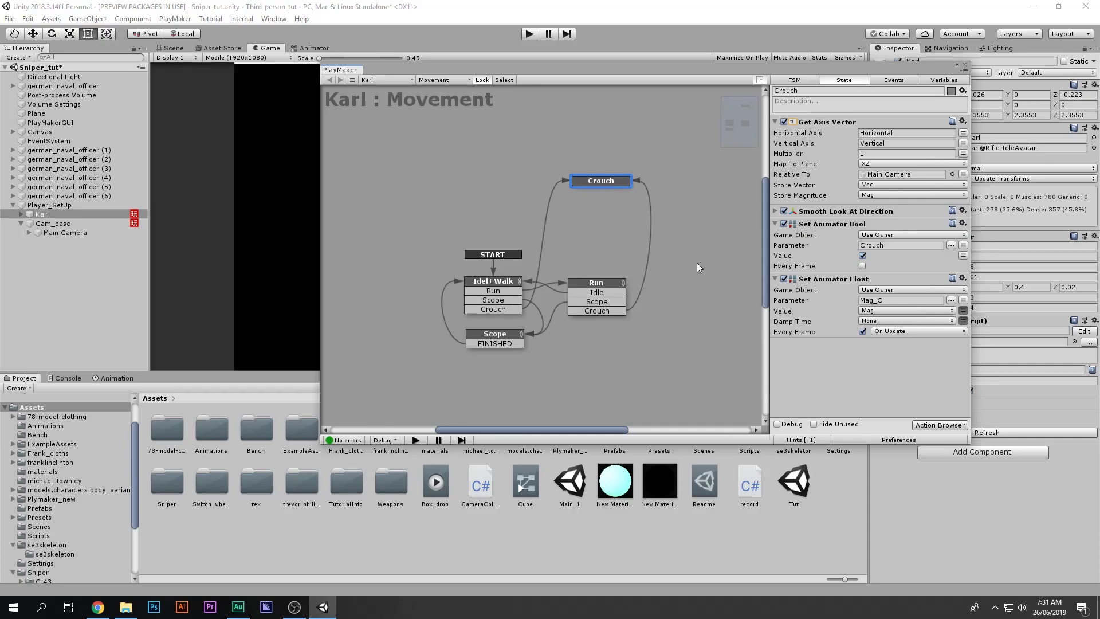
left_click(488, 284)
left_click(834, 262)
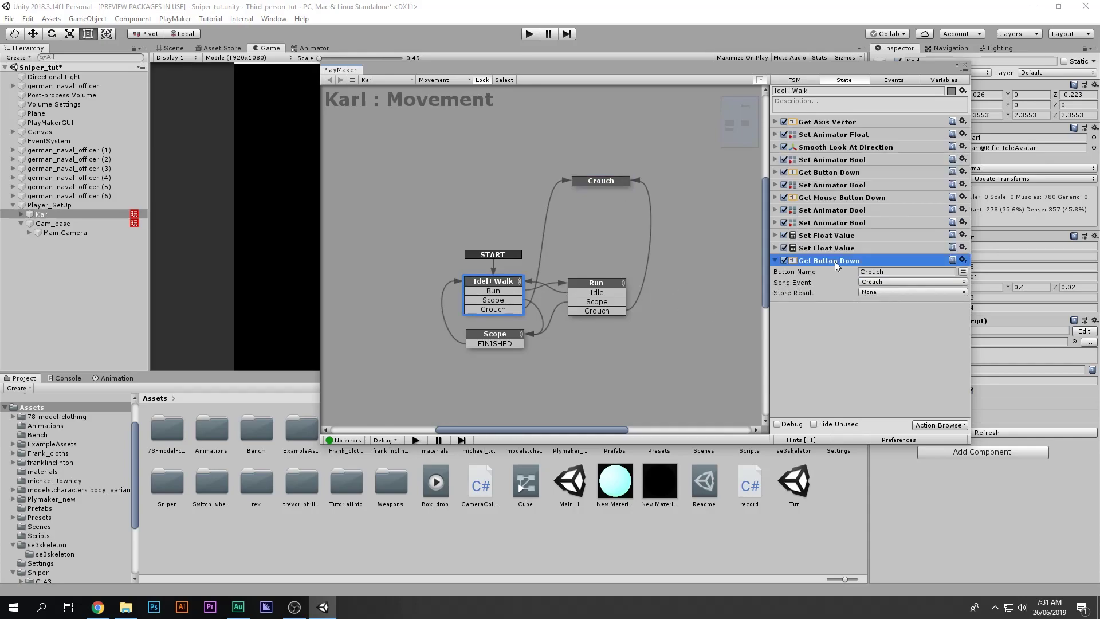
left_click(610, 183)
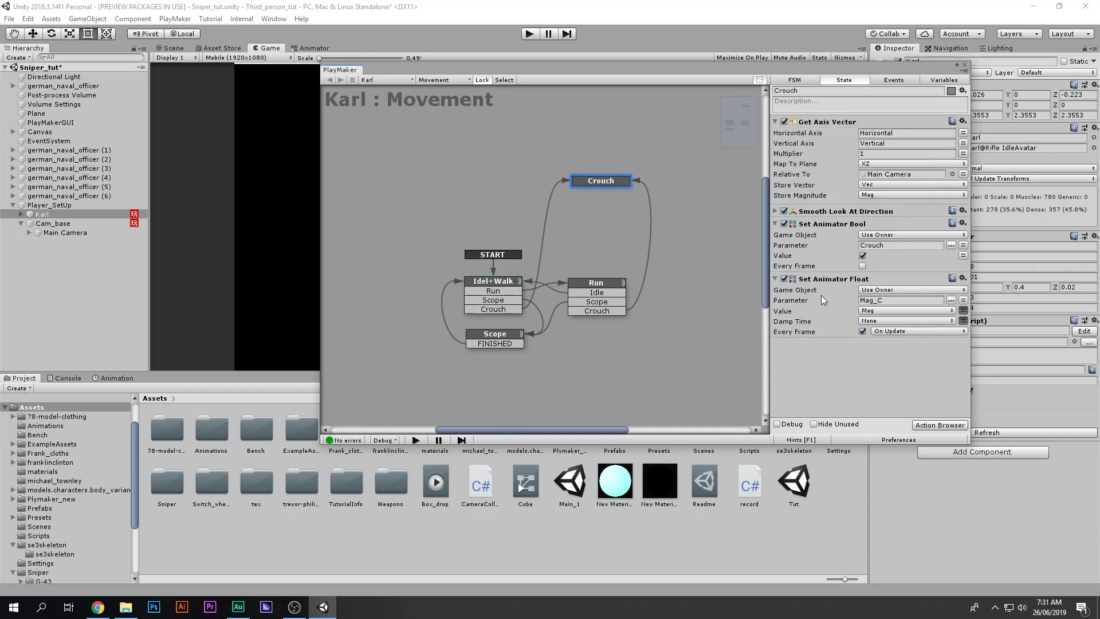
left_click(850, 355)
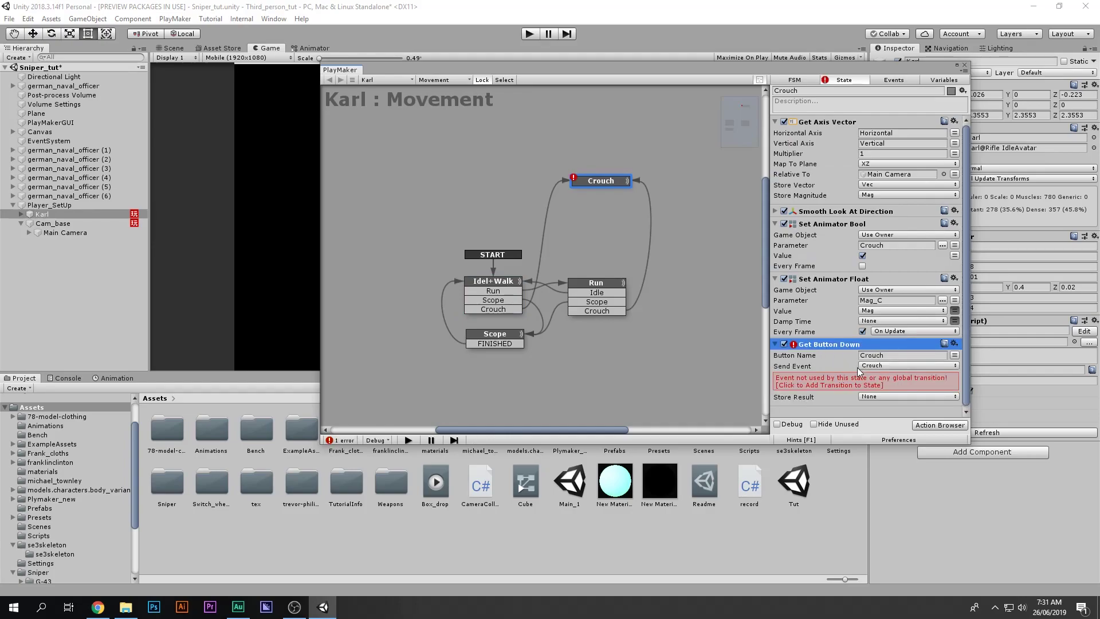
- Make the Crouch state's Get Button Down send Idle, add that transition to the state, and link it to Idel+Walk
left_click(871, 367)
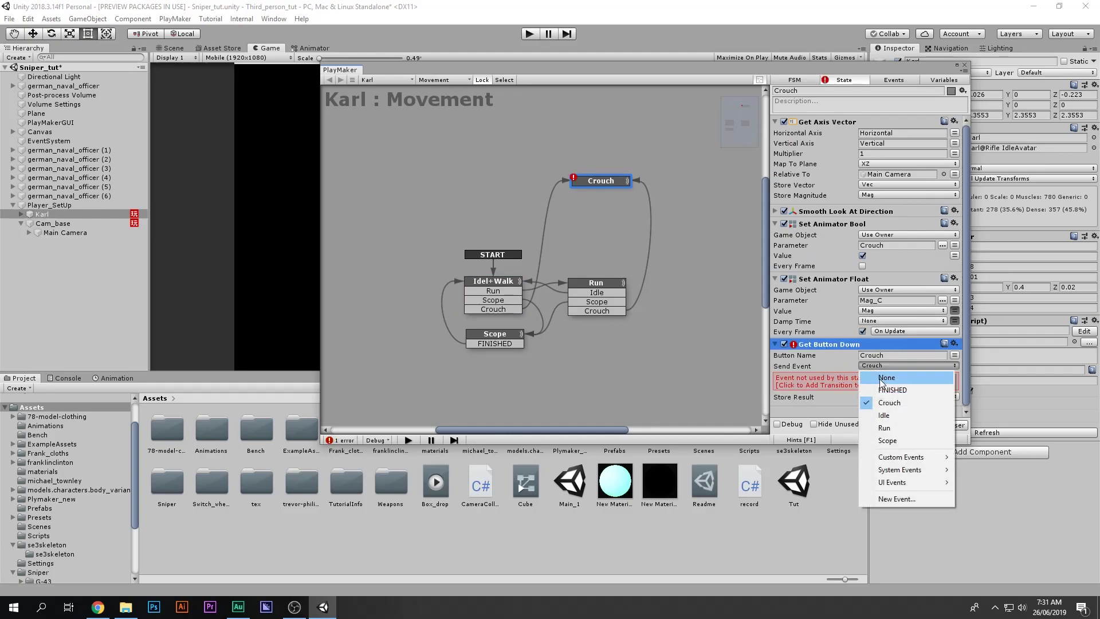
left_click(896, 416)
left_click(820, 378)
left_click_drag(621, 191, 505, 279)
left_click_drag(600, 194, 610, 192)
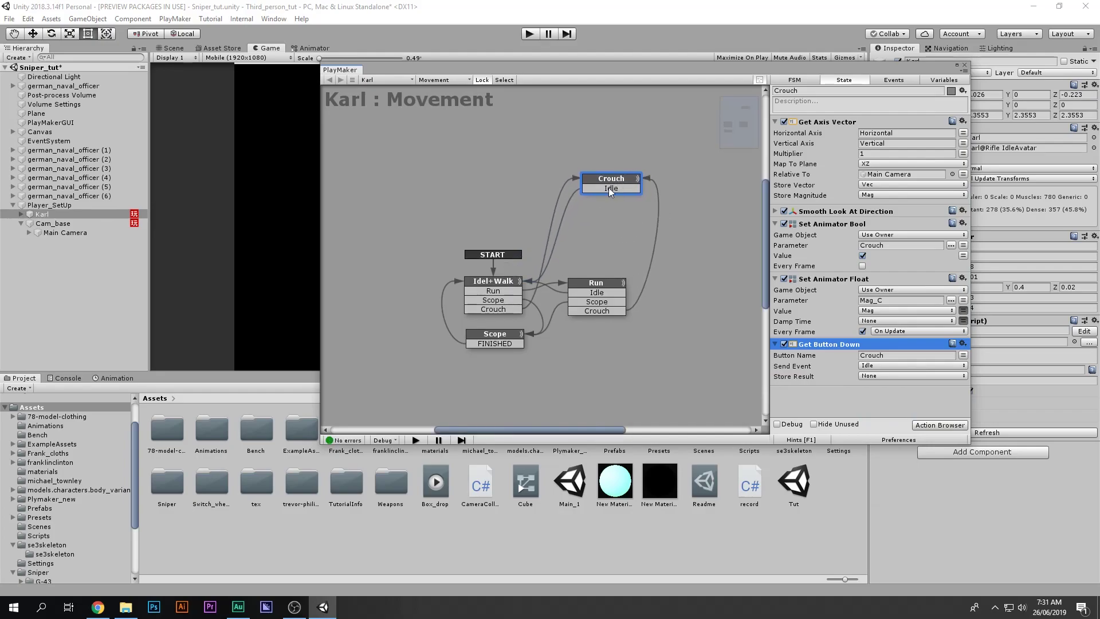
left_click(493, 289)
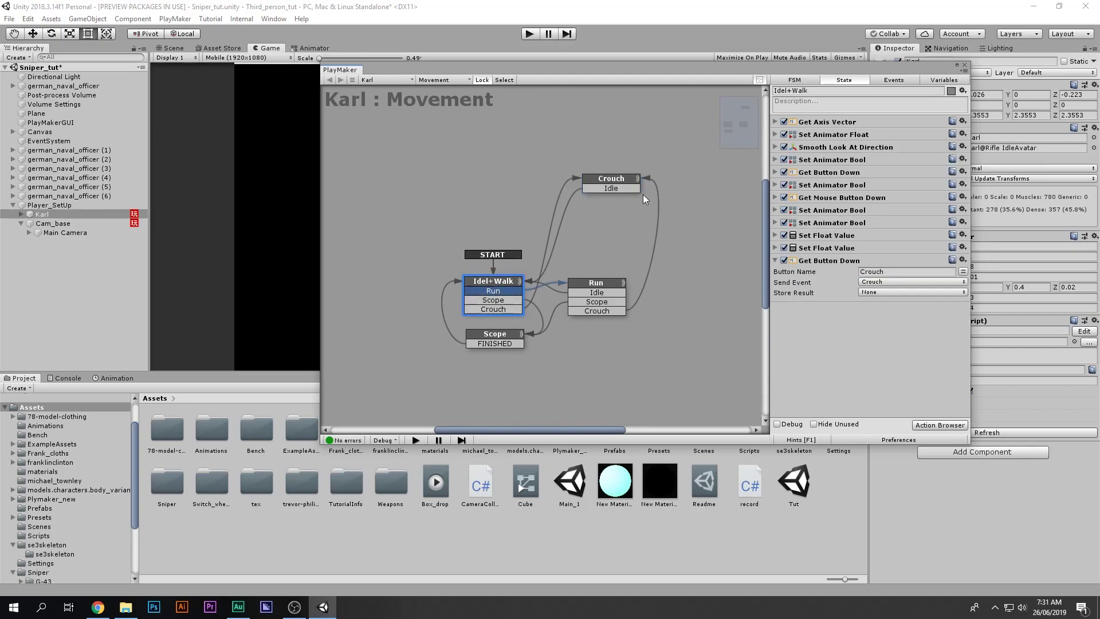
- Close the PlayMaker window, play the scene, and test Karl's scope view and standing walk
left_click(964, 66)
key("ctrl+p")
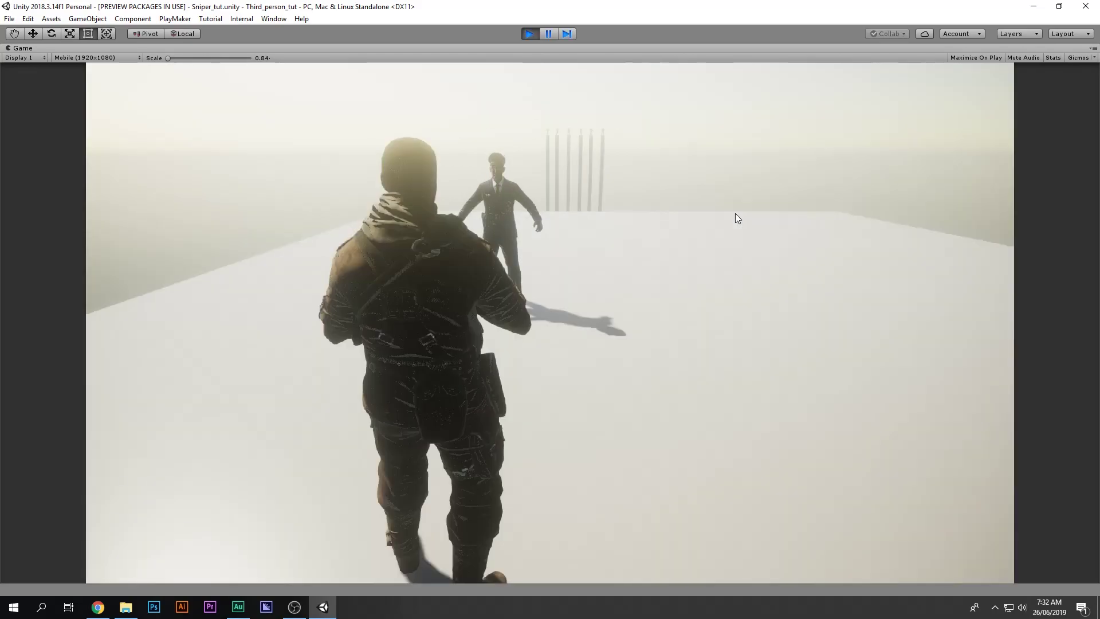
right_click(735, 214)
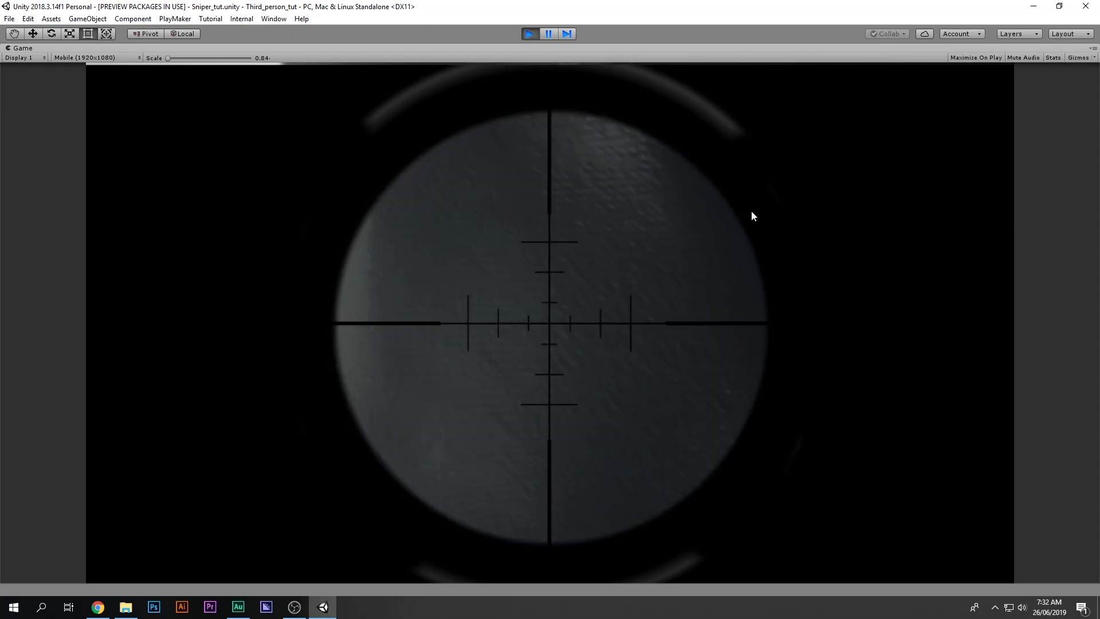
right_click(768, 213)
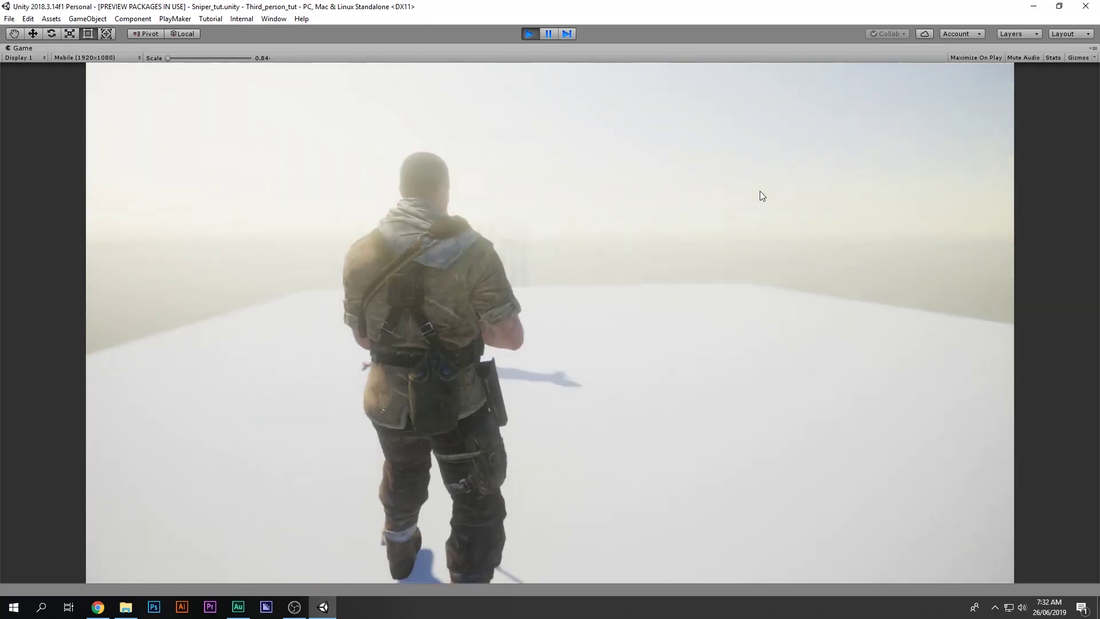
key("w")
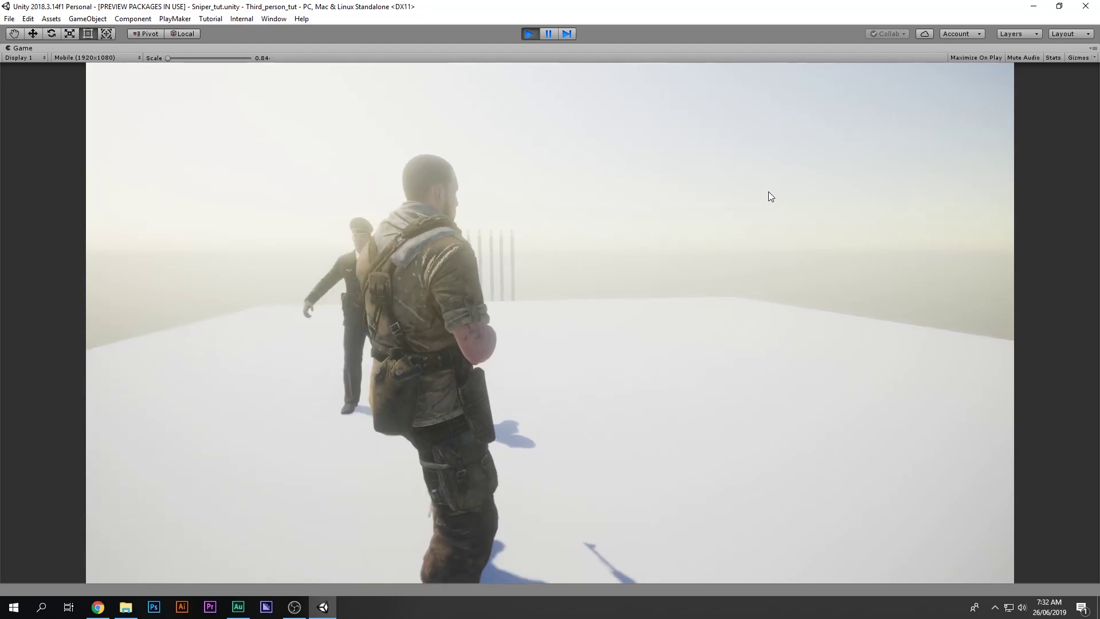
key("d")
key("a")
key("w")
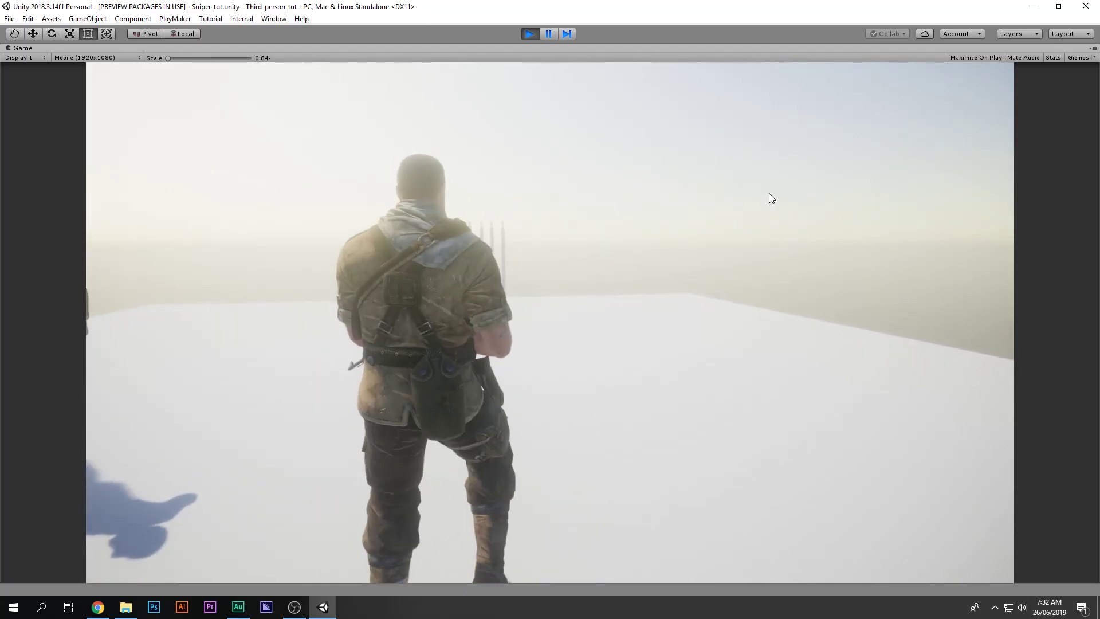
- Make Karl crouch in the running game and walk him around to check the crouch idle and walk animations
key("c")
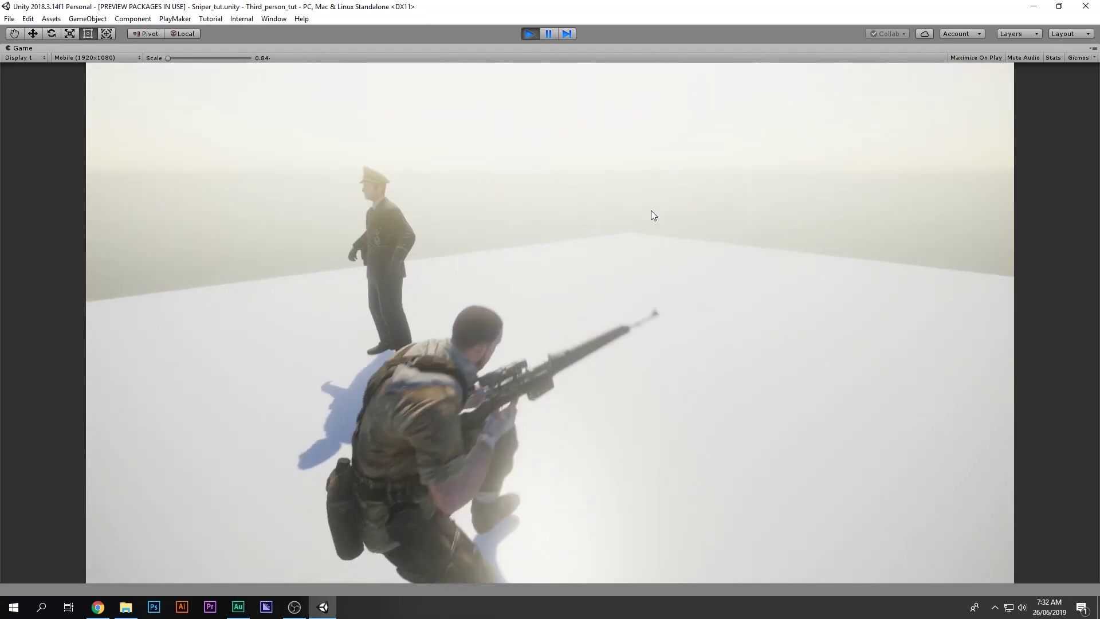
key("w")
key("d")
key("w")
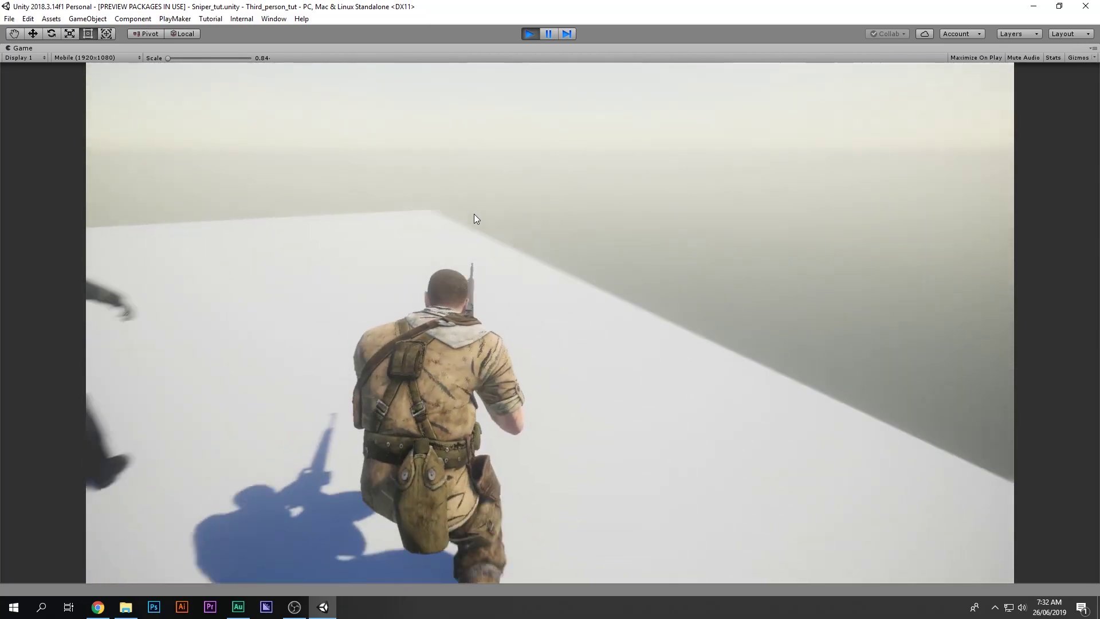
key("w")
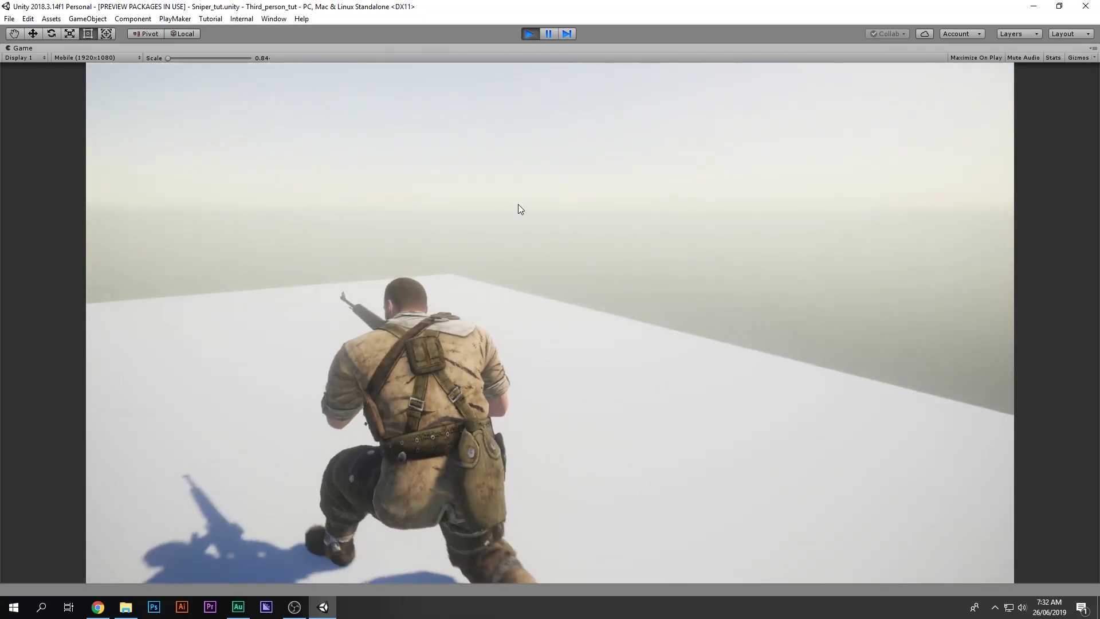
key("w")
key("d")
key("a")
key("d")
key("w")
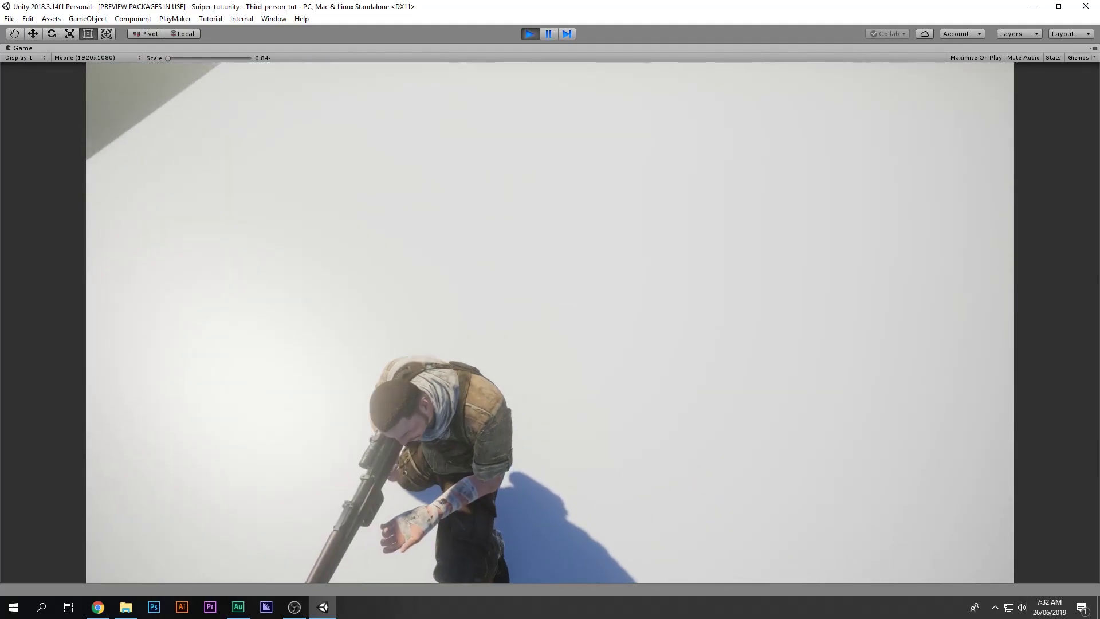
key("w")
key("w")
key("d")
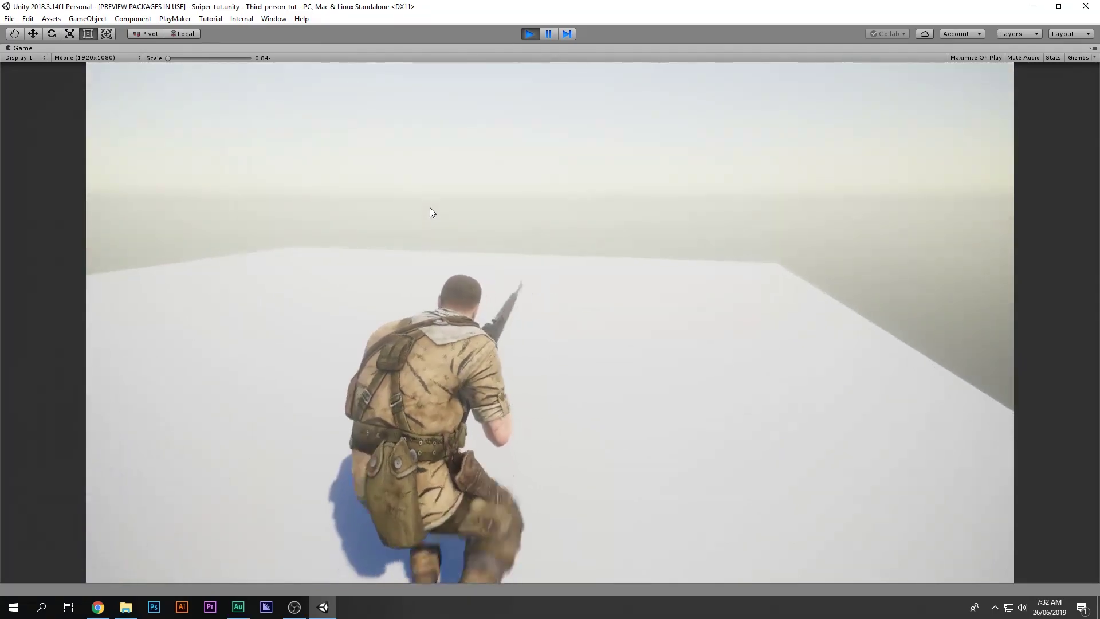
key("d")
key("s")
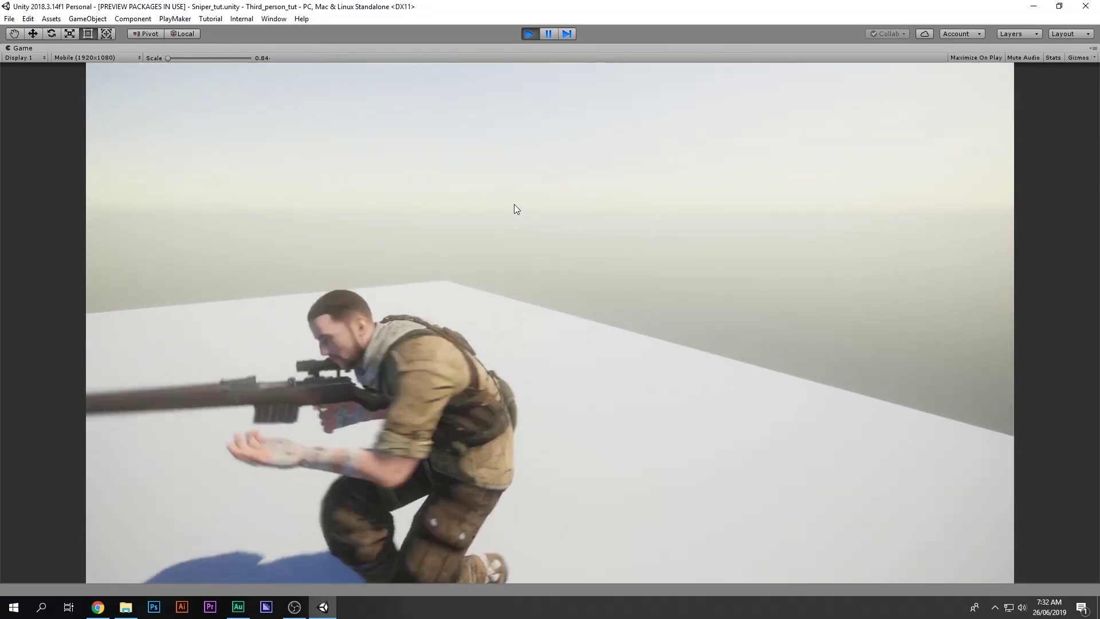